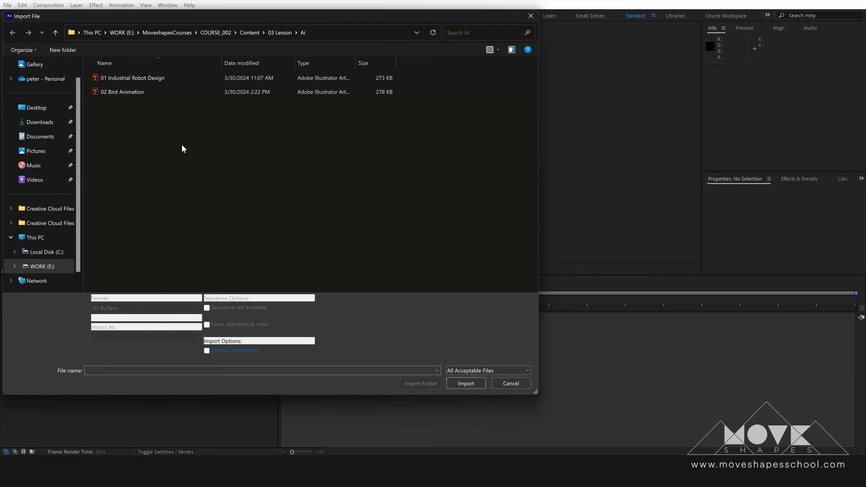
- Import the 02 Bird Animation file as Composition - Retain Layer Sizes, open the resulting composition and enlarge its viewer
{"action": "left_click", "coordinate": [123, 95]}
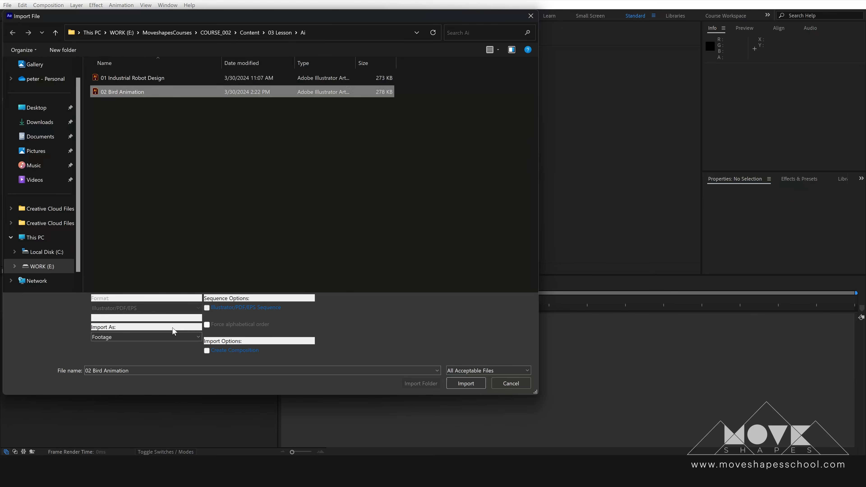
{"action": "left_click", "coordinate": [172, 337]}
{"action": "left_click", "coordinate": [147, 360]}
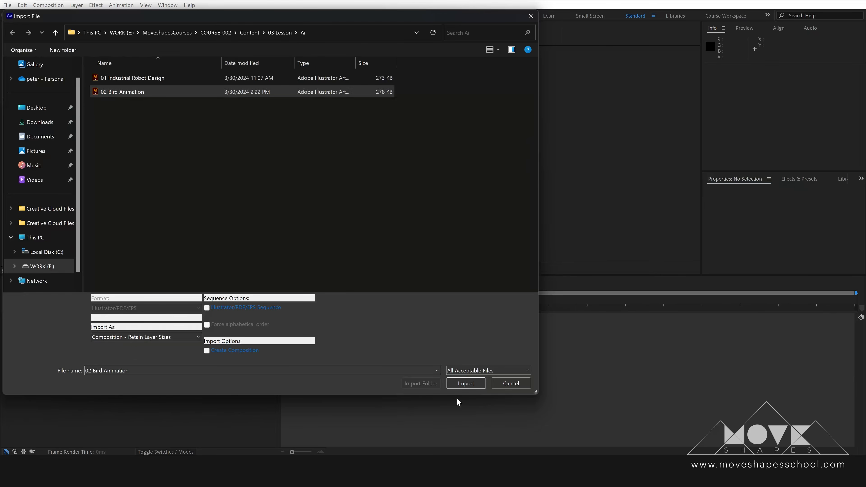
{"action": "left_click", "coordinate": [479, 388]}
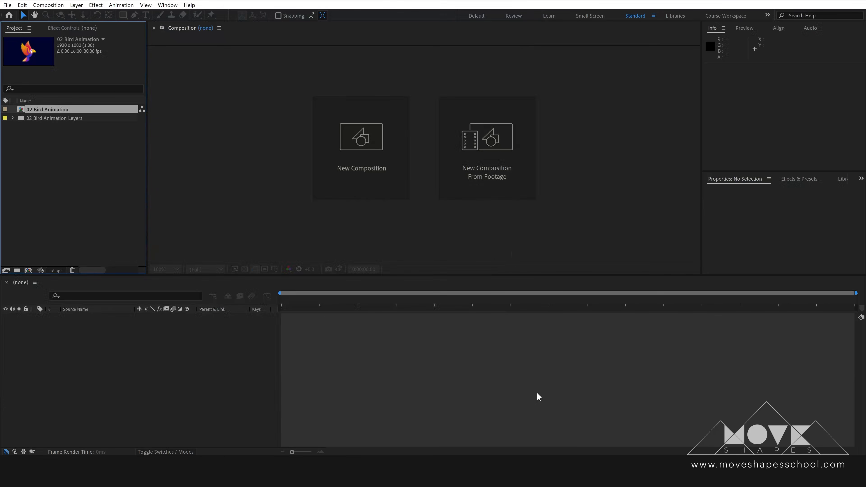
{"action": "double_click", "coordinate": [22, 110]}
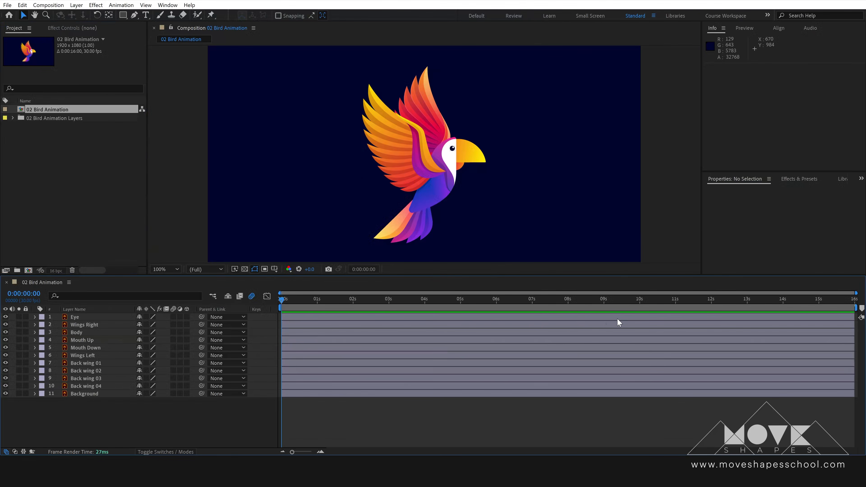
{"action": "left_click", "coordinate": [670, 219]}
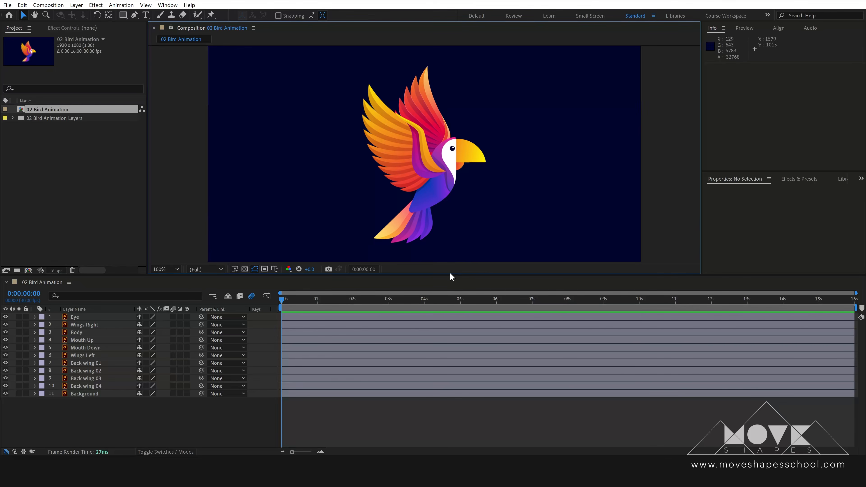
{"action": "mouse_move", "coordinate": [449, 277]}
{"action": "left_mouse_down"}
{"action": "mouse_move", "coordinate": [447, 308]}
{"action": "mouse_move", "coordinate": [445, 294]}
{"action": "left_mouse_up"}
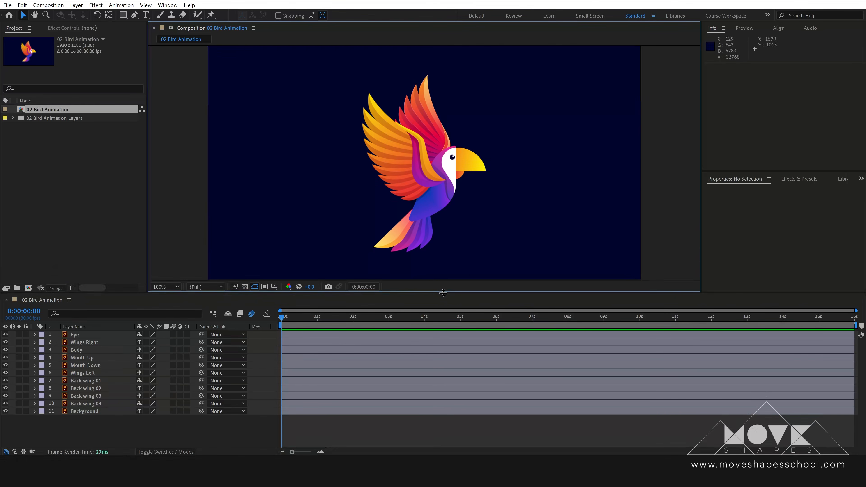
- Lock the Background layer and test the lock with a selection box around the whole bird
{"action": "left_click", "coordinate": [11, 413]}
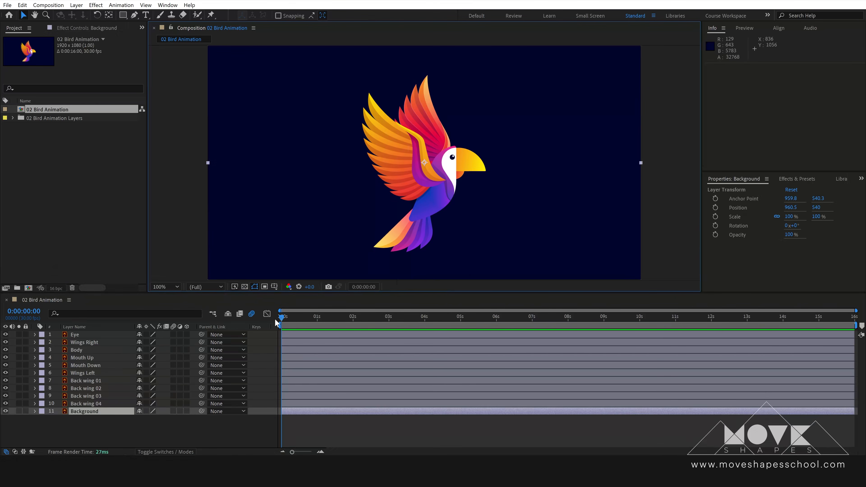
{"action": "left_click", "coordinate": [27, 412]}
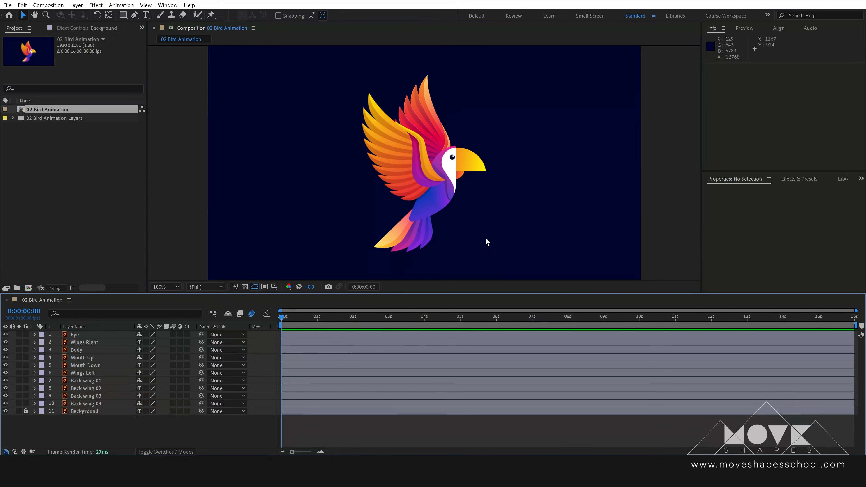
{"action": "left_click_drag", "start_coordinate": [572, 96], "coordinate": [257, 255]}
{"action": "left_click", "coordinate": [545, 120]}
{"action": "left_click_drag", "start_coordinate": [544, 90], "coordinate": [286, 259]}
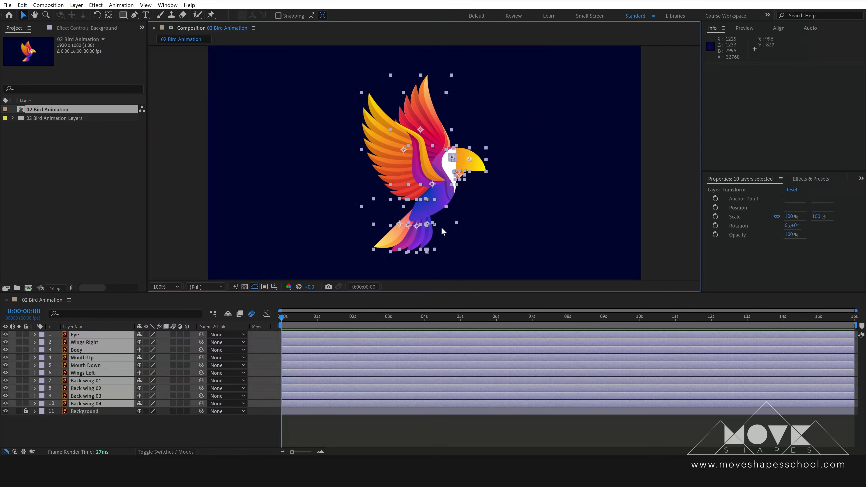
{"action": "left_click", "coordinate": [126, 429]}
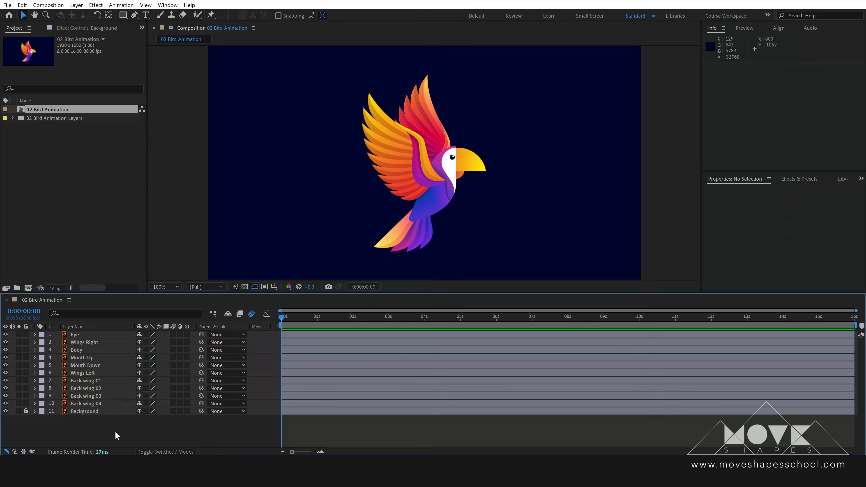
- Set the label color of the Back wing 01 to Back wing 04 layers to orange
{"action": "left_click", "coordinate": [86, 381]}
{"action": "left_click", "coordinate": [86, 403], "text": "shift"}
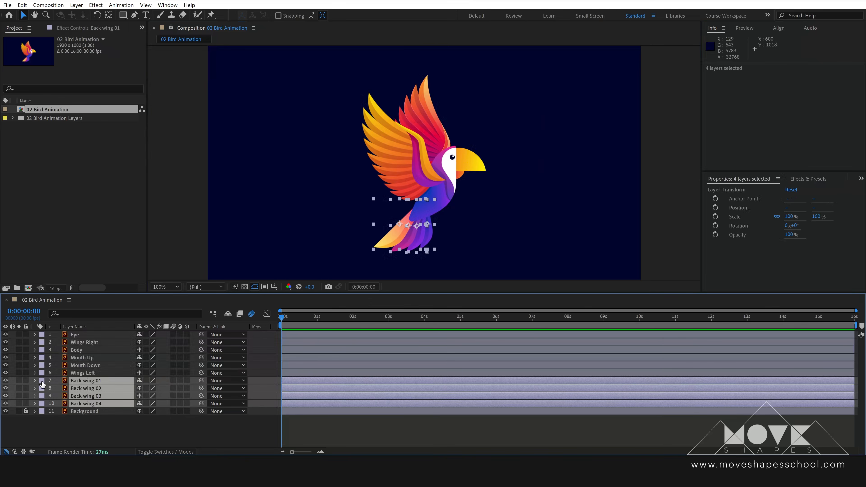
{"action": "left_click", "coordinate": [42, 381]}
{"action": "left_click", "coordinate": [62, 328]}
{"action": "left_click", "coordinate": [208, 423]}
- Set the label color of the Mouth Up and Mouth Down layers to green
{"action": "left_click", "coordinate": [86, 358]}
{"action": "left_click", "coordinate": [87, 365], "text": "shift"}
{"action": "left_click", "coordinate": [42, 365]}
{"action": "left_click", "coordinate": [61, 274]}
- Set the label color of the Wings Left and Wings Right layers to red
{"action": "left_click", "coordinate": [79, 373]}
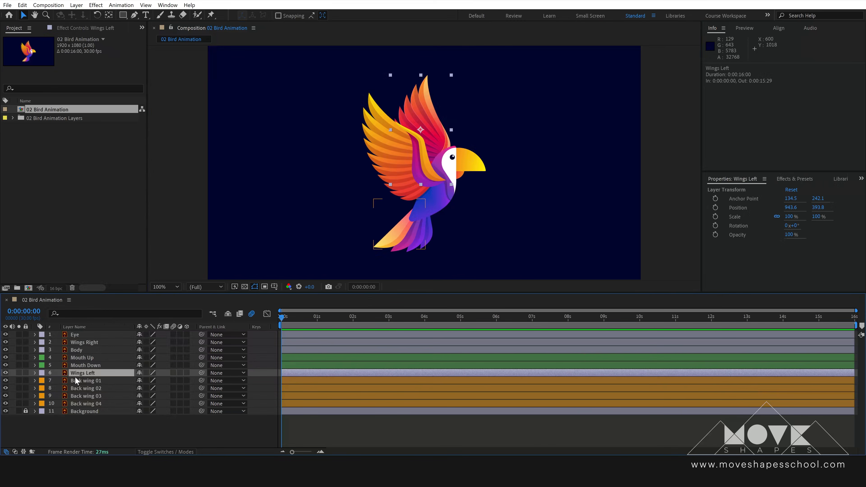
{"action": "left_click", "coordinate": [78, 342], "text": "ctrl"}
{"action": "left_click", "coordinate": [41, 342]}
{"action": "left_click", "coordinate": [68, 181]}
- Label the Body layer yellow and the Eye layer blue
{"action": "left_click", "coordinate": [81, 350]}
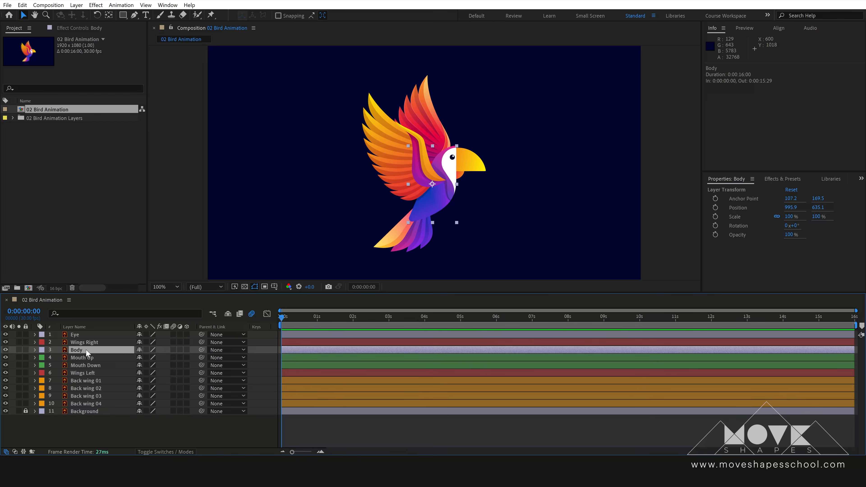
{"action": "left_click", "coordinate": [41, 350]}
{"action": "left_click", "coordinate": [69, 192]}
{"action": "left_click", "coordinate": [79, 334]}
{"action": "left_click", "coordinate": [42, 334]}
{"action": "left_click", "coordinate": [68, 239]}
{"action": "left_click", "coordinate": [620, 165]}
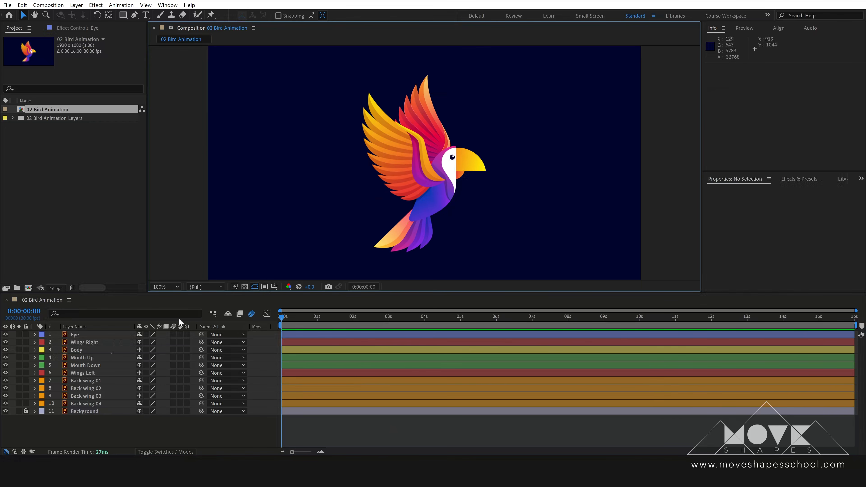
- Move the Mouth Up layer's anchor point to the beak's lower hinge at the face, at about 5, 100
{"action": "scroll", "coordinate": [507, 141], "scroll_direction": "up", "scroll_amount": 1}
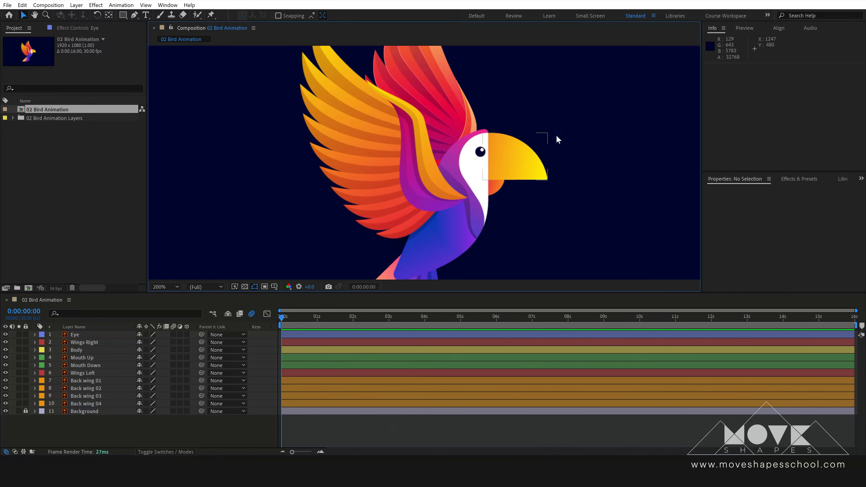
{"action": "left_click_drag", "start_coordinate": [559, 140], "coordinate": [548, 122]}
{"action": "scroll", "coordinate": [532, 137], "scroll_direction": "up", "scroll_amount": 2}
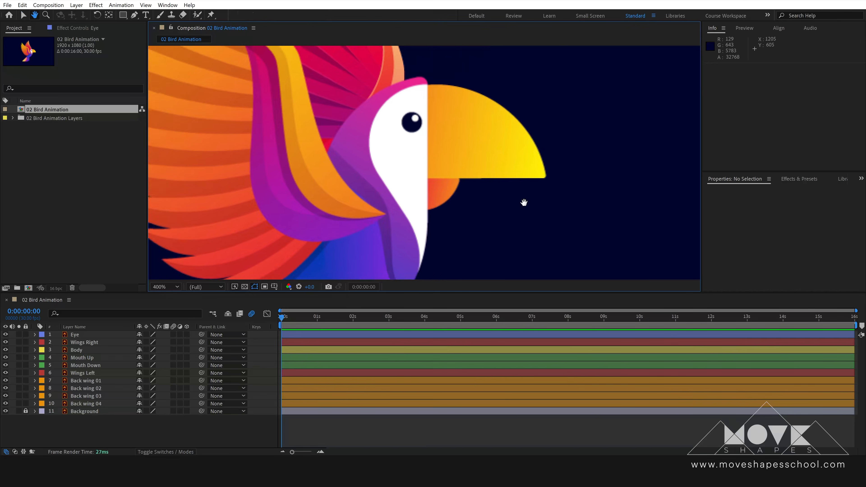
{"action": "left_click_drag", "start_coordinate": [522, 202], "coordinate": [572, 210]}
{"action": "key", "text": "v"}
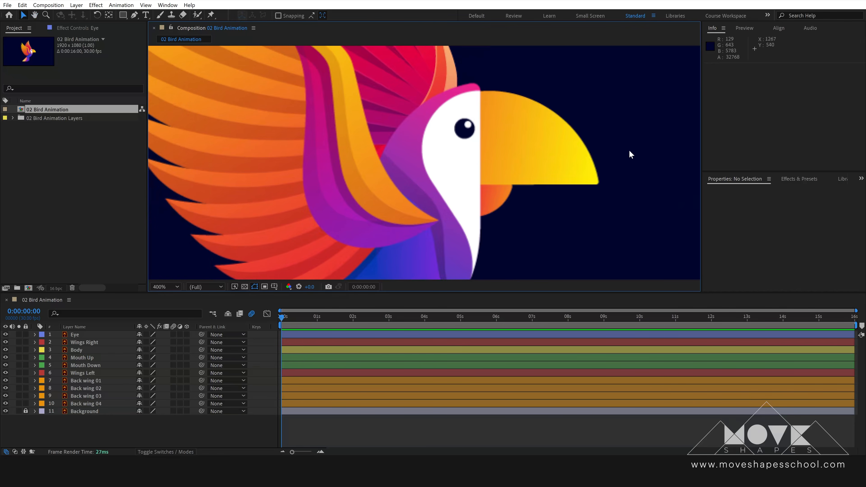
{"action": "left_click", "coordinate": [552, 150]}
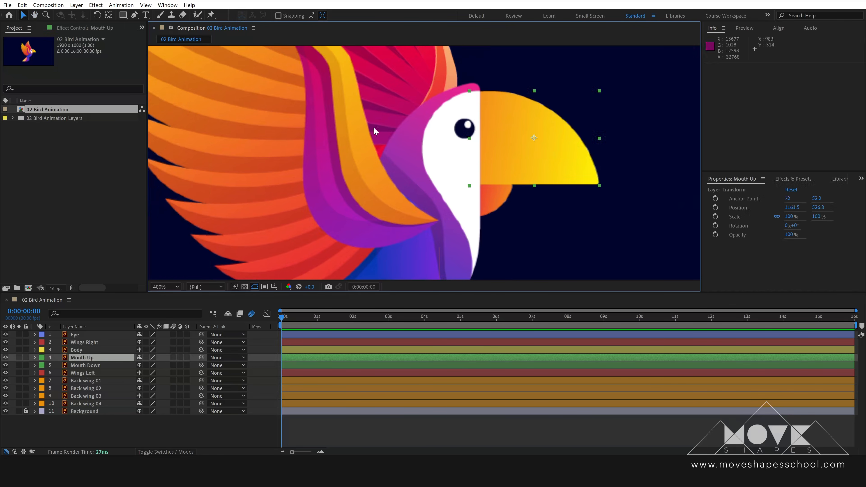
{"action": "left_click", "coordinate": [109, 15]}
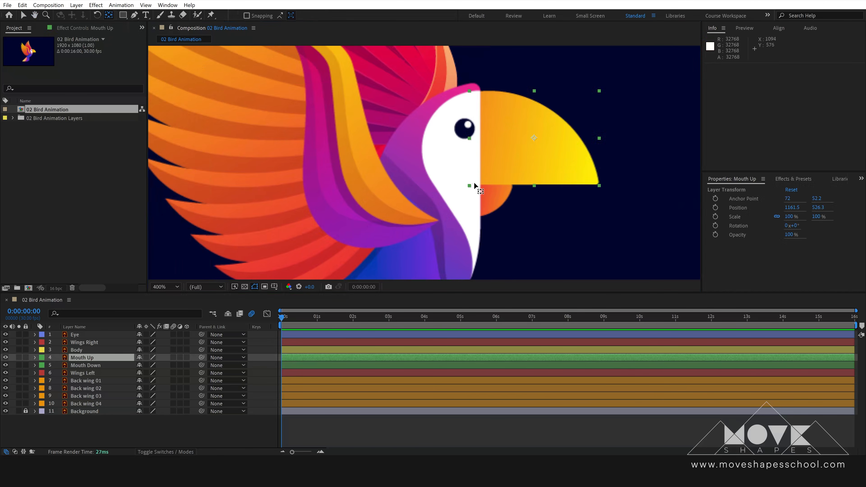
{"action": "left_click_drag", "start_coordinate": [534, 138], "coordinate": [473, 181]}
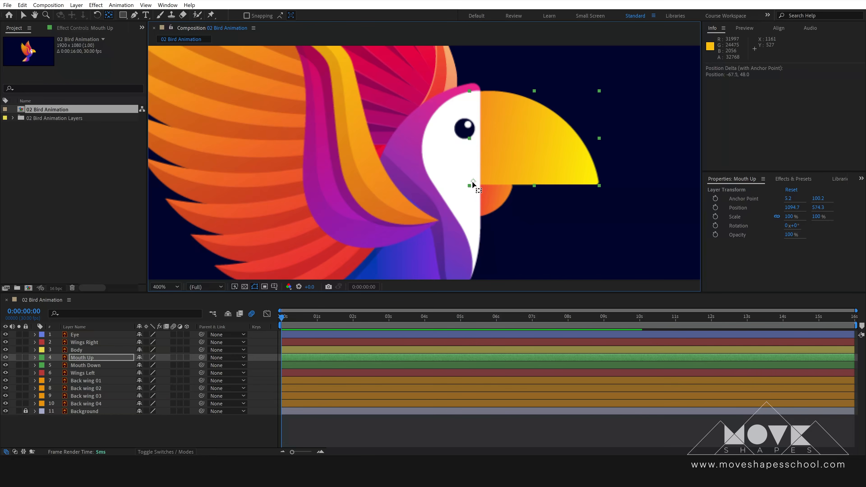
- Test the upper beak's pivot by rotating Mouth Up to about -18°, and reset its rotation to 0°
{"action": "left_click_drag", "start_coordinate": [795, 226], "coordinate": [807, 240]}
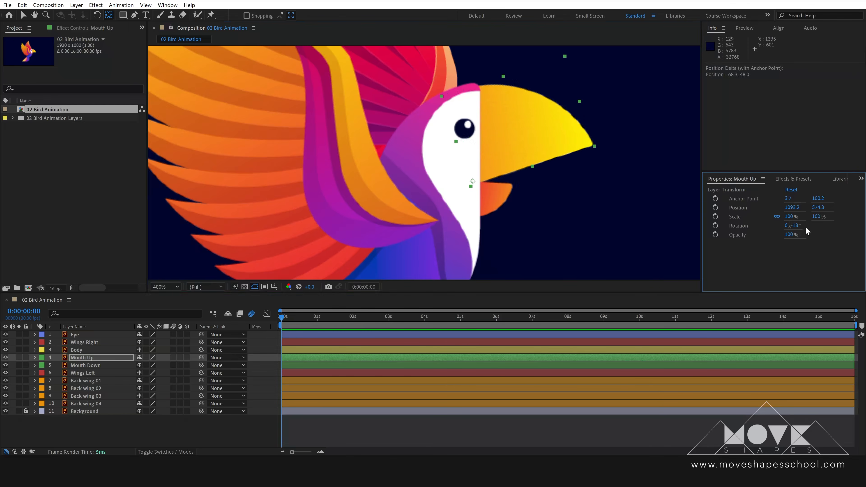
{"action": "left_click", "coordinate": [794, 226]}
{"action": "type", "text": "0"}
{"action": "key", "text": "Return"}
- Move the Mouth Down layer's anchor point to the beak's hinge at about 1, 4, and undo a test rotation
{"action": "left_click", "coordinate": [500, 204]}
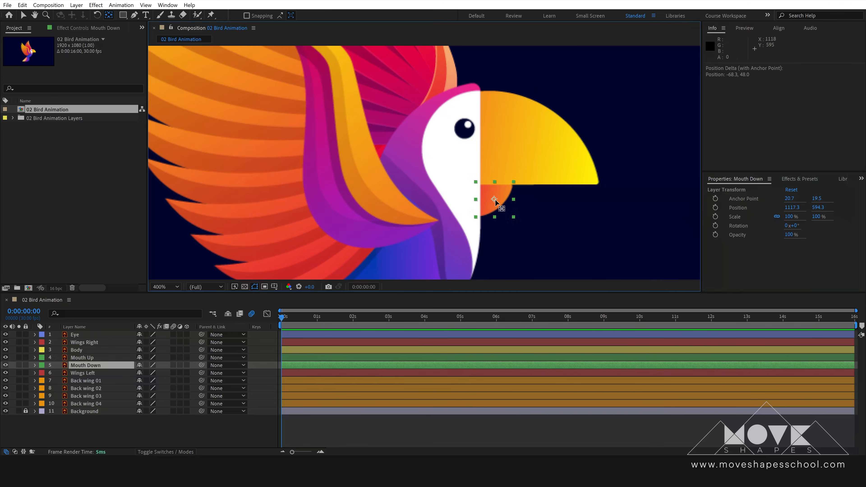
{"action": "left_click_drag", "start_coordinate": [501, 205], "coordinate": [477, 186]}
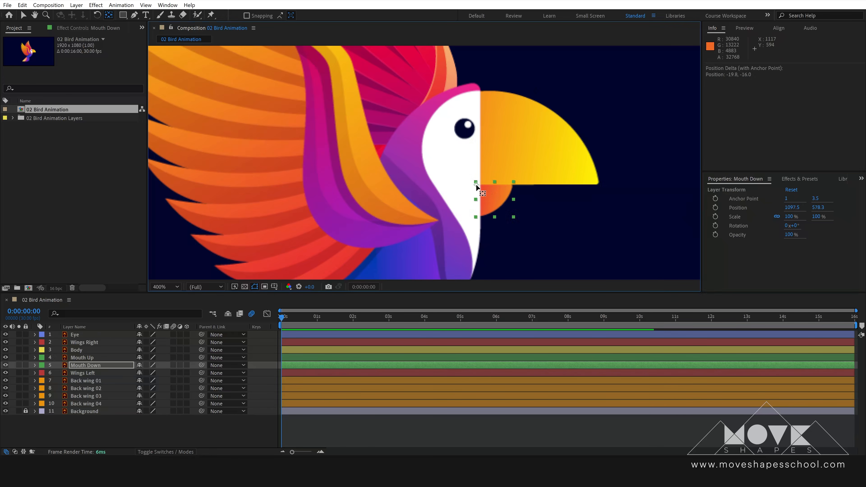
{"action": "left_click_drag", "start_coordinate": [797, 228], "coordinate": [805, 228]}
{"action": "key", "text": "ctrl+z"}
- Move the Wings Right layer's anchor point to the wing's shoulder tip on the body, at about 375, 393
{"action": "scroll", "coordinate": [526, 205], "scroll_direction": "down", "scroll_amount": 1}
{"action": "left_click_drag", "start_coordinate": [518, 207], "coordinate": [589, 208]}
{"action": "left_click", "coordinate": [635, 144]}
{"action": "left_click", "coordinate": [404, 138]}
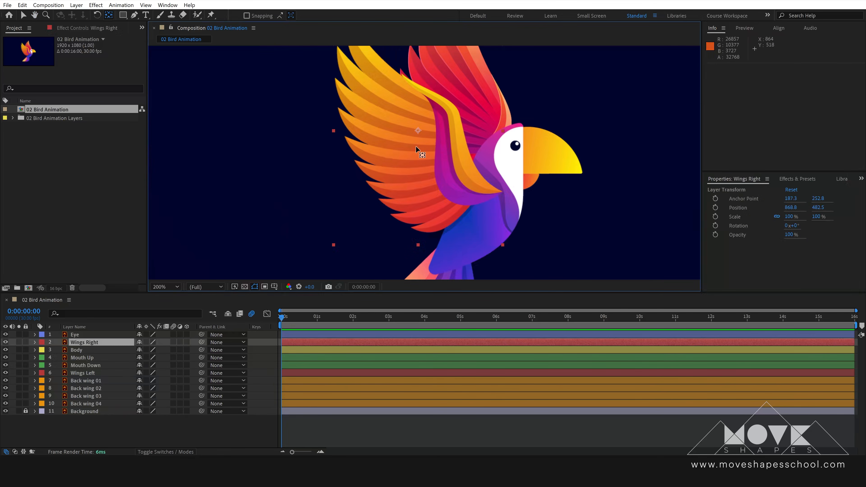
{"action": "left_click", "coordinate": [5, 342]}
{"action": "left_click", "coordinate": [6, 342]}
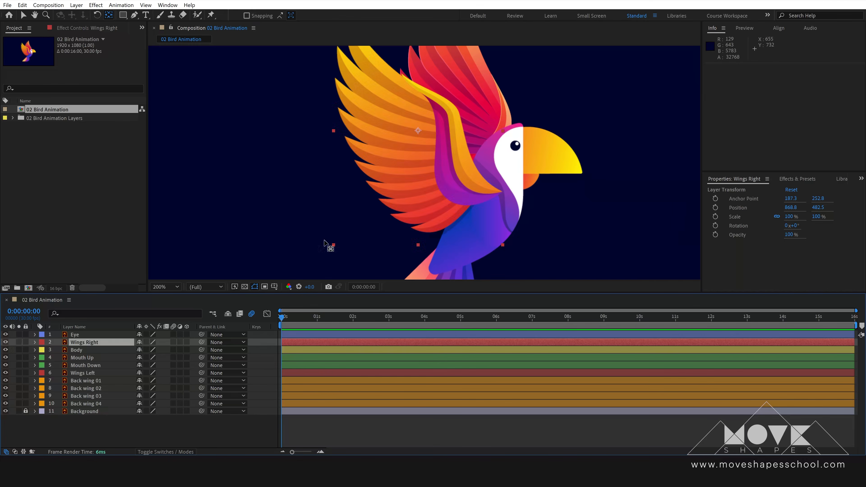
{"action": "left_click_drag", "start_coordinate": [416, 130], "coordinate": [502, 192]}
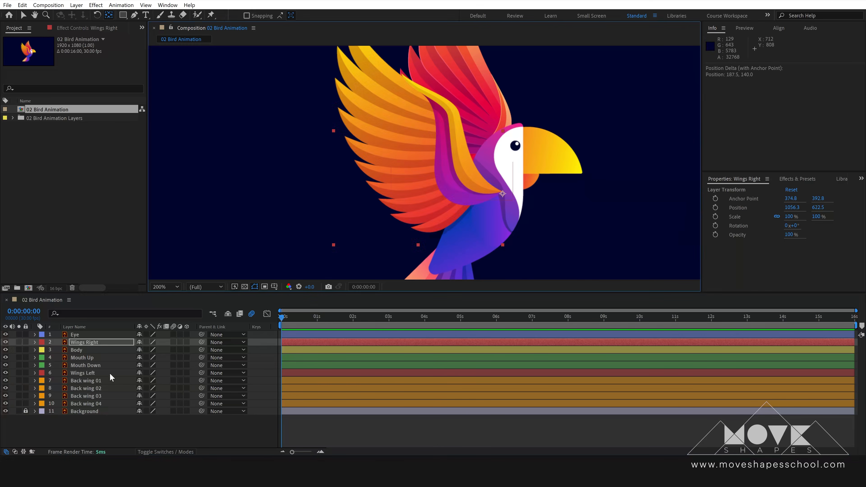
- Solo the Wings Left layer, move its anchor point beside the wing's lower tip at about 247, 485, and turn solo off
{"action": "left_click", "coordinate": [83, 373]}
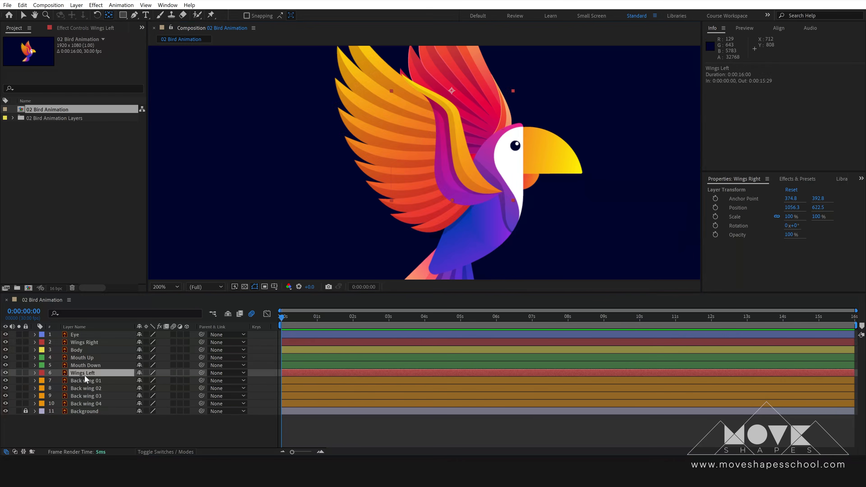
{"action": "left_click", "coordinate": [19, 373]}
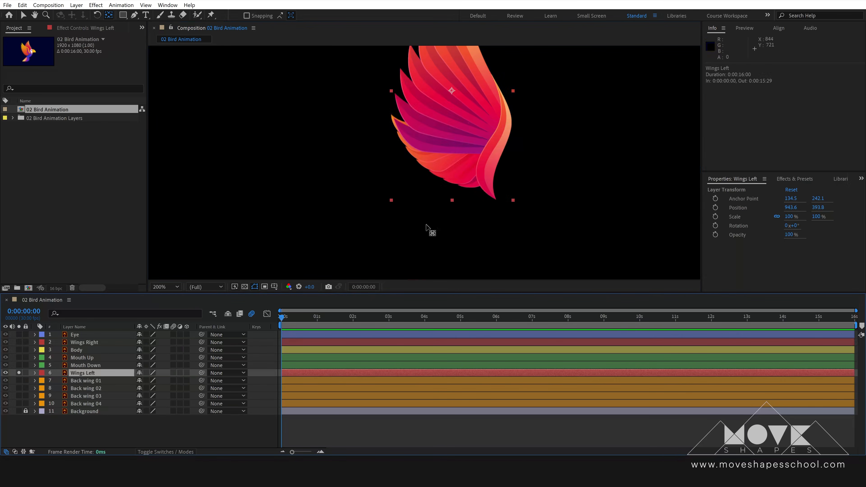
{"action": "left_click_drag", "start_coordinate": [451, 92], "coordinate": [503, 200]}
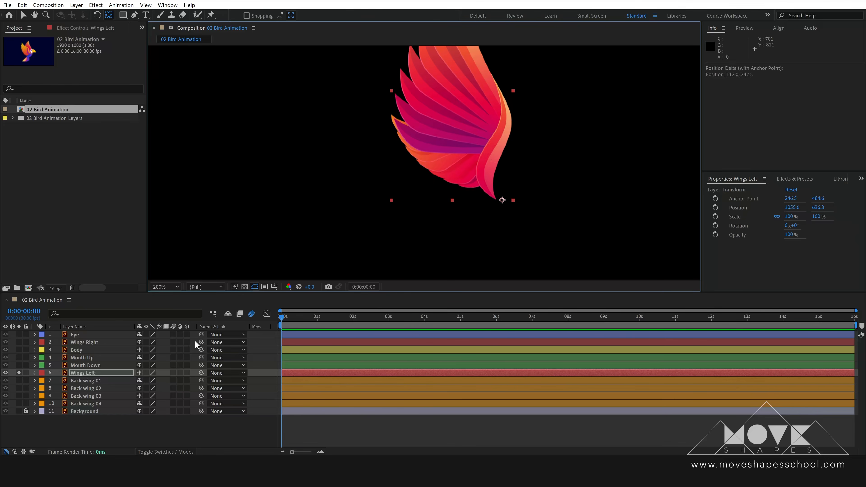
{"action": "left_click", "coordinate": [19, 373]}
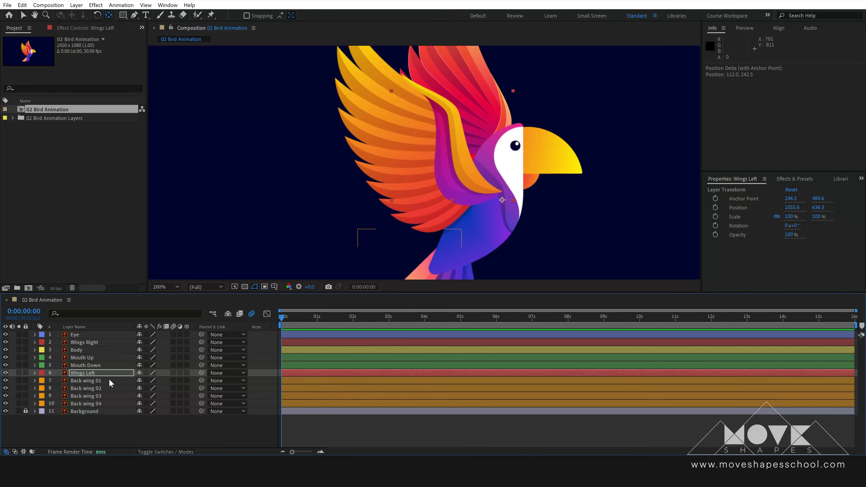
- Hide the Body layer and move the Back wing 01 anchor point to the tail feather's upper tip, at about 223, 7
{"action": "left_click", "coordinate": [84, 358]}
{"action": "left_click", "coordinate": [83, 366]}
{"action": "left_click", "coordinate": [83, 372]}
{"action": "left_click", "coordinate": [81, 351]}
{"action": "left_click", "coordinate": [81, 381]}
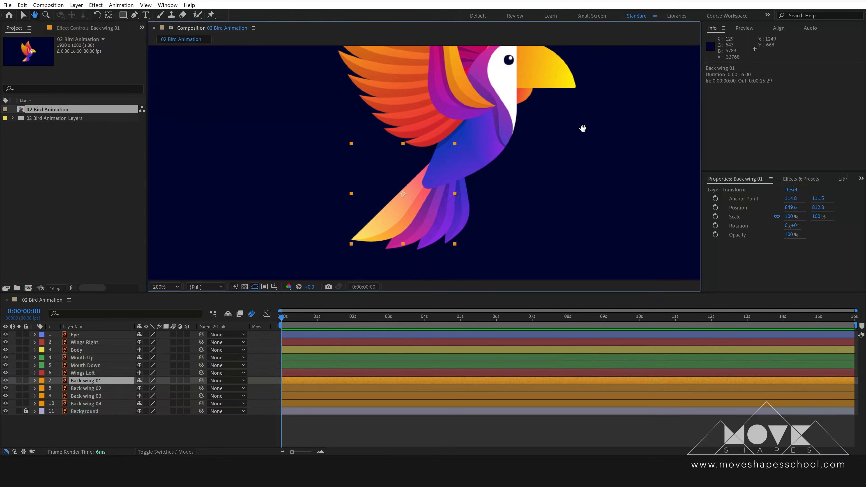
{"action": "left_click", "coordinate": [6, 351]}
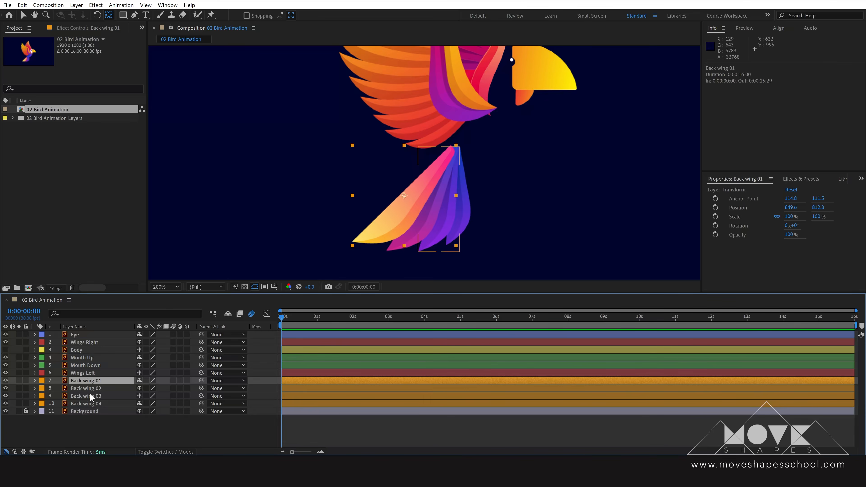
{"action": "left_click_drag", "start_coordinate": [406, 194], "coordinate": [453, 147]}
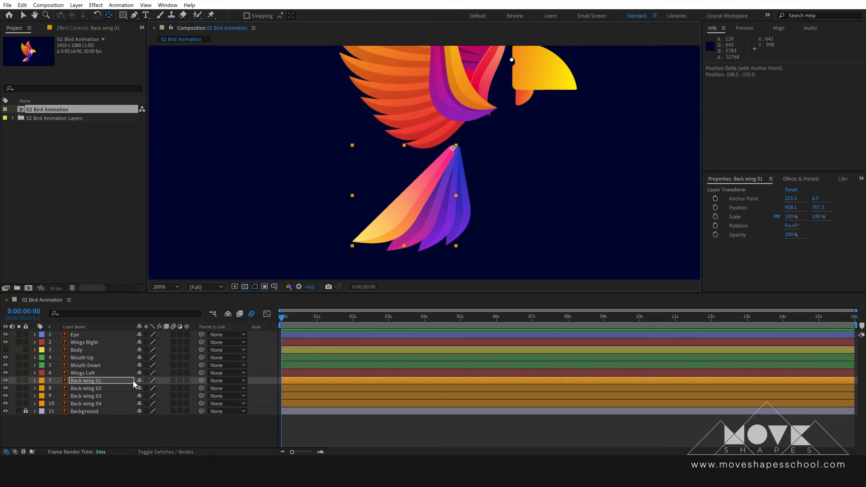
- Move the anchor points of Back wing 02, Back wing 03 and Back wing 04 to the tail feathers' shared upper tip
{"action": "left_click", "coordinate": [107, 389]}
{"action": "left_click_drag", "start_coordinate": [422, 199], "coordinate": [456, 151]}
{"action": "left_click", "coordinate": [109, 396]}
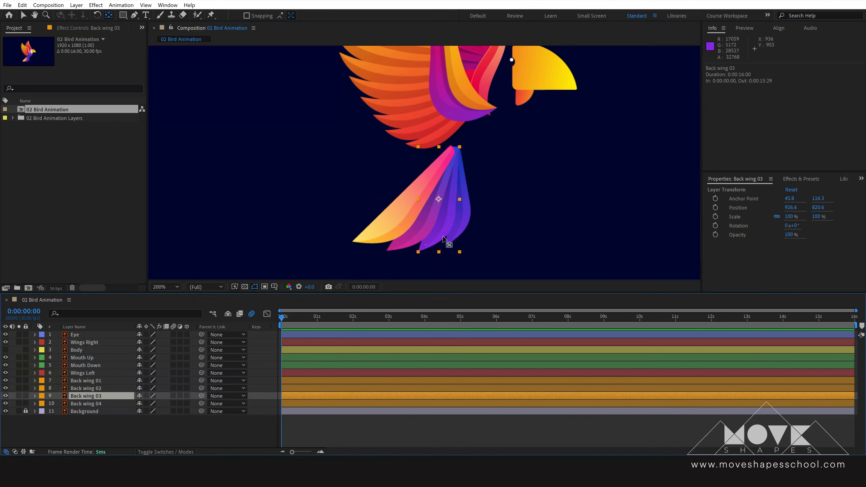
{"action": "left_click_drag", "start_coordinate": [439, 199], "coordinate": [457, 151]}
{"action": "left_click", "coordinate": [105, 404]}
{"action": "left_click_drag", "start_coordinate": [460, 196], "coordinate": [457, 151]}
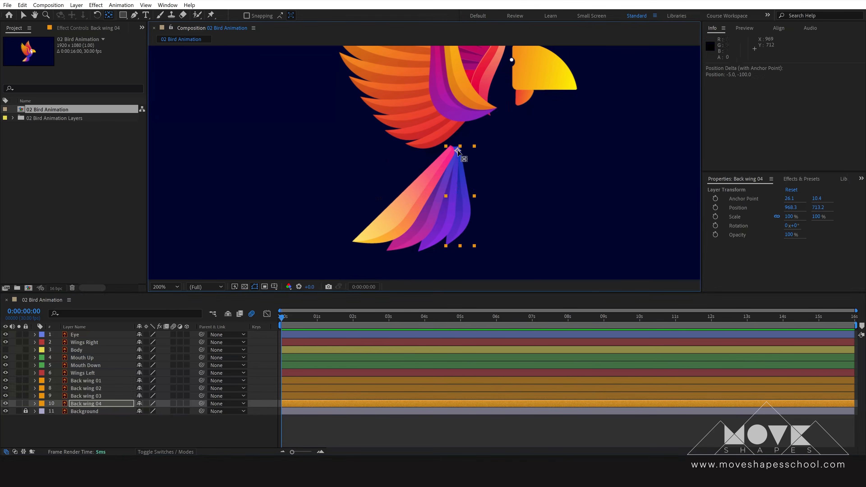
- Show the Body layer, move its anchor point to the bird's neck at about 168, 109, and test its rotation, undoing that change
{"action": "left_click", "coordinate": [5, 350]}
{"action": "left_click", "coordinate": [77, 349]}
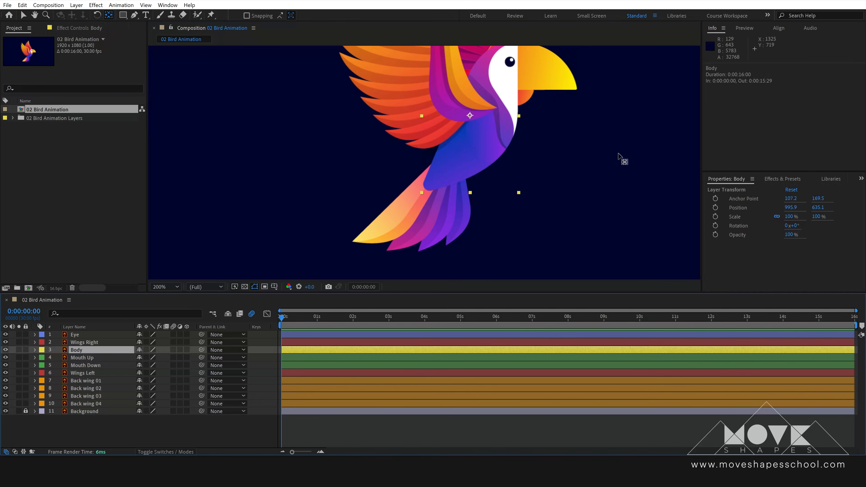
{"action": "left_click_drag", "start_coordinate": [612, 158], "coordinate": [514, 225]}
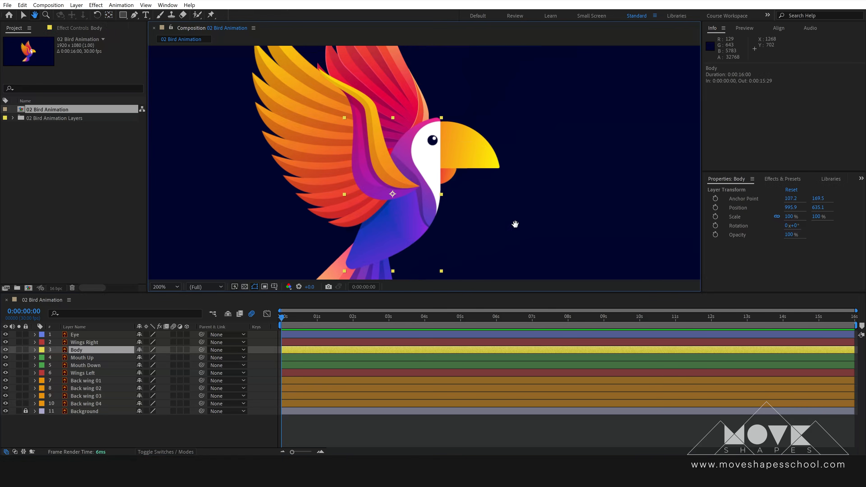
{"action": "left_click_drag", "start_coordinate": [393, 194], "coordinate": [421, 168]}
{"action": "left_click_drag", "start_coordinate": [792, 225], "coordinate": [796, 224]}
{"action": "key", "text": "ctrl+z"}
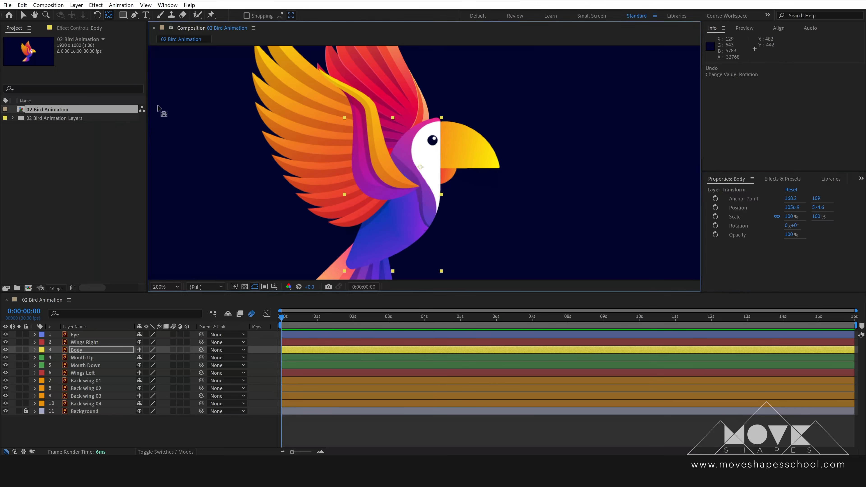
- Parent the Back wing 01 to Back wing 04 layers to Body and test the link by moving Body, undoing the move
{"action": "left_click", "coordinate": [23, 16]}
{"action": "left_click", "coordinate": [366, 426]}
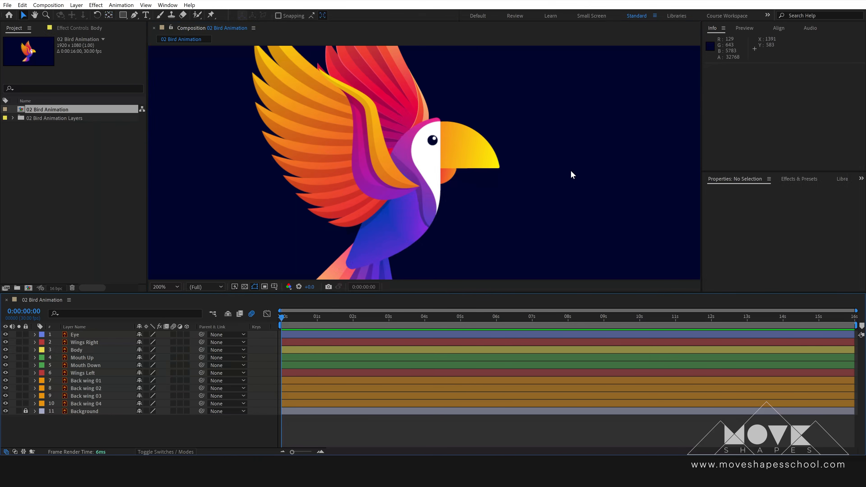
{"action": "left_click", "coordinate": [177, 286]}
{"action": "left_click", "coordinate": [168, 308]}
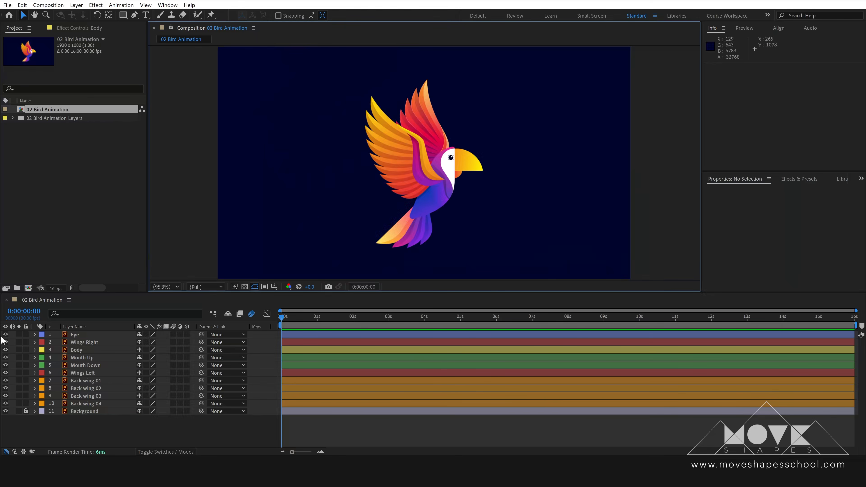
{"action": "left_click", "coordinate": [89, 380]}
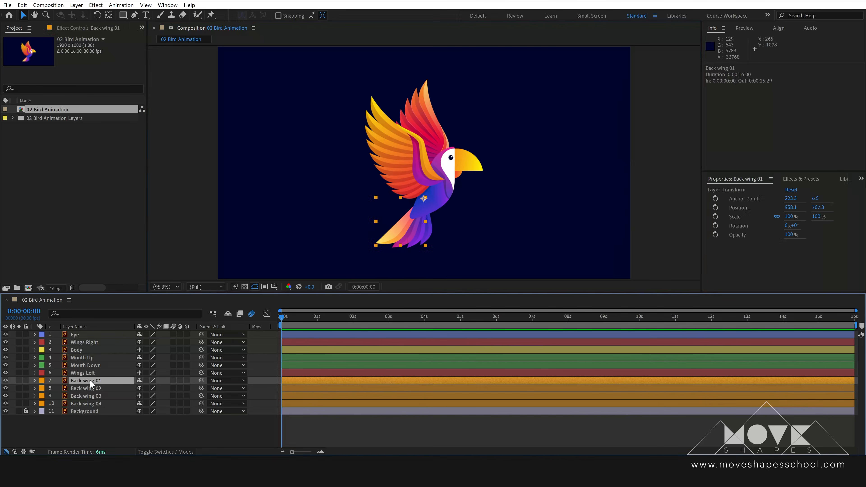
{"action": "left_click", "coordinate": [87, 400], "text": "shift"}
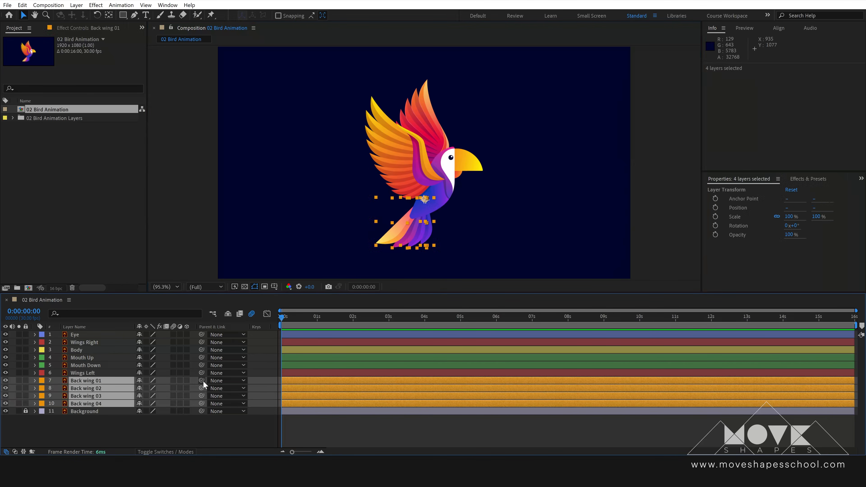
{"action": "left_click_drag", "start_coordinate": [201, 380], "coordinate": [83, 352]}
{"action": "left_click", "coordinate": [78, 349]}
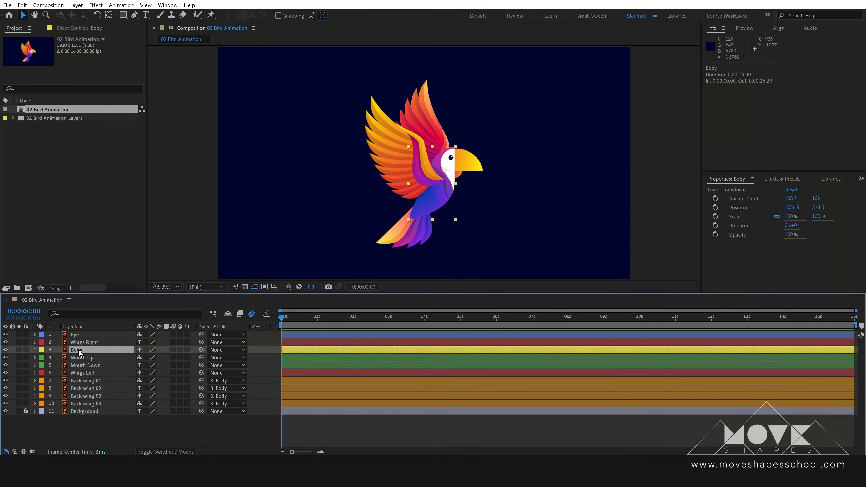
{"action": "left_click_drag", "start_coordinate": [422, 220], "coordinate": [506, 216]}
{"action": "key", "text": "ctrl+z"}
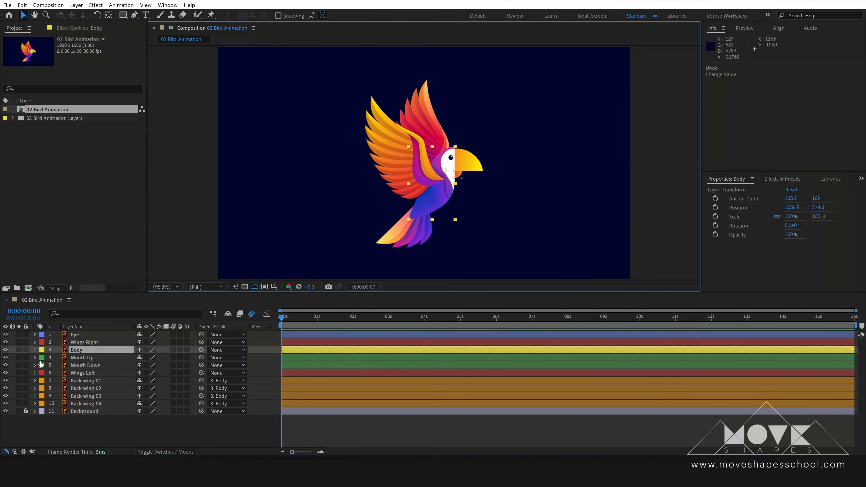
- Parent the Eye layer to Body and check it with a trial move of Body, undoing the move
{"action": "left_click", "coordinate": [75, 335]}
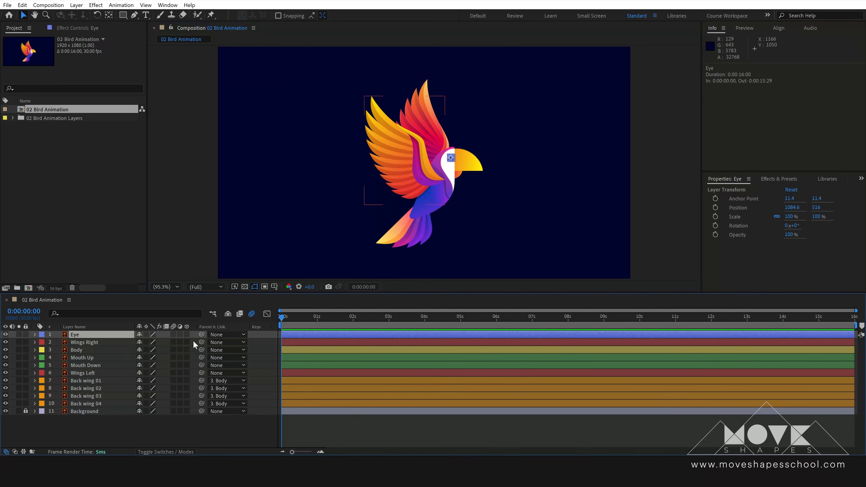
{"action": "left_click_drag", "start_coordinate": [201, 334], "coordinate": [84, 349]}
{"action": "left_click", "coordinate": [82, 350]}
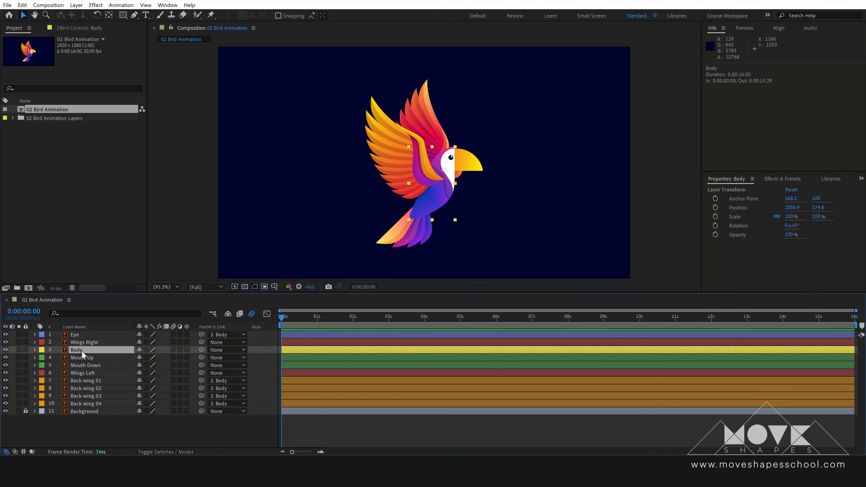
{"action": "left_click_drag", "start_coordinate": [442, 203], "coordinate": [477, 228]}
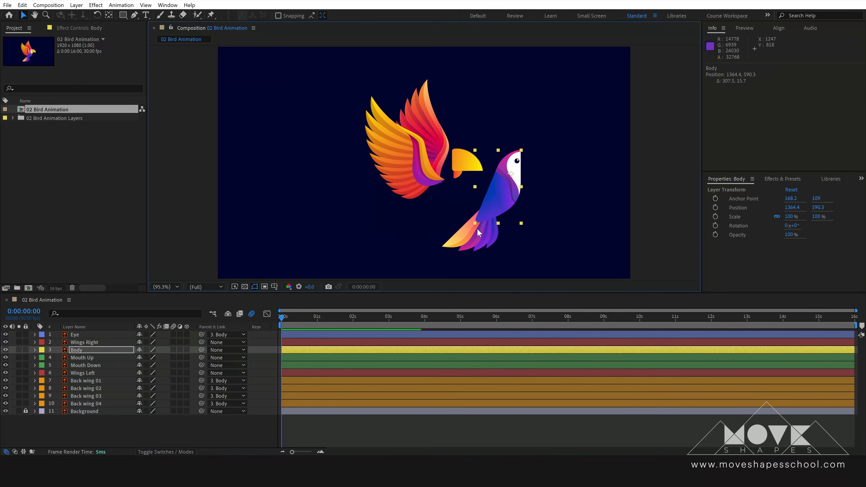
{"action": "key", "text": "ctrl+z"}
- Parent the Wings Right and Wings Left layers to Body and test the link with a trial move of Body
{"action": "left_click", "coordinate": [82, 342]}
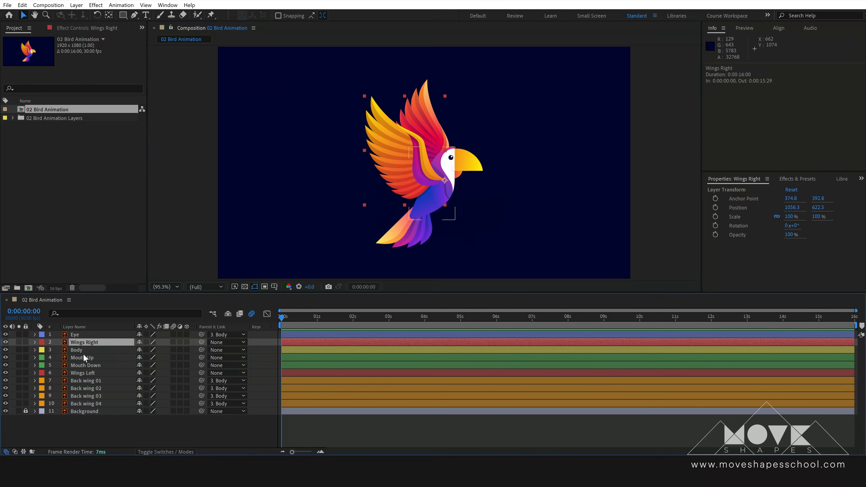
{"action": "left_click", "coordinate": [88, 373], "text": "ctrl"}
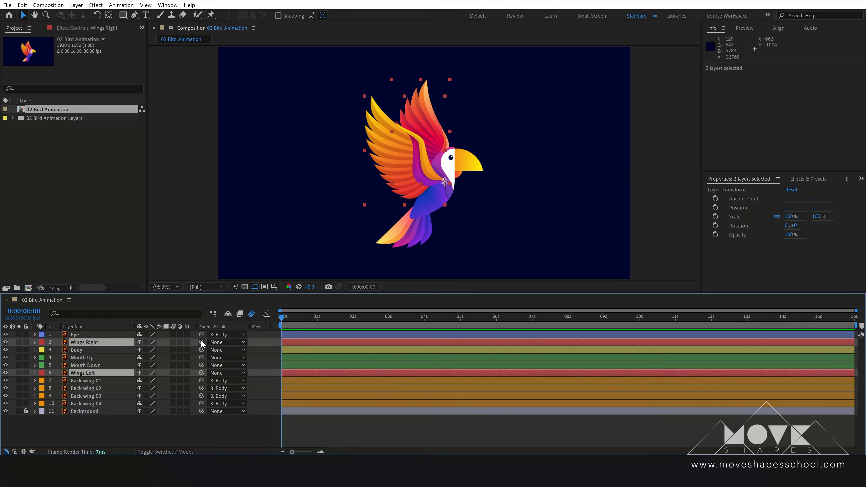
{"action": "left_click_drag", "start_coordinate": [201, 342], "coordinate": [91, 354]}
{"action": "left_click", "coordinate": [91, 352]}
{"action": "mouse_move", "coordinate": [429, 202]}
{"action": "left_mouse_down"}
{"action": "mouse_move", "coordinate": [537, 177]}
{"action": "mouse_move", "coordinate": [515, 191]}
{"action": "mouse_move", "coordinate": [433, 186]}
{"action": "left_mouse_up"}
- Parent the Mouth Up and Mouth Down layers to Body and clear the selection
{"action": "left_click", "coordinate": [84, 358]}
{"action": "left_click", "coordinate": [84, 364], "text": "shift"}
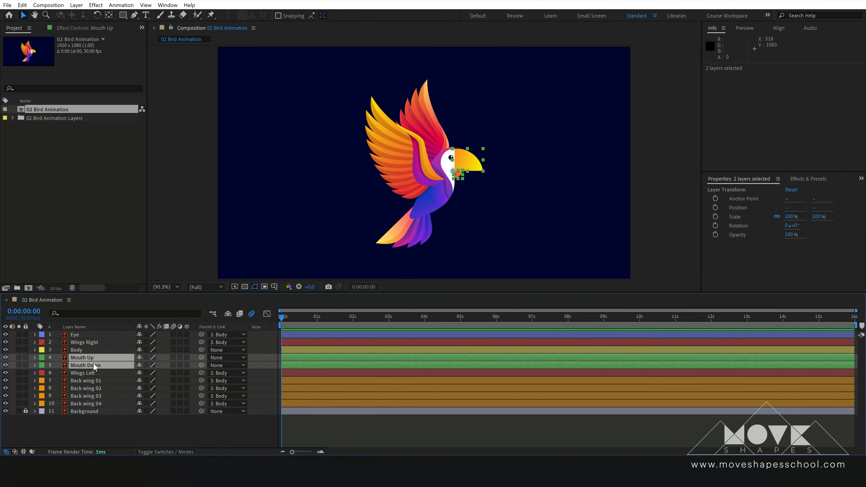
{"action": "left_click_drag", "start_coordinate": [202, 358], "coordinate": [90, 349]}
{"action": "left_click", "coordinate": [110, 351]}
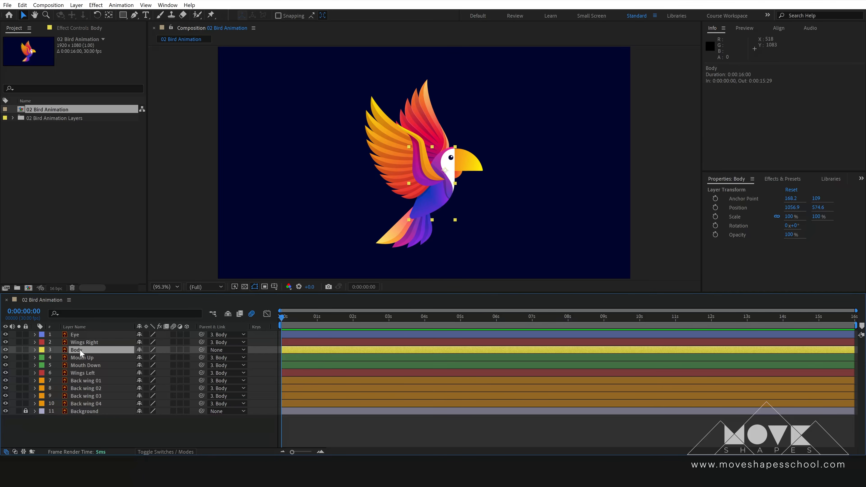
{"action": "left_click", "coordinate": [514, 117]}
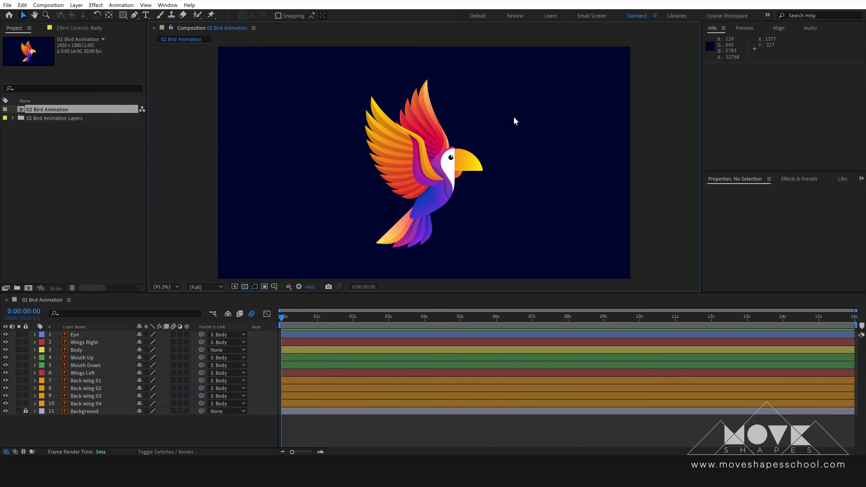
- Add a Position keyframe to the Body layer at frame 0 and raise the bird to a Y position of 492.6
{"action": "left_click", "coordinate": [76, 356]}
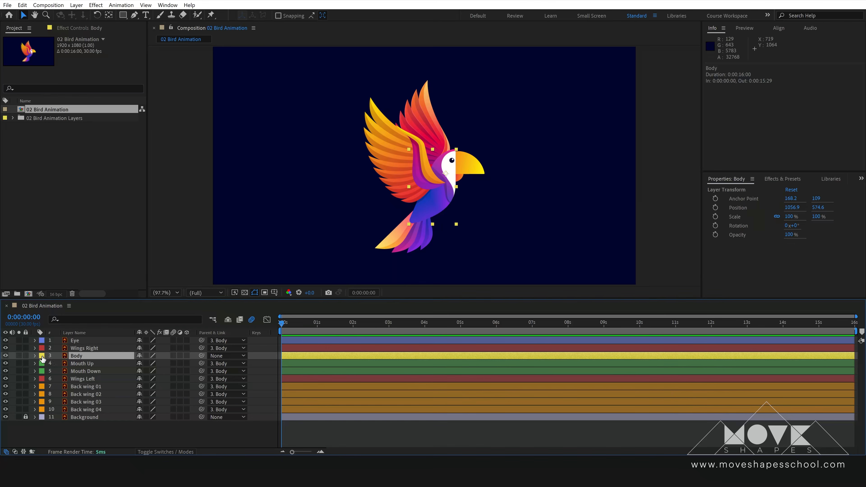
{"action": "key", "text": "p"}
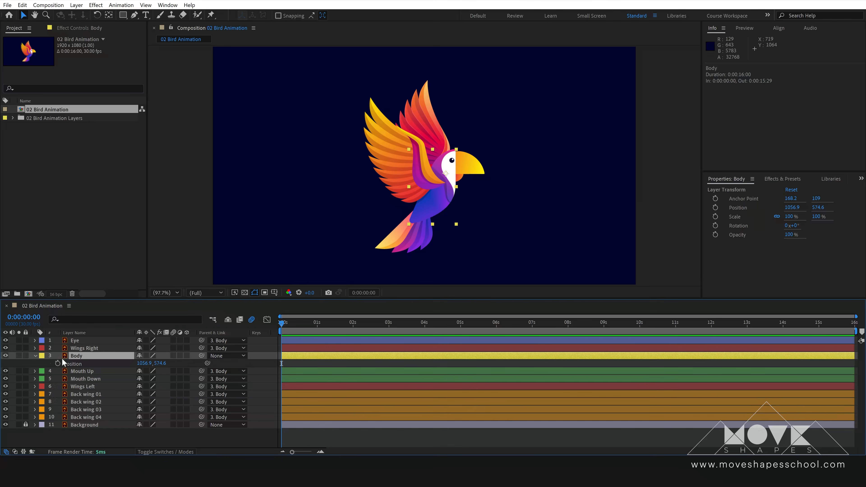
{"action": "left_click", "coordinate": [323, 329]}
{"action": "key", "text": "Home"}
{"action": "left_click", "coordinate": [58, 364]}
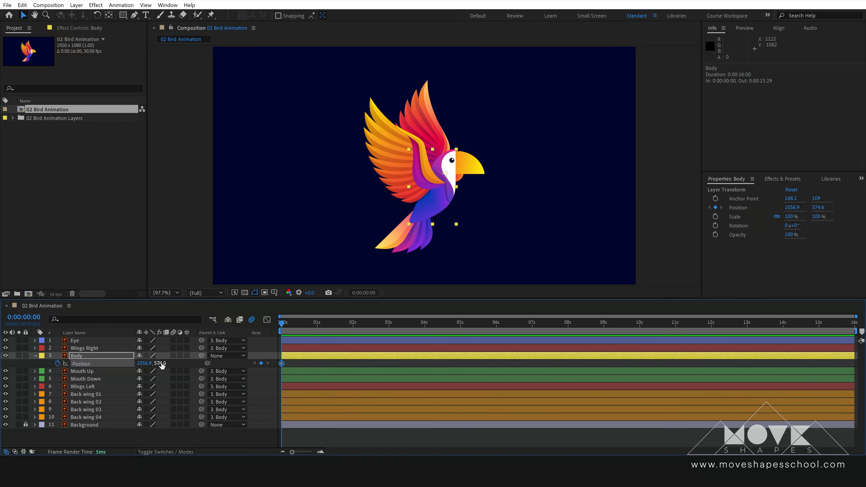
{"action": "left_click_drag", "start_coordinate": [164, 364], "coordinate": [123, 364]}
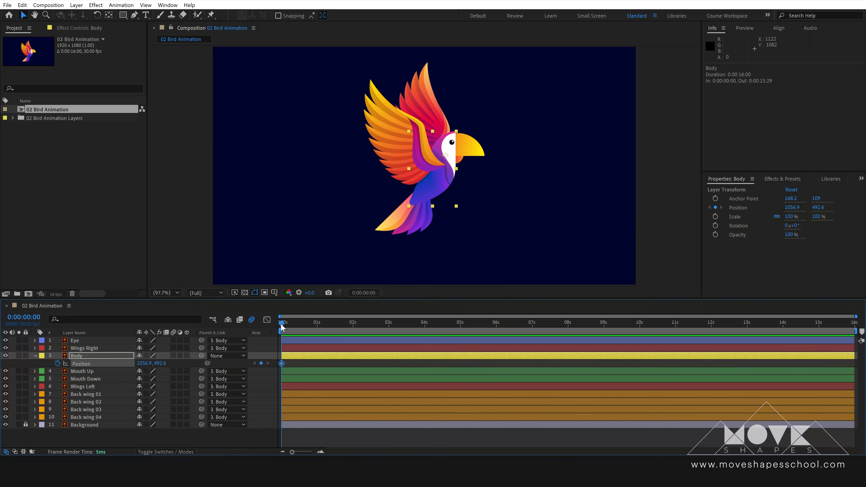
- Add a second Body Position keyframe at frame 10, lowering the bird to a Y position of 537.6
{"action": "left_click_drag", "start_coordinate": [281, 324], "coordinate": [300, 325]}
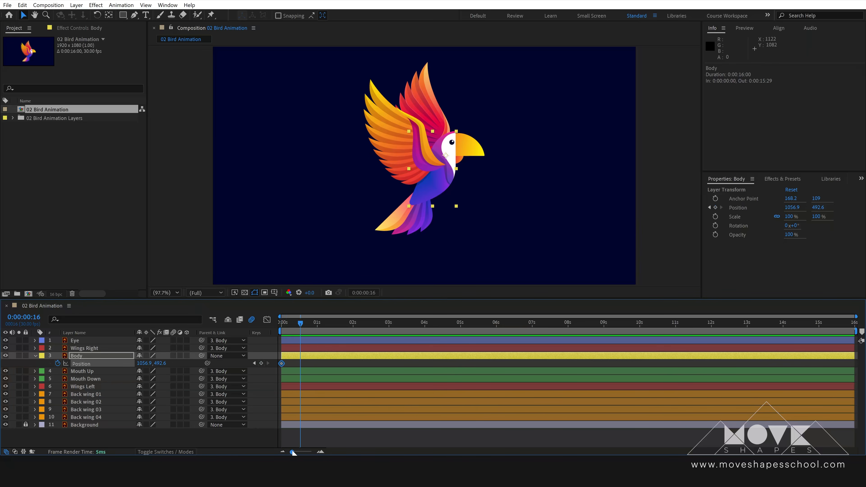
{"action": "left_click_drag", "start_coordinate": [293, 452], "coordinate": [297, 453]}
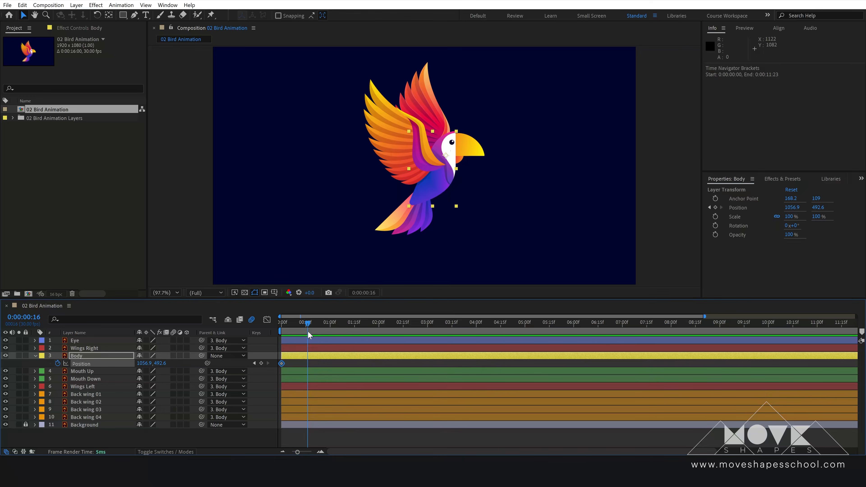
{"action": "key", "text": "Home"}
{"action": "left_click_drag", "start_coordinate": [297, 453], "coordinate": [308, 452]}
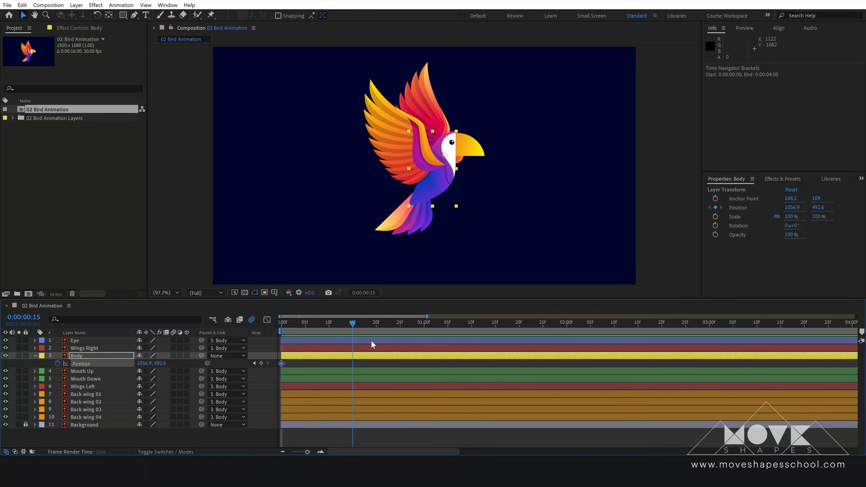
{"action": "left_click_drag", "start_coordinate": [371, 342], "coordinate": [420, 348]}
{"action": "left_click_drag", "start_coordinate": [332, 324], "coordinate": [329, 344]}
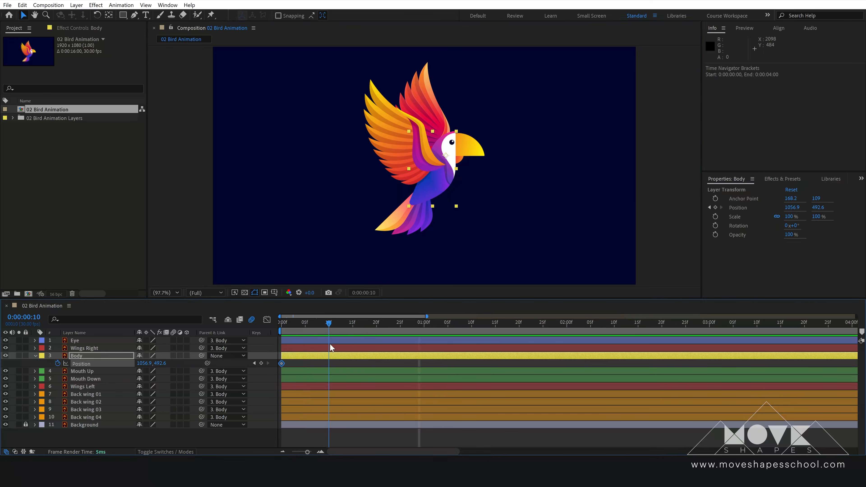
{"action": "left_click_drag", "start_coordinate": [161, 364], "coordinate": [181, 364]}
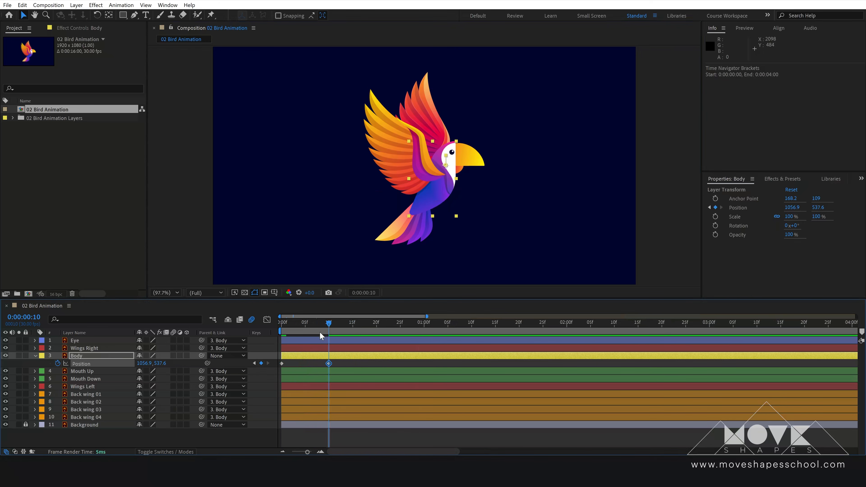
- Copy Body's first Position keyframe to frame 20 and preview the up-and-down motion
{"action": "left_click_drag", "start_coordinate": [320, 332], "coordinate": [379, 330]}
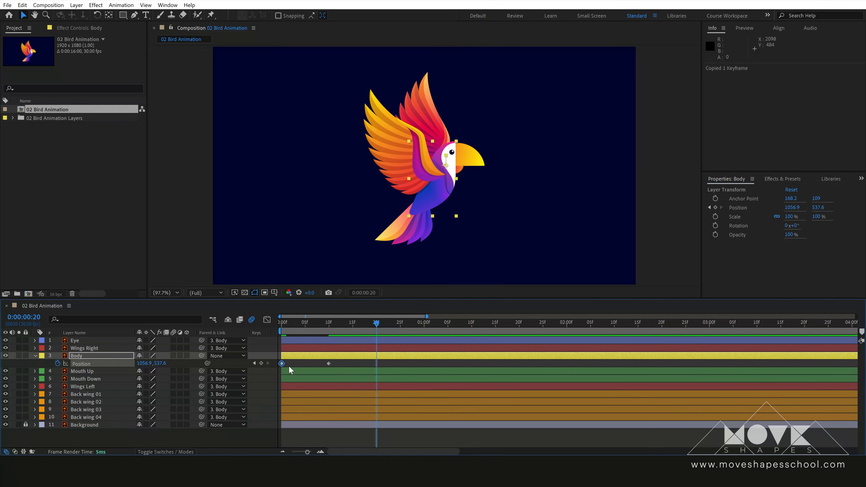
{"action": "key", "text": "ctrl+v"}
{"action": "key", "text": "space"}
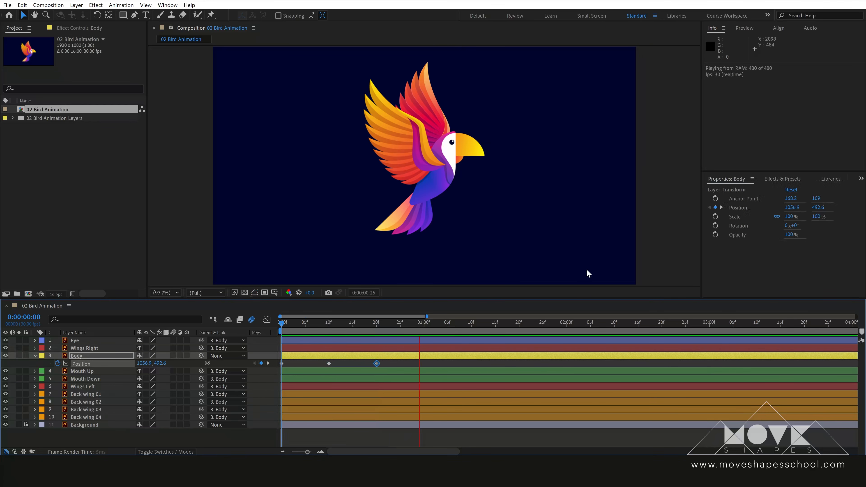
{"action": "key", "text": "space"}
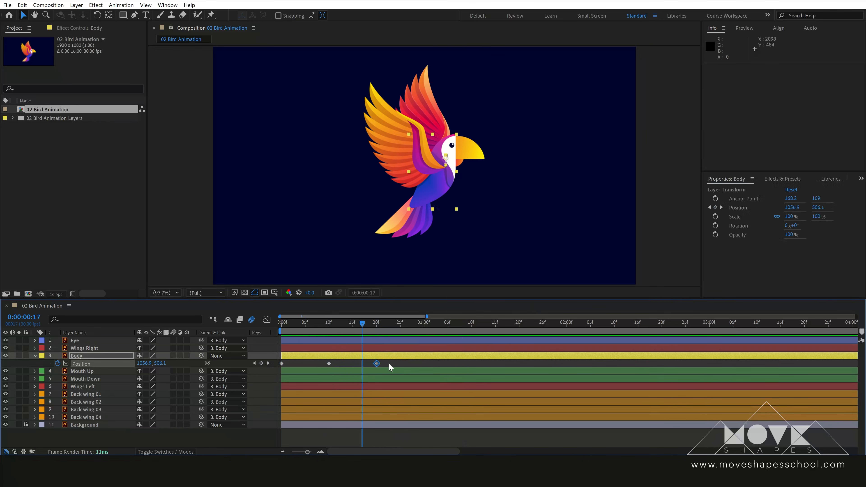
- Apply Easy Ease to all three Body Position keyframes and preview the smoothed motion
{"action": "left_click_drag", "start_coordinate": [389, 361], "coordinate": [262, 379]}
{"action": "key", "text": "F9"}
{"action": "key", "text": "Home"}
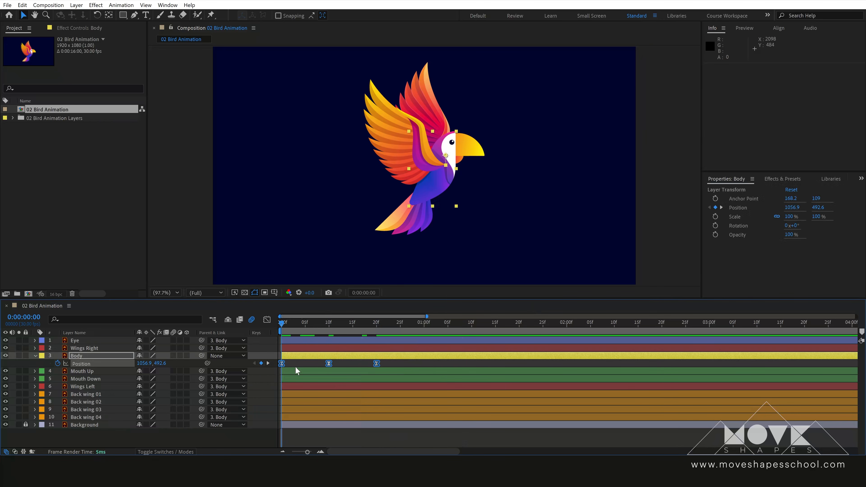
{"action": "right_click", "coordinate": [330, 364]}
{"action": "mouse_move", "coordinate": [396, 357]}
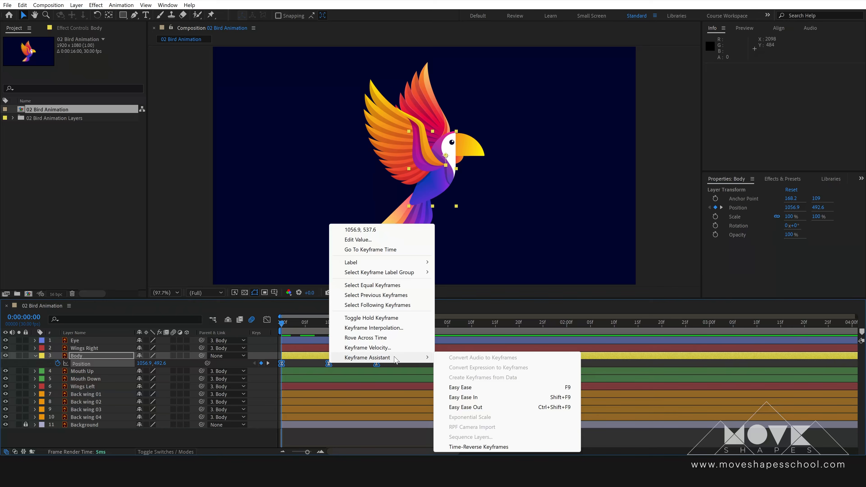
{"action": "left_click", "coordinate": [465, 387]}
{"action": "key", "text": "space"}
{"action": "left_click", "coordinate": [298, 364]}
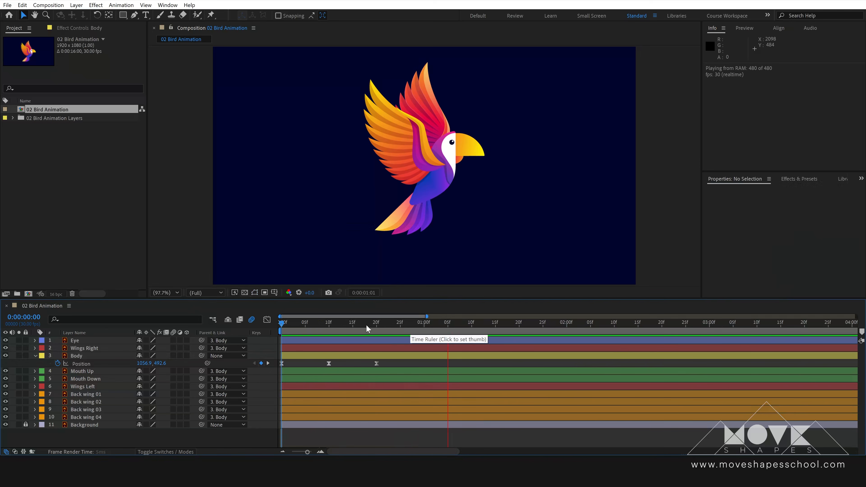
- Try to extend the motion by repeatedly copying and pasting Body's Position keyframes along the timeline, preview it, and undo the pastes
{"action": "left_click_drag", "start_coordinate": [366, 325], "coordinate": [274, 375]}
{"action": "key", "text": "ctrl+c"}
{"action": "key", "text": "ctrl+v"}
{"action": "left_click_drag", "start_coordinate": [455, 330], "coordinate": [472, 350]}
{"action": "left_click_drag", "start_coordinate": [483, 364], "coordinate": [253, 396]}
{"action": "key", "text": "ctrl+c"}
{"action": "key", "text": "ctrl+v"}
{"action": "key", "text": "space"}
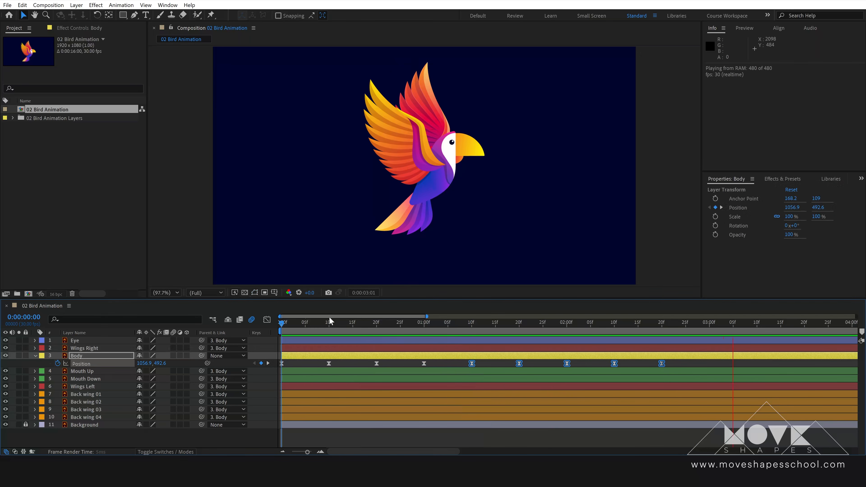
{"action": "key", "text": "space"}
{"action": "key", "text": "ctrl+z"}
{"action": "key", "text": "ctrl+z"}
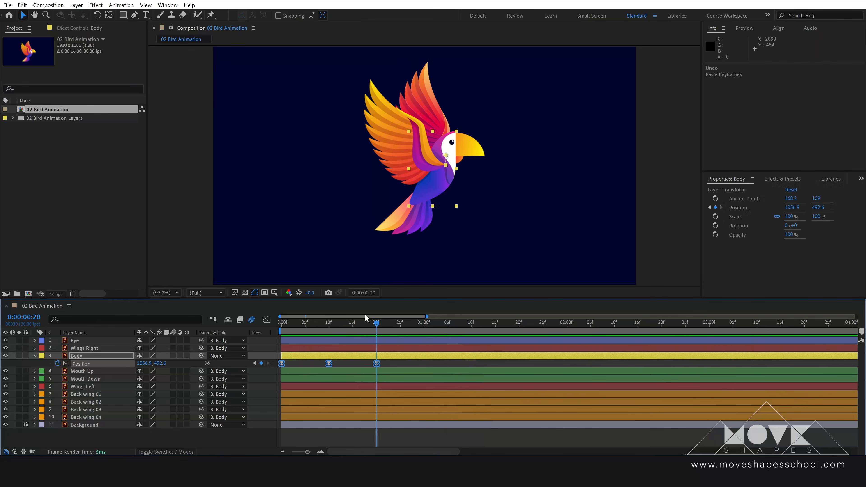
- Add a loopOut() expression to Body's Position so the keyframed up-and-down motion repeats
{"action": "left_click", "coordinate": [390, 361]}
{"action": "mouse_move", "coordinate": [307, 452]}
{"action": "left_mouse_down"}
{"action": "mouse_move", "coordinate": [292, 452]}
{"action": "mouse_move", "coordinate": [305, 452]}
{"action": "left_mouse_up"}
{"action": "left_click_drag", "start_coordinate": [335, 324], "coordinate": [58, 364]}
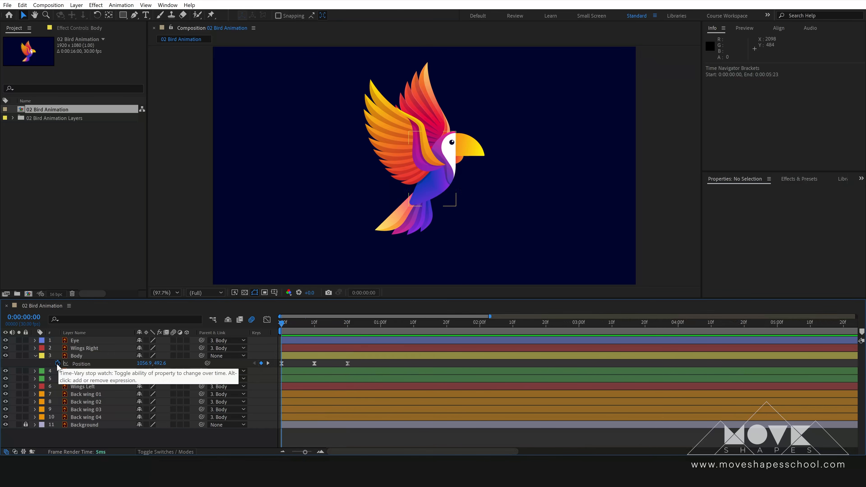
{"action": "left_click", "coordinate": [58, 364], "text": "alt"}
{"action": "key", "text": "ctrl+a"}
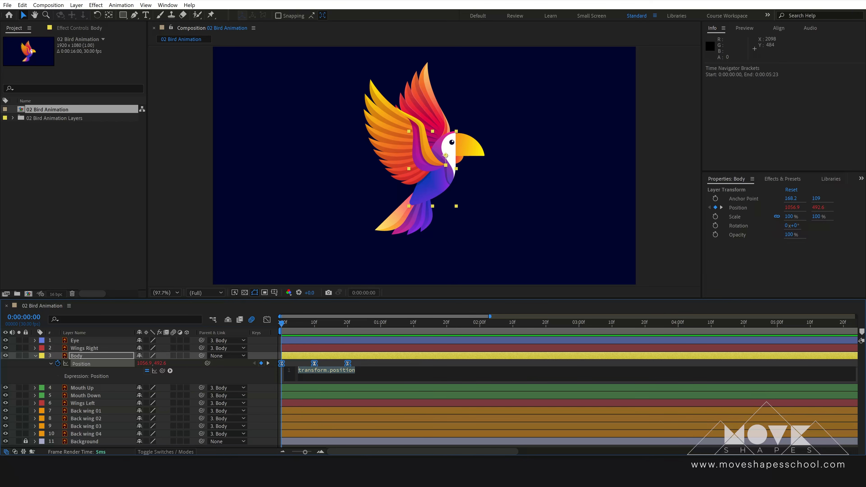
{"action": "type", "text": "loop"}
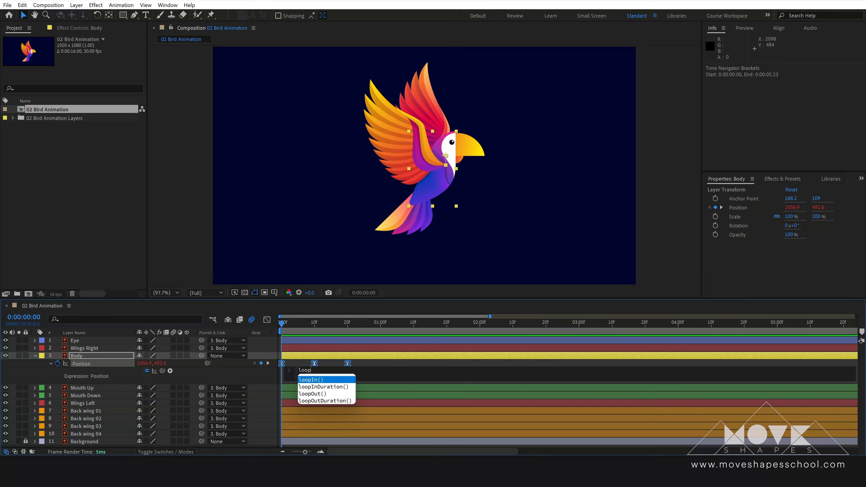
{"action": "type", "text": "o"}
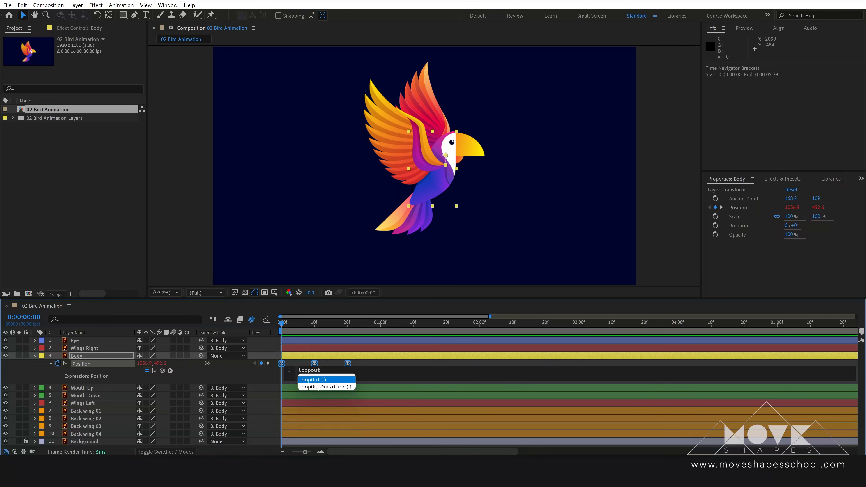
{"action": "type", "text": "ut"}
{"action": "left_click", "coordinate": [320, 380]}
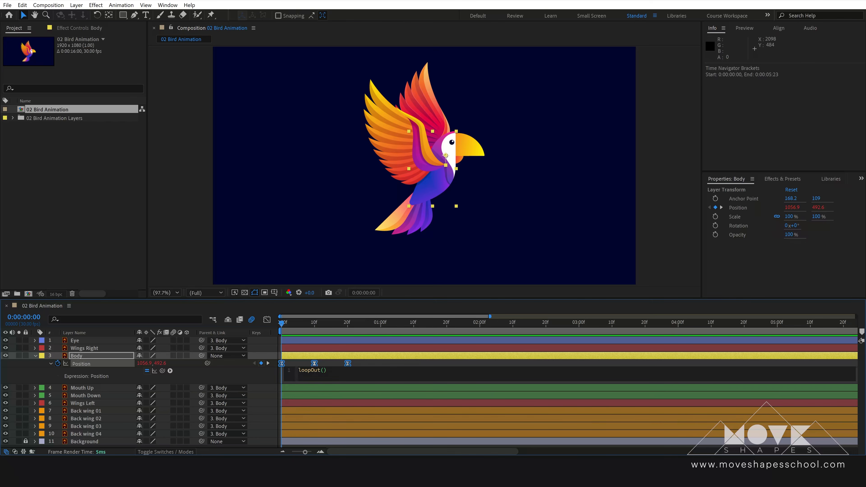
{"action": "left_click", "coordinate": [628, 251]}
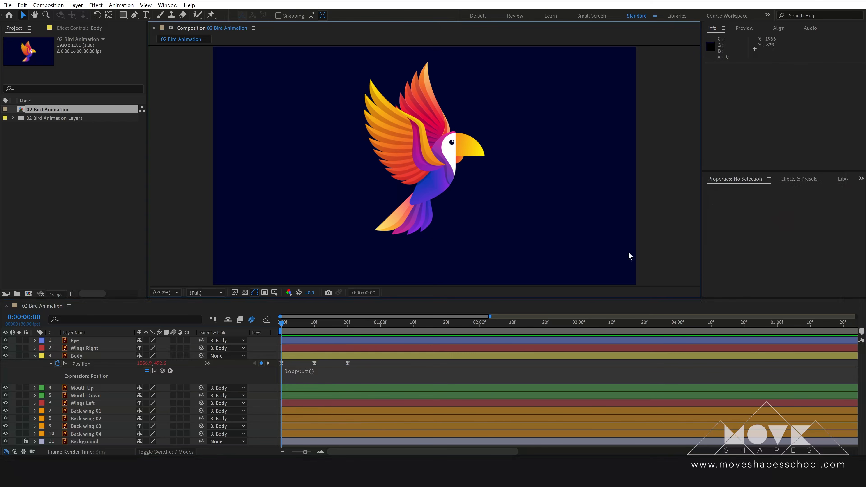
- Play back and scrub the looped Position animation to check how the cycle repeats past frame 20
{"action": "key", "text": "space"}
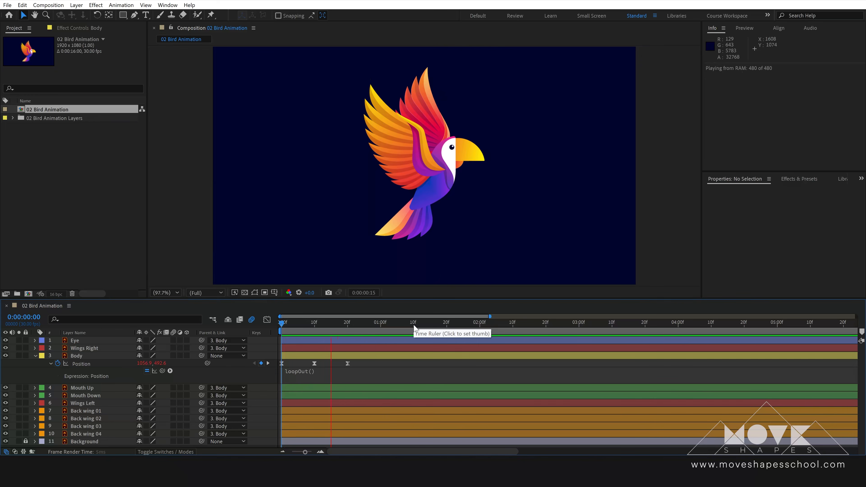
{"action": "key", "text": "space"}
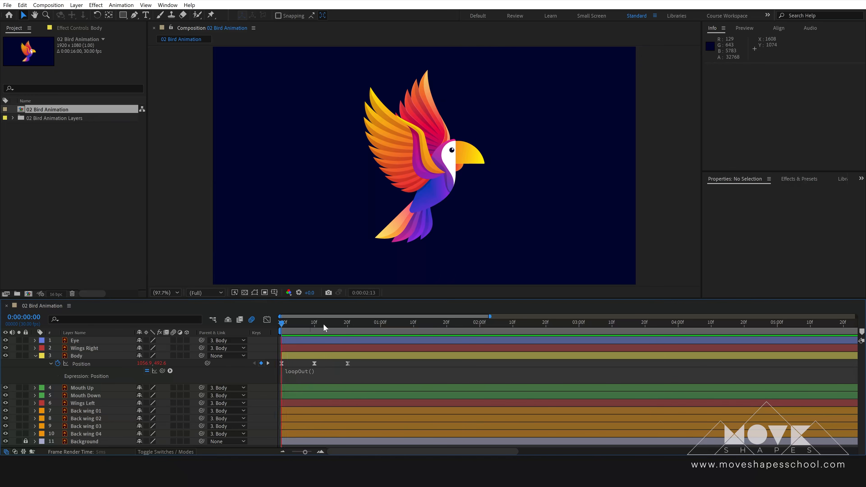
{"action": "left_click_drag", "start_coordinate": [323, 327], "coordinate": [347, 336]}
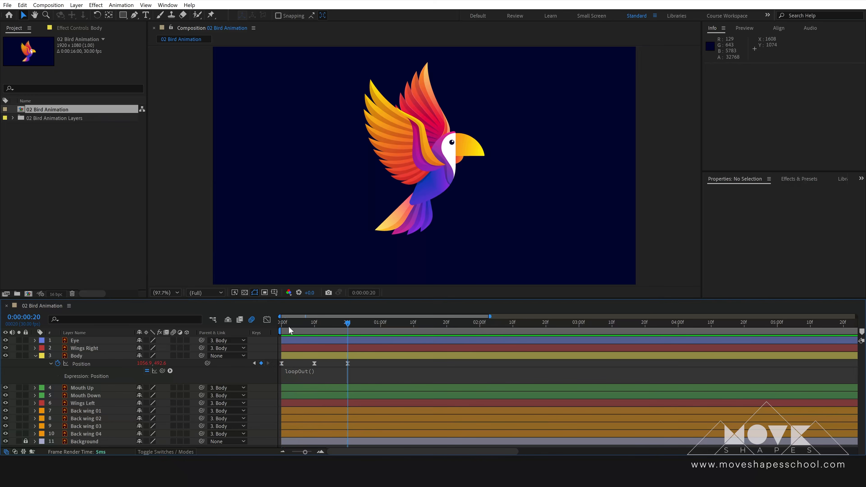
{"action": "left_click", "coordinate": [282, 327]}
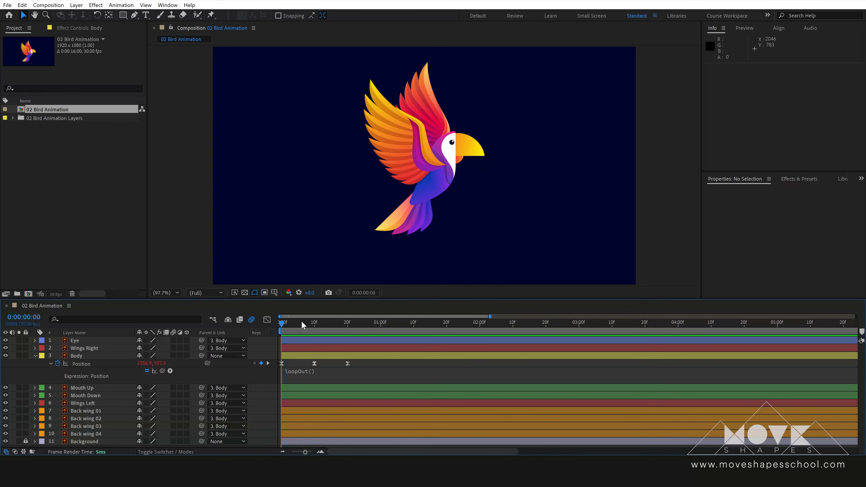
- Show Body's Rotation alongside Position and add 0° Rotation keyframes at frames 0 and 20
{"action": "left_click", "coordinate": [286, 357]}
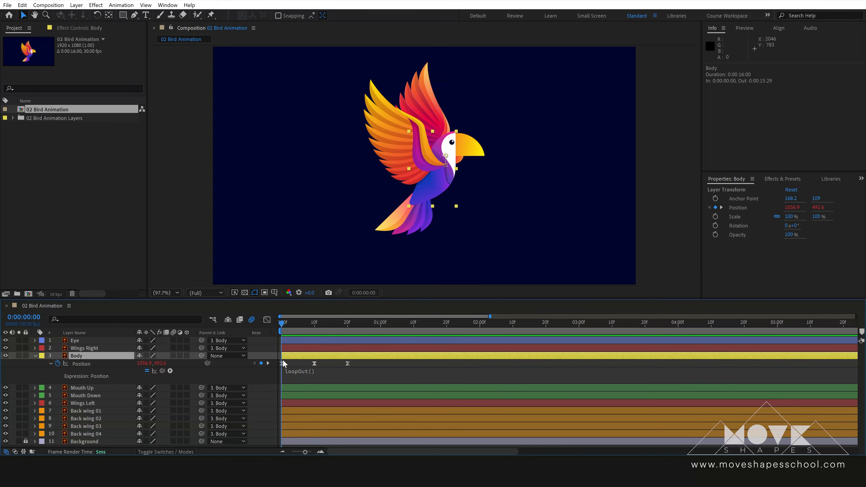
{"action": "key", "text": "r"}
{"action": "left_click", "coordinate": [58, 363]}
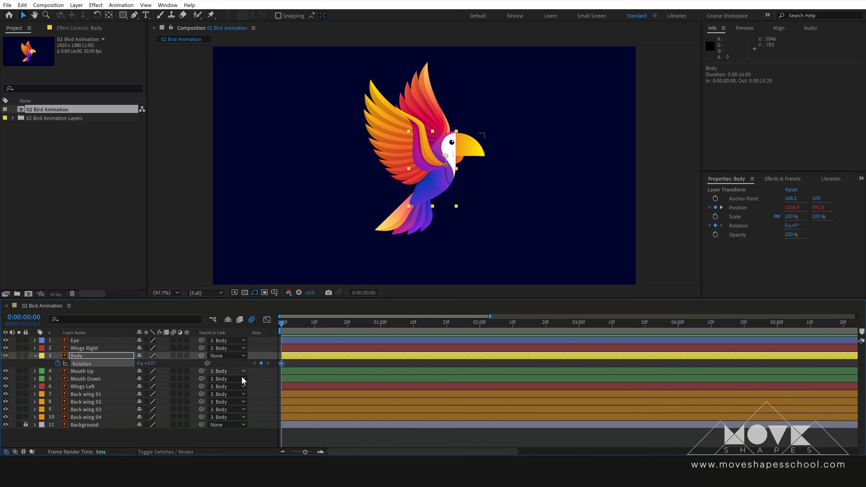
{"action": "key", "text": "shift+p"}
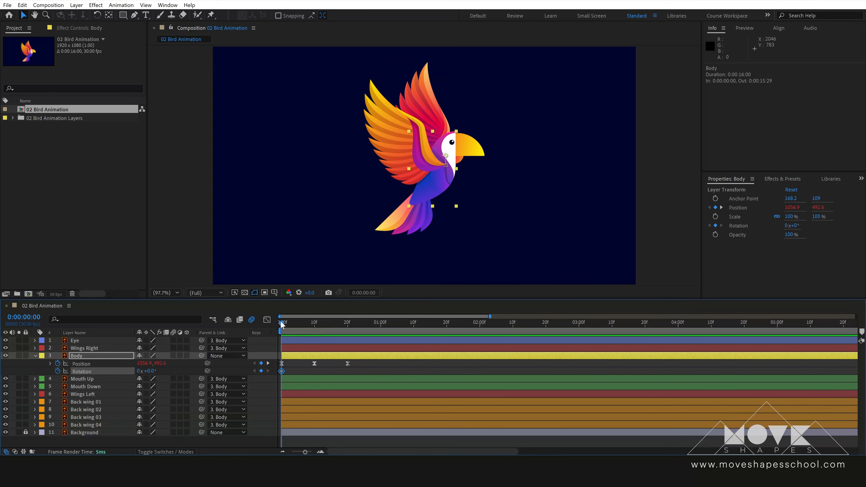
{"action": "left_click_drag", "start_coordinate": [282, 324], "coordinate": [314, 340]}
{"action": "left_click", "coordinate": [261, 371]}
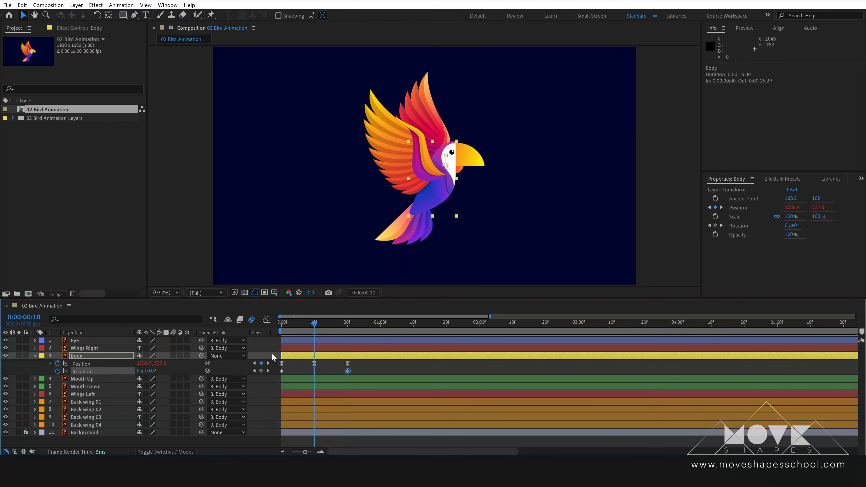
- Set Body's Rotation to 3° at frame 10, between the two existing Rotation keyframes
{"action": "left_click", "coordinate": [153, 374]}
{"action": "type", "text": "2"}
{"action": "key", "text": "Return"}
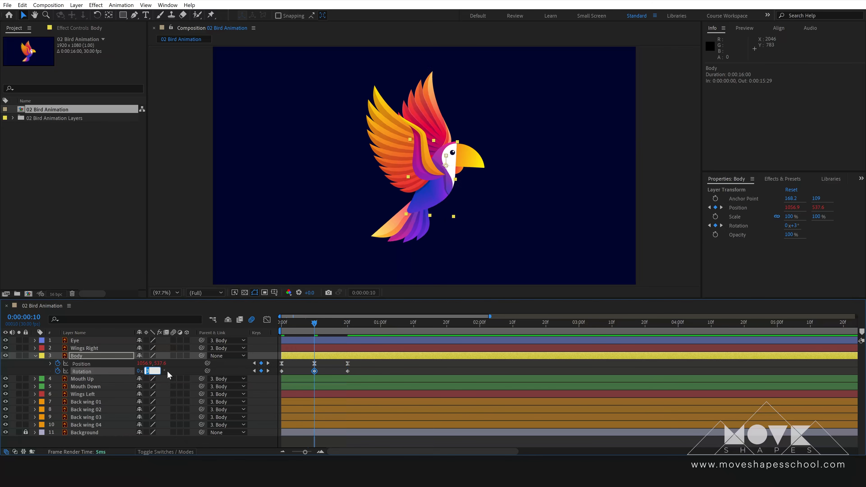
{"action": "left_click", "coordinate": [303, 368]}
- Apply Easy Ease to all three Body Rotation keyframes and preview the combined motion
{"action": "left_click_drag", "start_coordinate": [348, 370], "coordinate": [260, 386]}
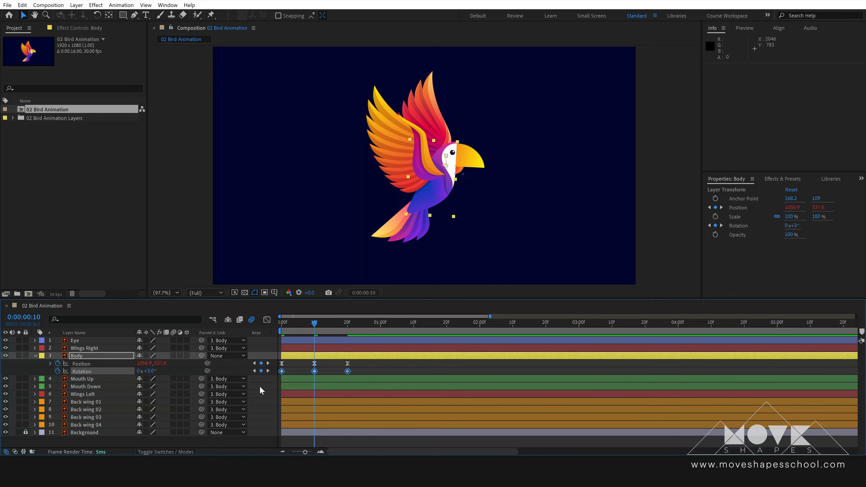
{"action": "key", "text": "F9"}
{"action": "key", "text": "Home"}
{"action": "key", "text": "space"}
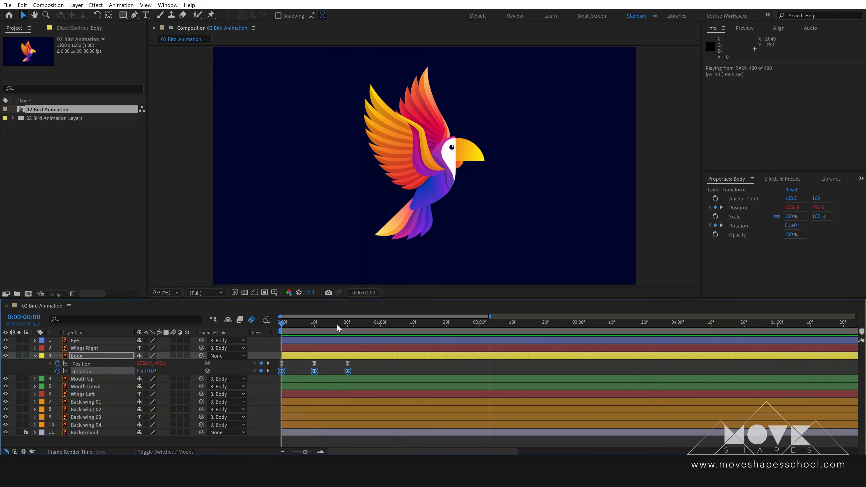
{"action": "left_click_drag", "start_coordinate": [337, 325], "coordinate": [375, 359]}
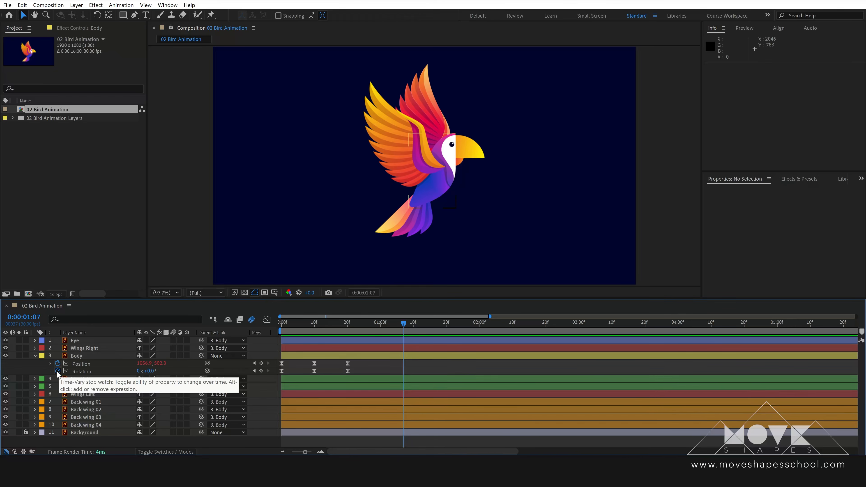
- Add a loopOut() expression to Body's Rotation and collapse the layer to its keyframed properties only
{"action": "left_click", "coordinate": [58, 372], "text": "alt"}
{"action": "type", "text": "loop"}
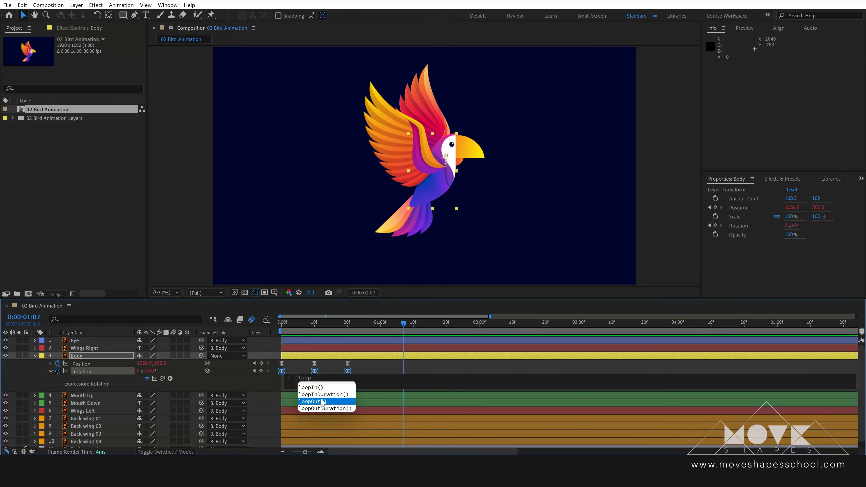
{"action": "left_click", "coordinate": [323, 401]}
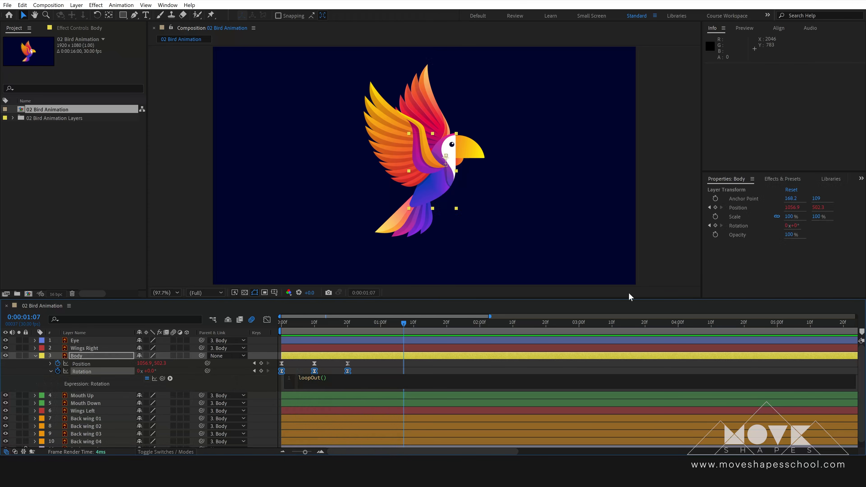
{"action": "left_click", "coordinate": [647, 263]}
{"action": "left_click", "coordinate": [347, 358]}
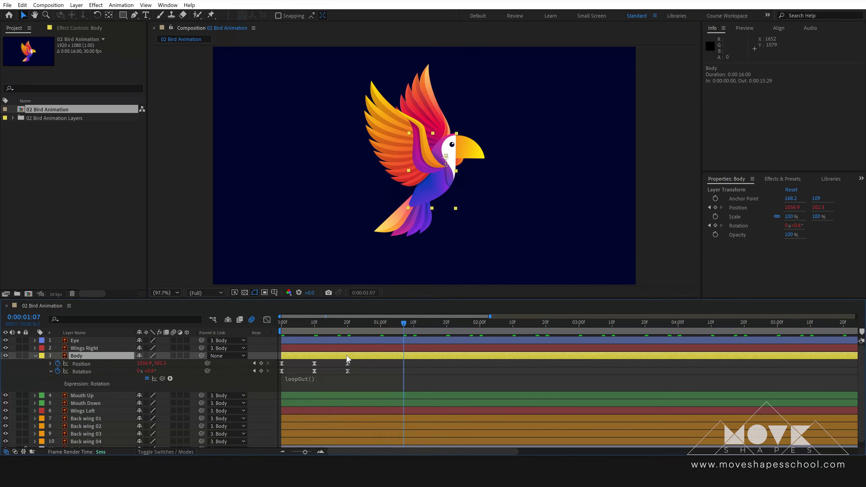
{"action": "type", "text": "loopOut()"}
{"action": "key", "text": "u"}
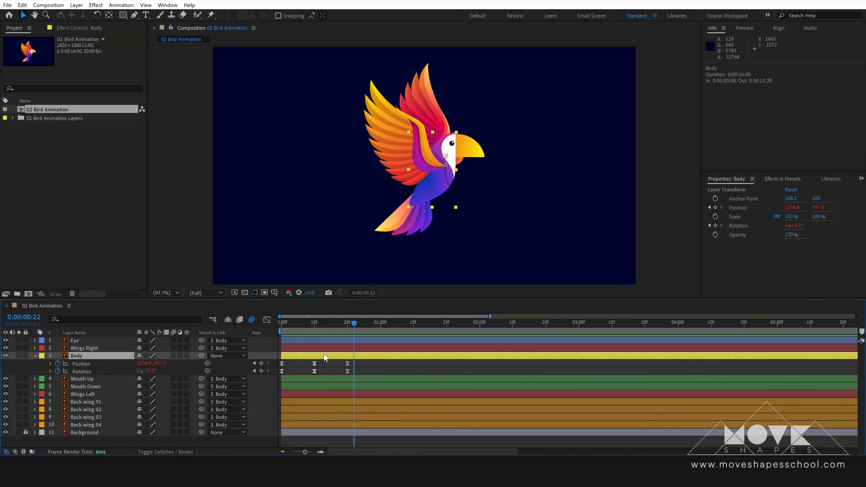
- Preview the looping Position and Rotation animation of the bird from the first frame
{"action": "left_click_drag", "start_coordinate": [307, 323], "coordinate": [277, 335]}
{"action": "left_click", "coordinate": [560, 237]}
{"action": "key", "text": "space"}
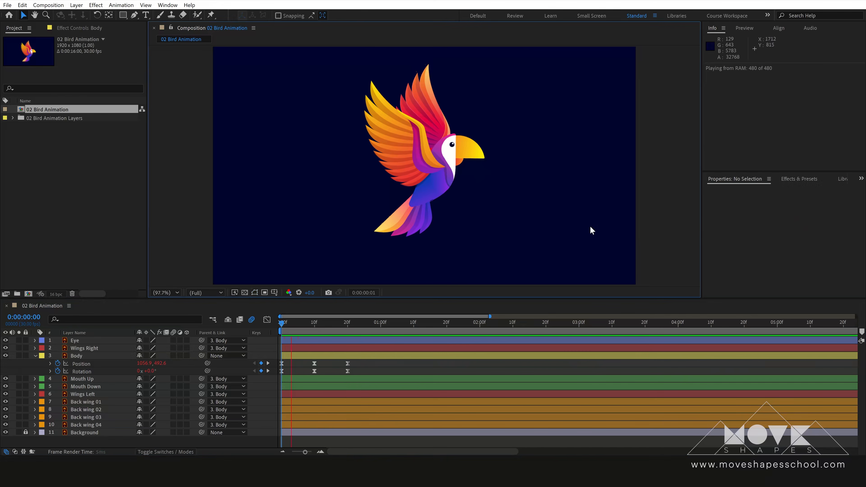
{"action": "key", "text": "space"}
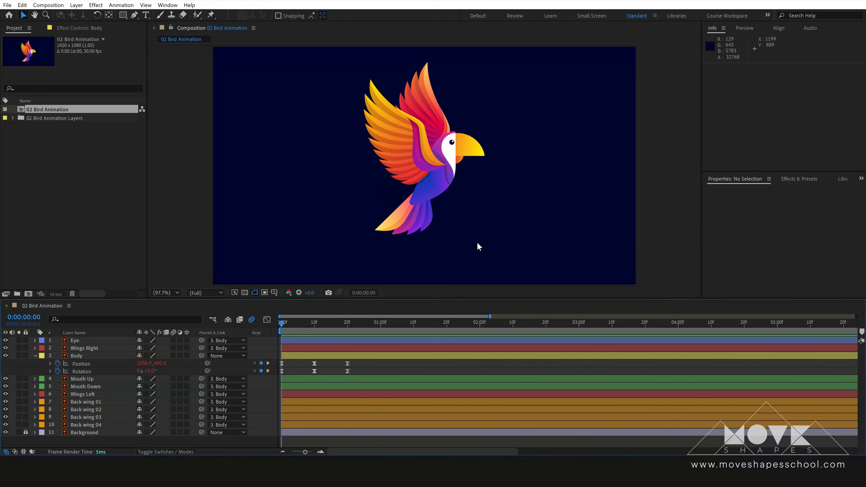
- Start Rotation keyframes at frame 0 on Back wing 01 to Back wing 04 together, with Rotation set to -16°
{"action": "left_click", "coordinate": [81, 405]}
{"action": "left_click", "coordinate": [84, 427], "text": "shift"}
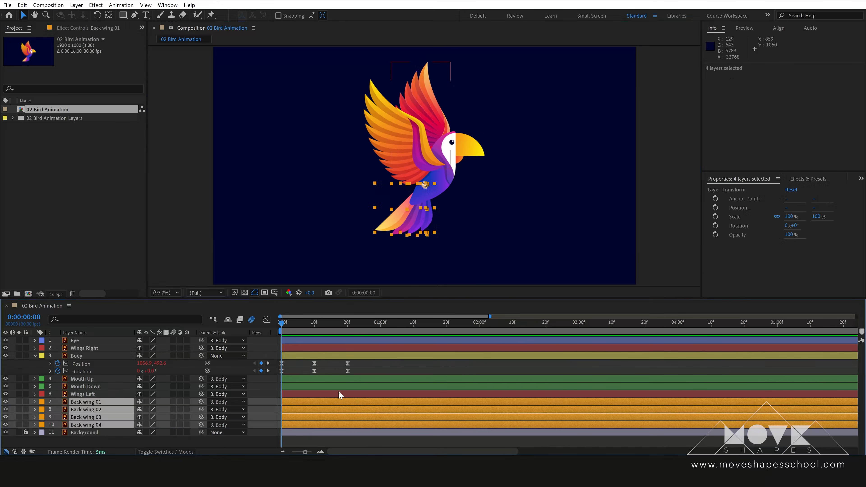
{"action": "key", "text": "r"}
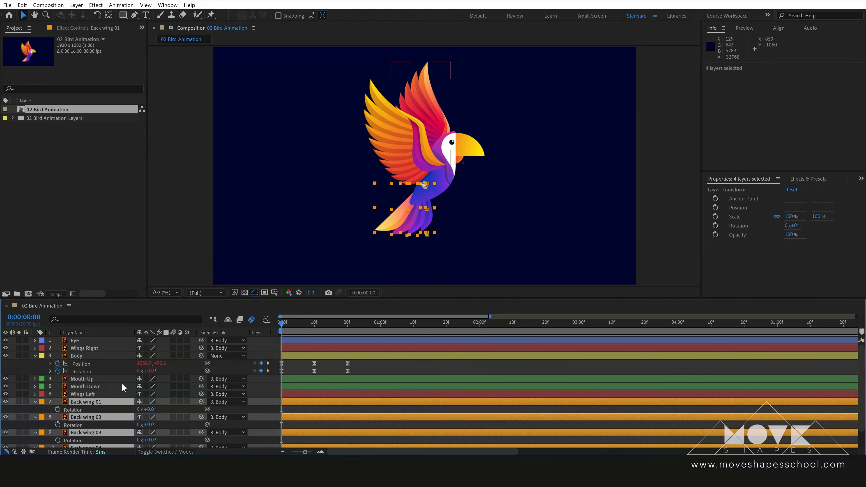
{"action": "left_click_drag", "start_coordinate": [333, 299], "coordinate": [336, 273]}
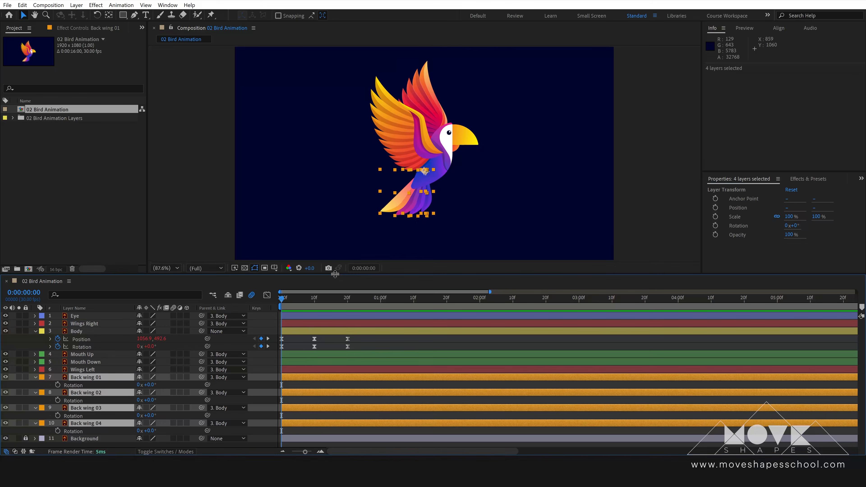
{"action": "left_click", "coordinate": [58, 384]}
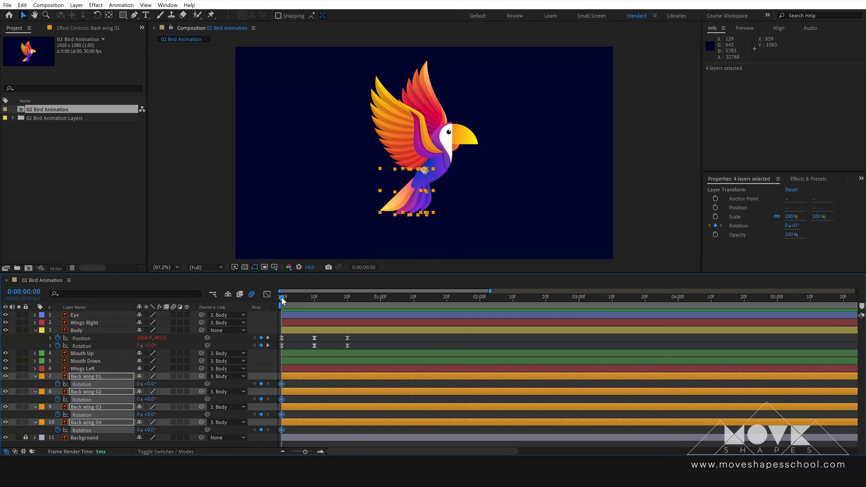
{"action": "left_click_drag", "start_coordinate": [282, 301], "coordinate": [260, 327]}
{"action": "left_click_drag", "start_coordinate": [282, 299], "coordinate": [266, 316]}
{"action": "left_click_drag", "start_coordinate": [152, 385], "coordinate": [147, 386]}
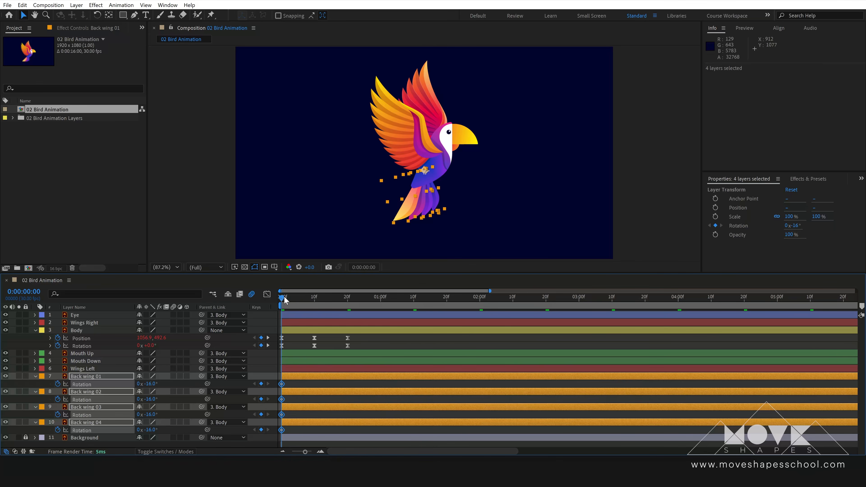
- Add Rotation keyframes on all four Back wing layers, 7° at frame 10 and -16° at frame 20
{"action": "left_click_drag", "start_coordinate": [284, 300], "coordinate": [314, 303]}
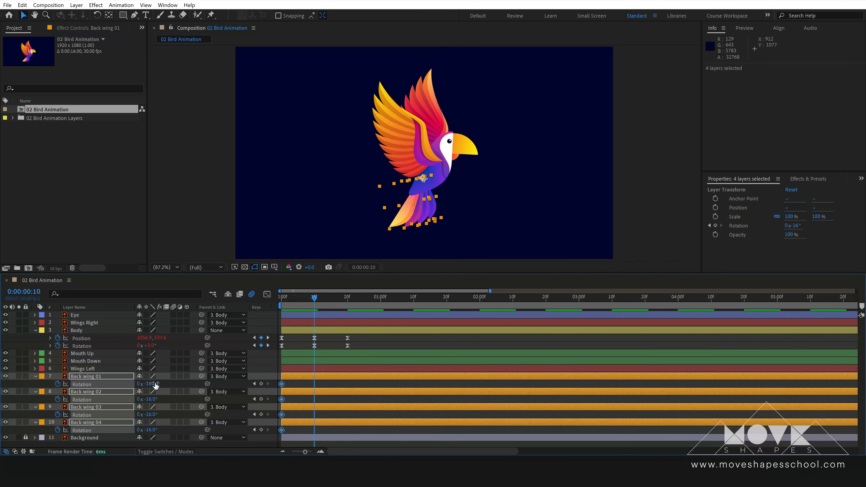
{"action": "left_click_drag", "start_coordinate": [156, 385], "coordinate": [160, 382]}
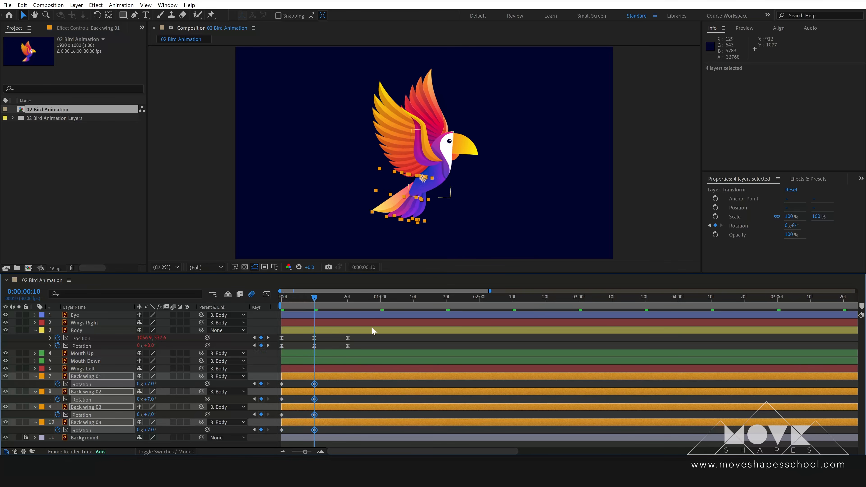
{"action": "left_click_drag", "start_coordinate": [317, 300], "coordinate": [347, 304]}
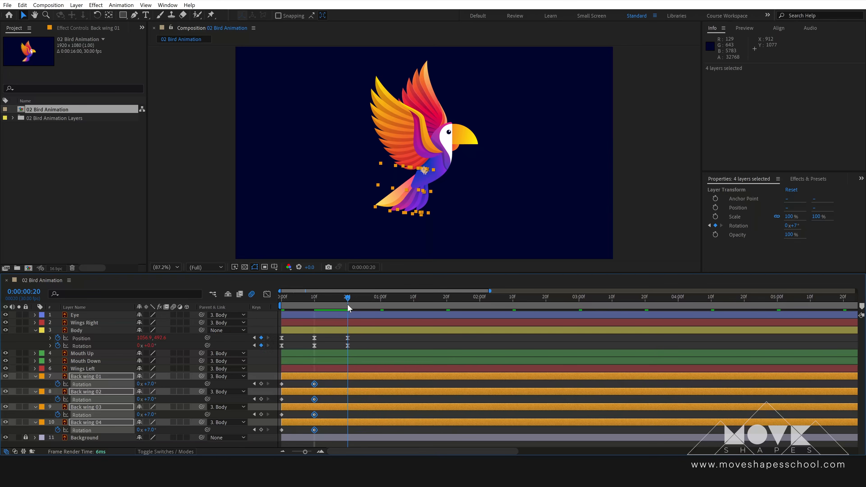
{"action": "left_click", "coordinate": [150, 384]}
{"action": "type", "text": "-1"}
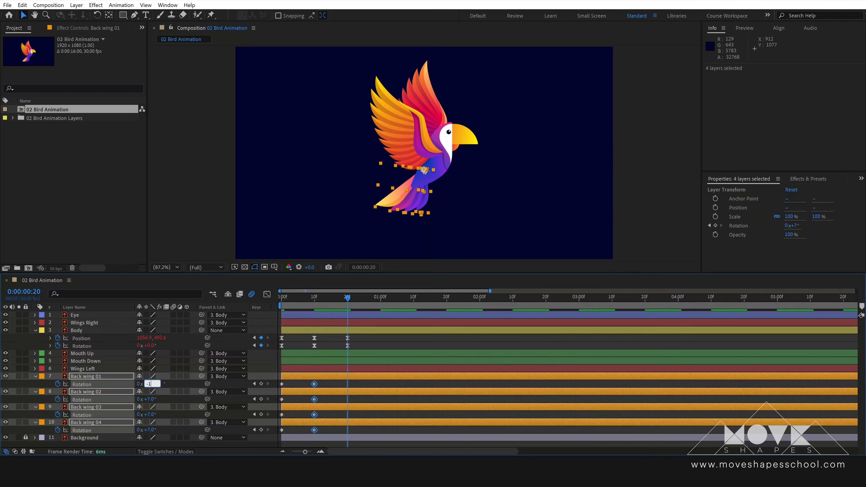
{"action": "type", "text": "6"}
{"action": "key", "text": "Return"}
{"action": "left_click", "coordinate": [367, 342]}
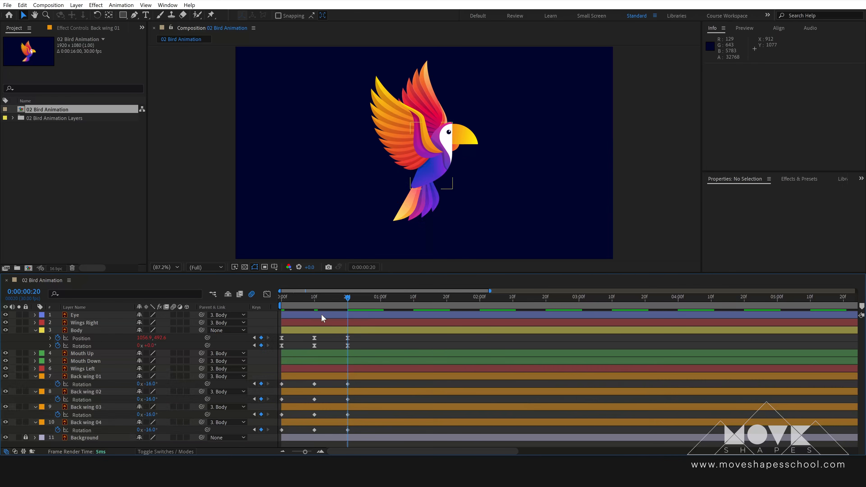
{"action": "left_click_drag", "start_coordinate": [282, 310], "coordinate": [270, 338]}
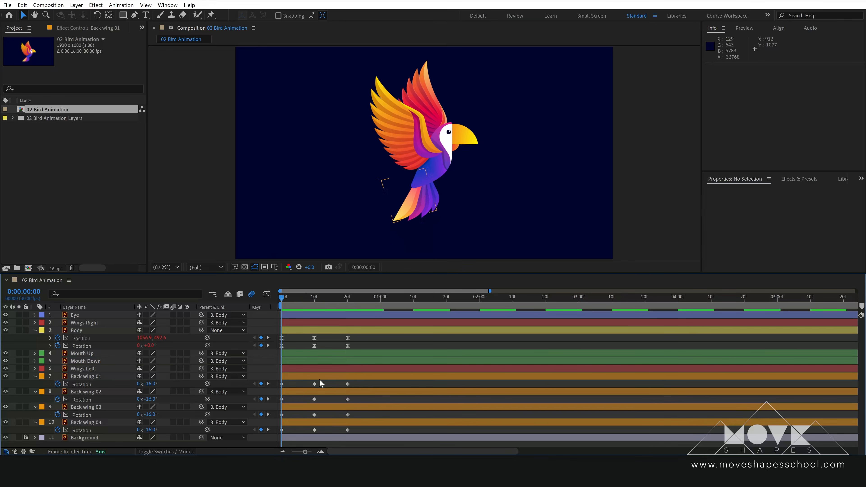
- Apply Easy Ease to all Rotation keyframes on Back wing 01 through Back wing 04
{"action": "left_click_drag", "start_coordinate": [351, 385], "coordinate": [277, 434]}
{"action": "key", "text": "F9"}
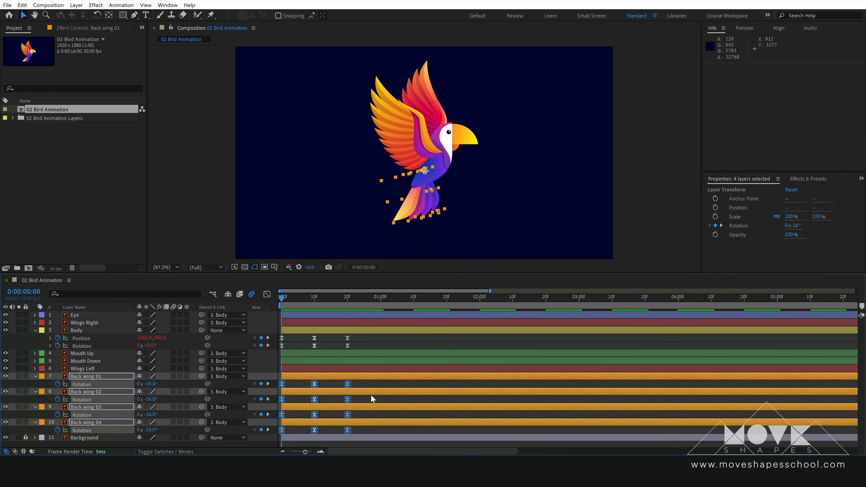
{"action": "left_click", "coordinate": [339, 386]}
- Preview the eased tail feather swing and return to the first frame
{"action": "key", "text": "space"}
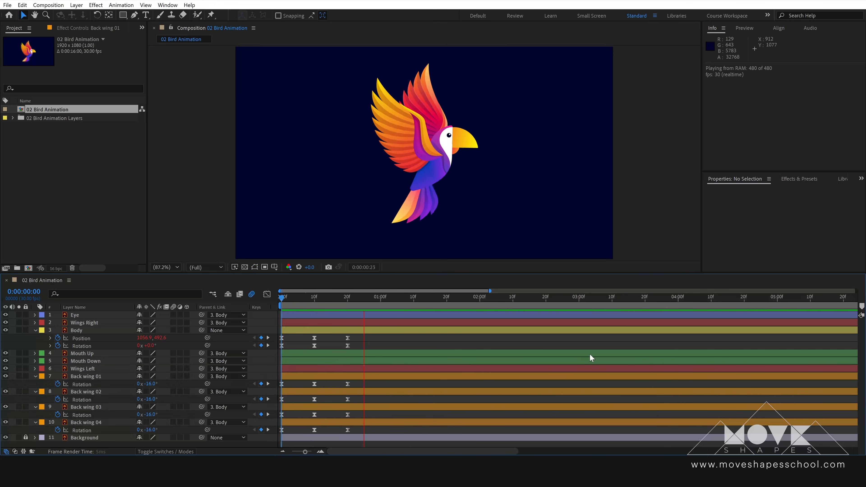
{"action": "left_click_drag", "start_coordinate": [290, 304], "coordinate": [349, 313]}
{"action": "key", "text": "space"}
{"action": "key", "text": "space"}
{"action": "key", "text": "Home"}
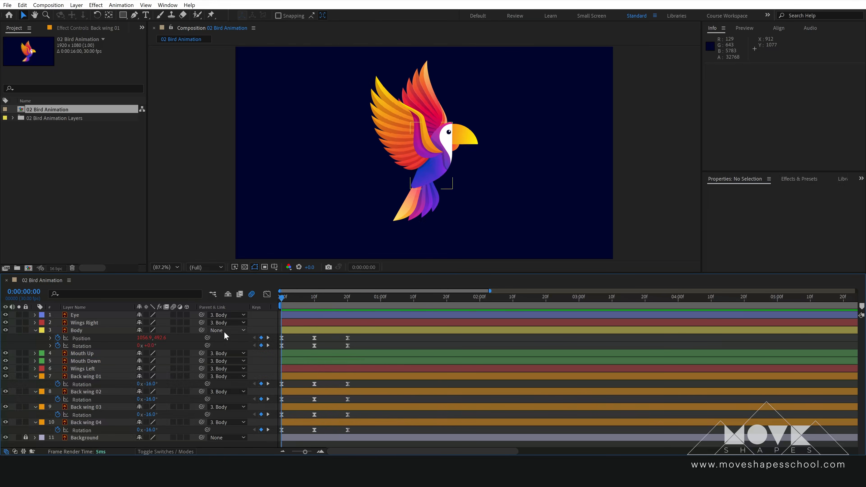
- Add a loopOut() expression to Back wing 01's Rotation, copy the expression text, and collapse the Back wing 01 and Body layers
{"action": "left_click", "coordinate": [58, 384], "text": "alt"}
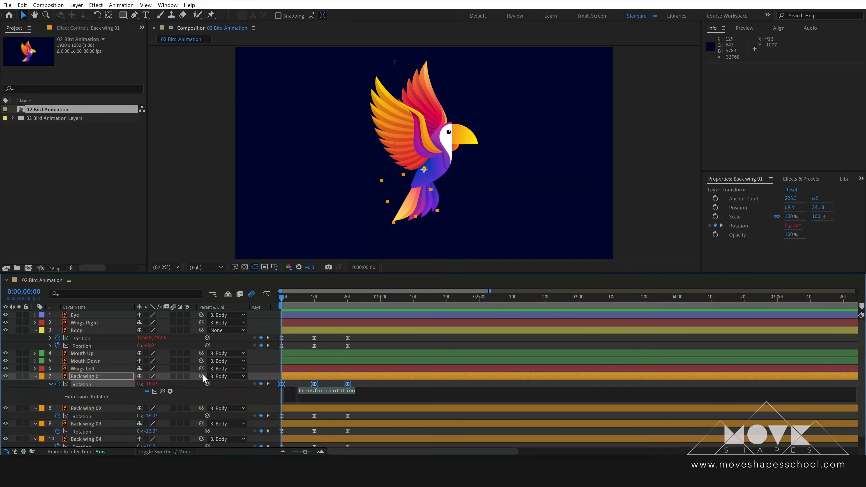
{"action": "type", "text": "loo"}
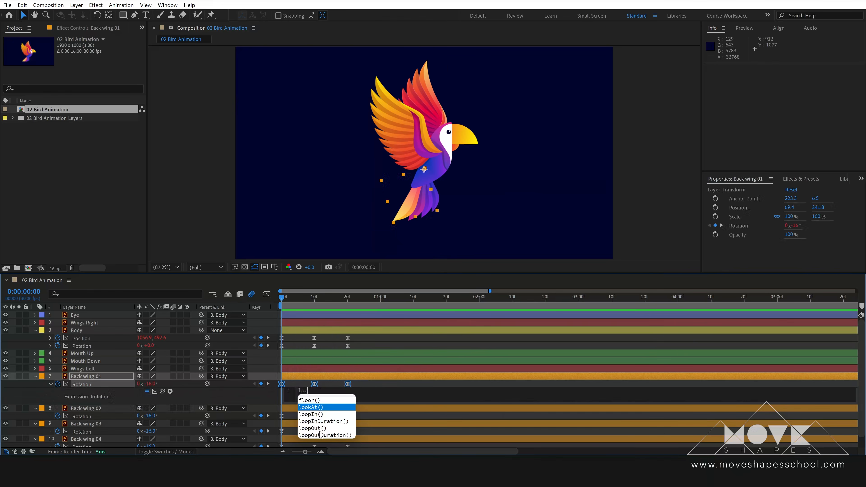
{"action": "type", "text": "p"}
{"action": "left_click", "coordinate": [328, 415]}
{"action": "left_click_drag", "start_coordinate": [327, 392], "coordinate": [300, 392]}
{"action": "key", "text": "ctrl+c"}
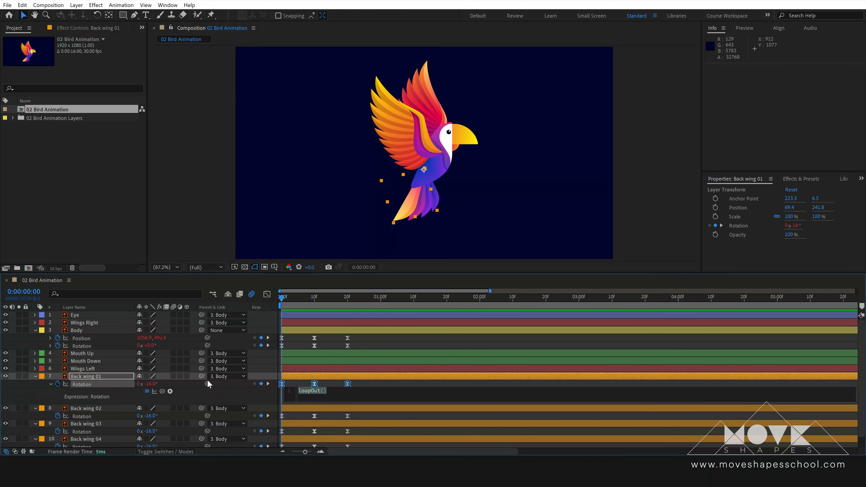
{"action": "left_click", "coordinate": [658, 203]}
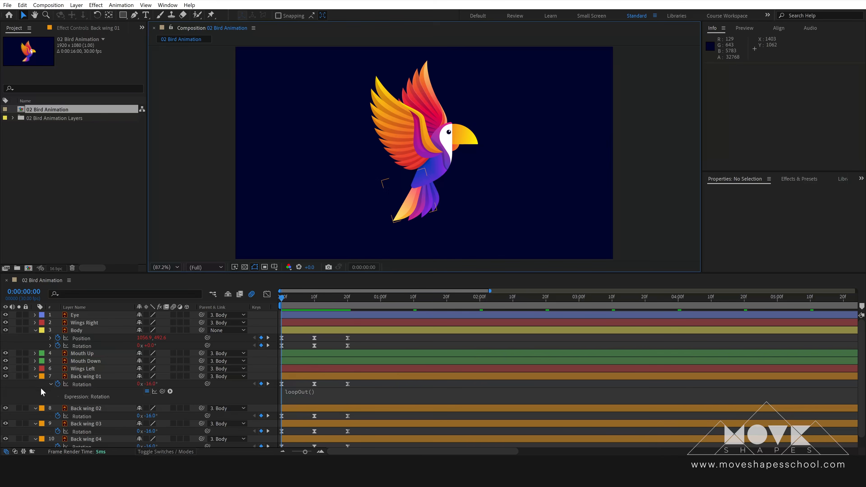
{"action": "left_click", "coordinate": [36, 376]}
{"action": "left_click", "coordinate": [35, 330]}
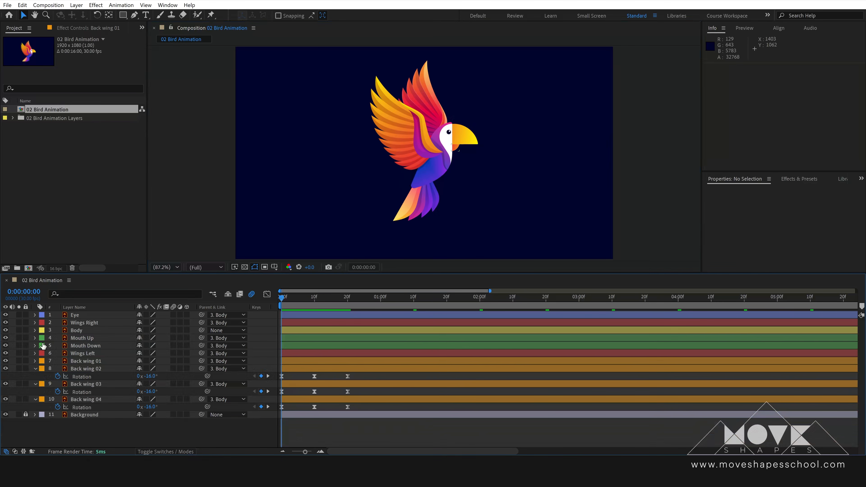
- Apply the copied loopOut() expression to Rotation on Back wing 02, Back wing 03 and Back wing 04
{"action": "left_click", "coordinate": [58, 375], "text": "alt"}
{"action": "key", "text": "ctrl+v"}
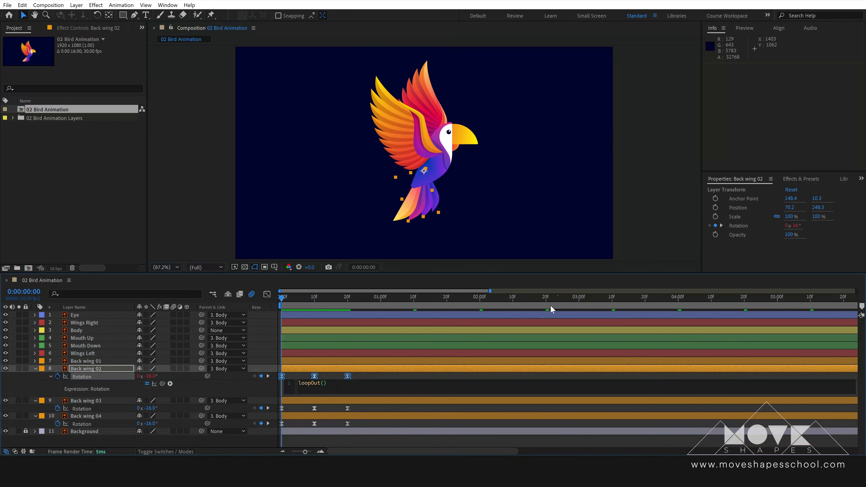
{"action": "left_click", "coordinate": [33, 387]}
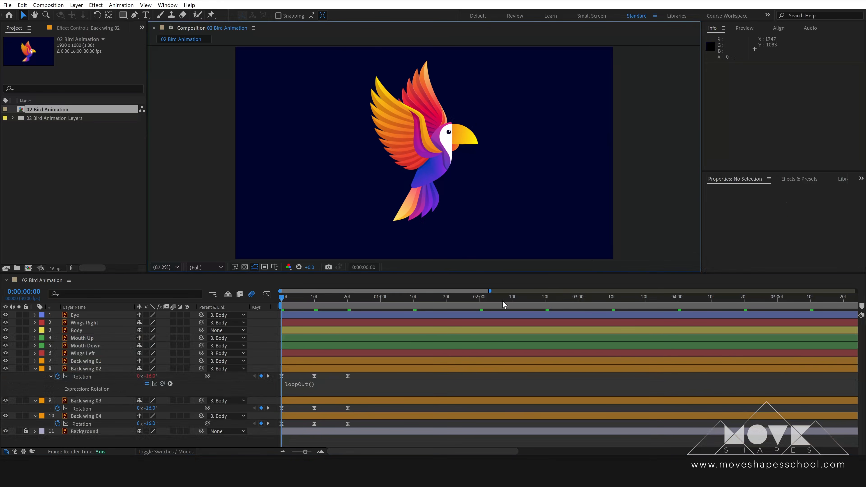
{"action": "left_click", "coordinate": [34, 369]}
{"action": "left_click", "coordinate": [57, 384], "text": "alt"}
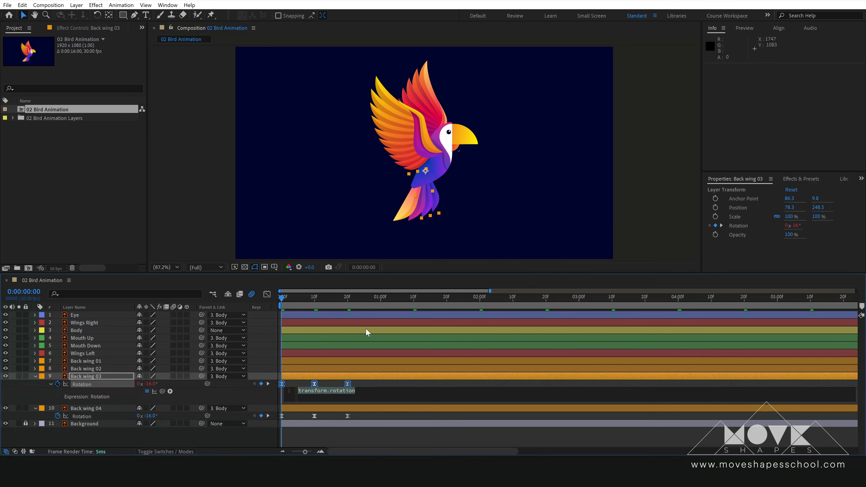
{"action": "key", "text": "ctrl+v"}
{"action": "left_click", "coordinate": [639, 233]}
{"action": "left_click", "coordinate": [35, 376]}
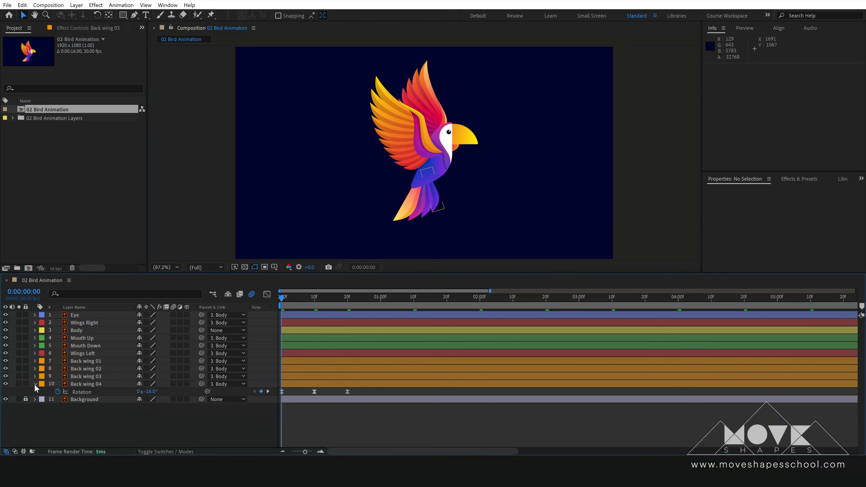
{"action": "left_click", "coordinate": [57, 392], "text": "alt"}
{"action": "key", "text": "ctrl+v"}
{"action": "left_click", "coordinate": [624, 219]}
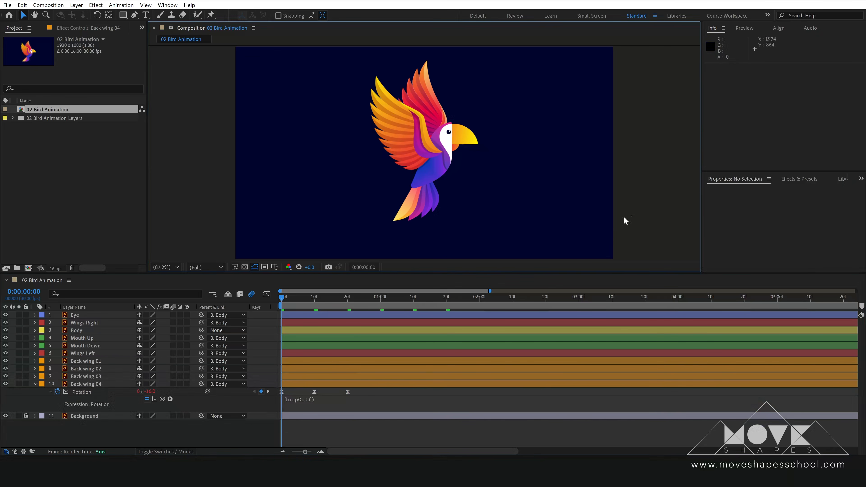
- Preview the looping tail feathers, collapse Back wing 04 and return to frame 0
{"action": "key", "text": "space"}
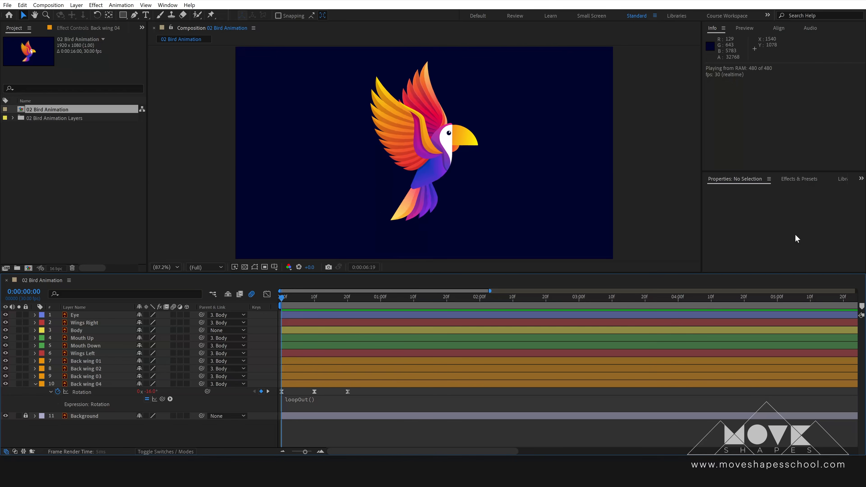
{"action": "left_click", "coordinate": [36, 384]}
{"action": "left_click_drag", "start_coordinate": [286, 303], "coordinate": [240, 337]}
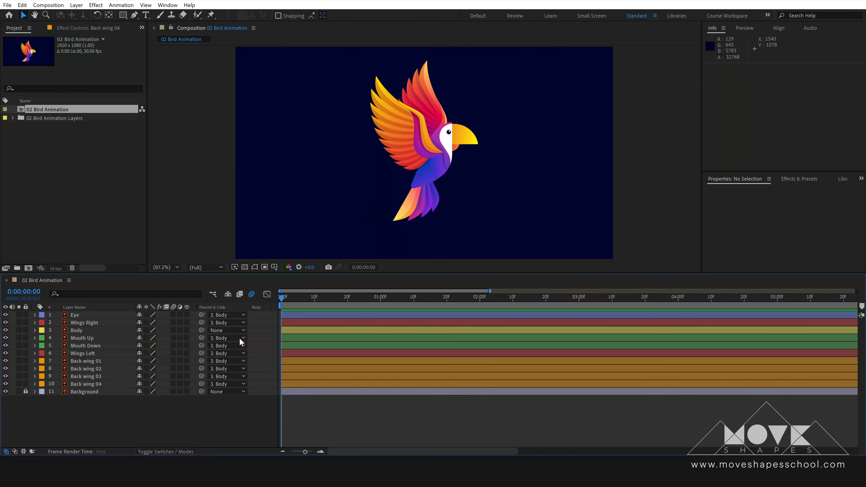
- Reveal the Back wing keyframes and stagger the layers, shifting Back wing 02, 03 and 04 earlier by 2, 4 and 6 frames
{"action": "left_click", "coordinate": [91, 362]}
{"action": "left_click", "coordinate": [90, 384], "text": "shift"}
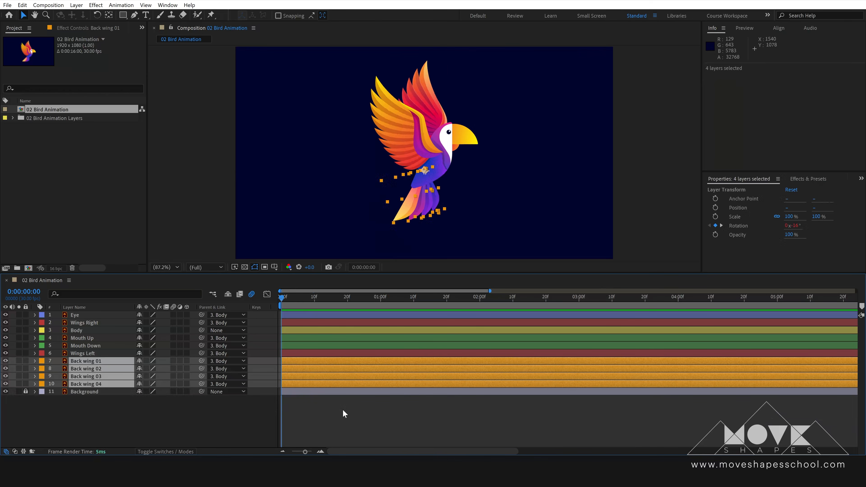
{"action": "key", "text": "u"}
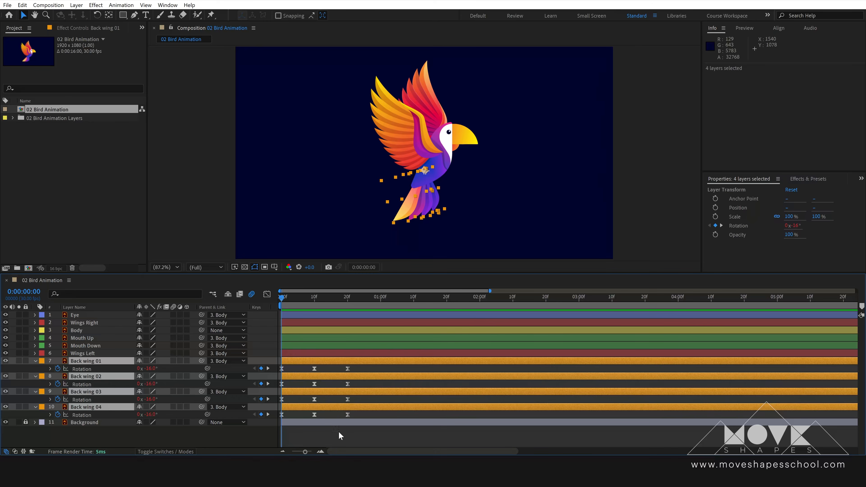
{"action": "left_click", "coordinate": [338, 431]}
{"action": "left_click_drag", "start_coordinate": [285, 297], "coordinate": [259, 328]}
{"action": "left_click_drag", "start_coordinate": [343, 407], "coordinate": [354, 377]}
{"action": "left_click", "coordinate": [348, 390], "text": "shift"}
{"action": "left_click", "coordinate": [356, 375], "text": "shift"}
{"action": "left_click", "coordinate": [353, 367]}
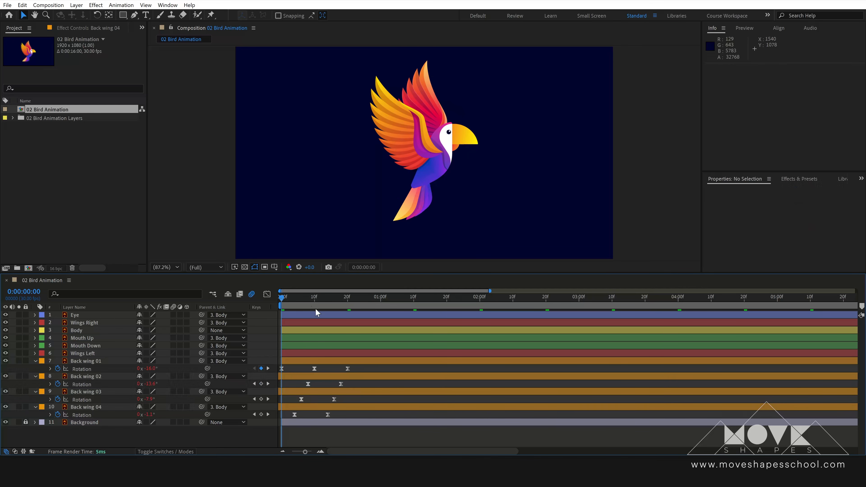
- Examine the staggered tail feather motion up close in a preview, ending with the whole bird in view
{"action": "key", "text": "space"}
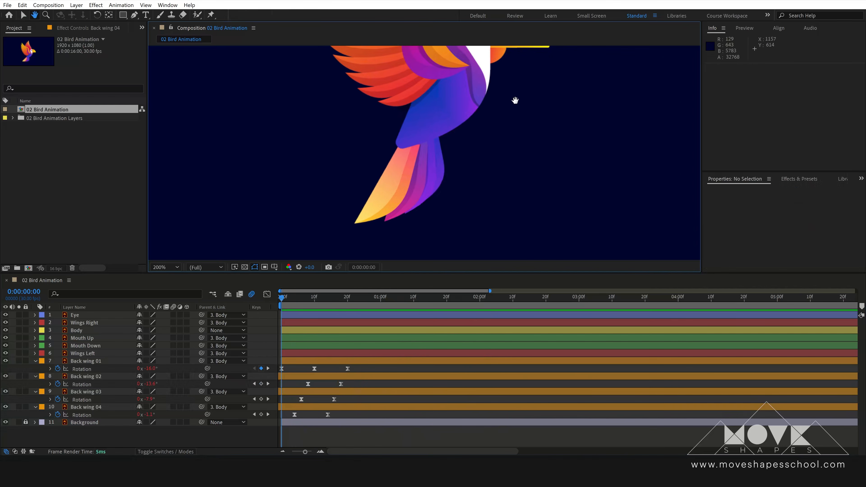
{"action": "left_click_drag", "start_coordinate": [515, 99], "coordinate": [515, 105]}
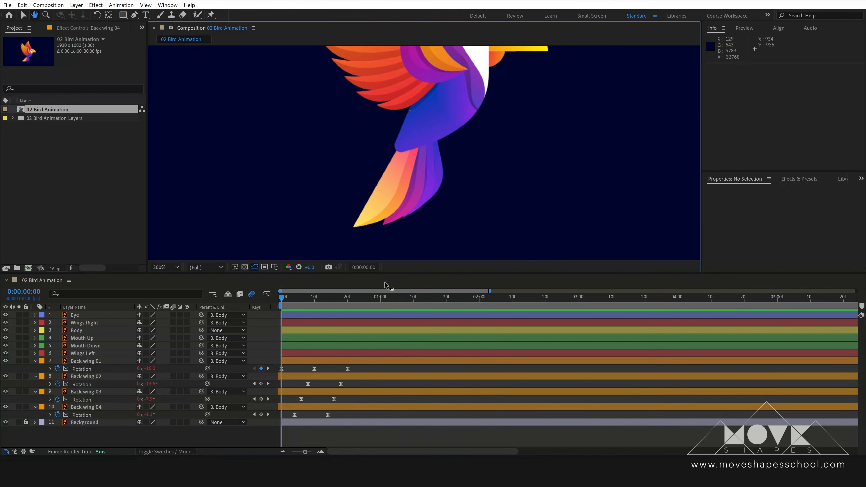
{"action": "key", "text": "v"}
{"action": "left_click", "coordinate": [256, 314]}
{"action": "key", "text": "space"}
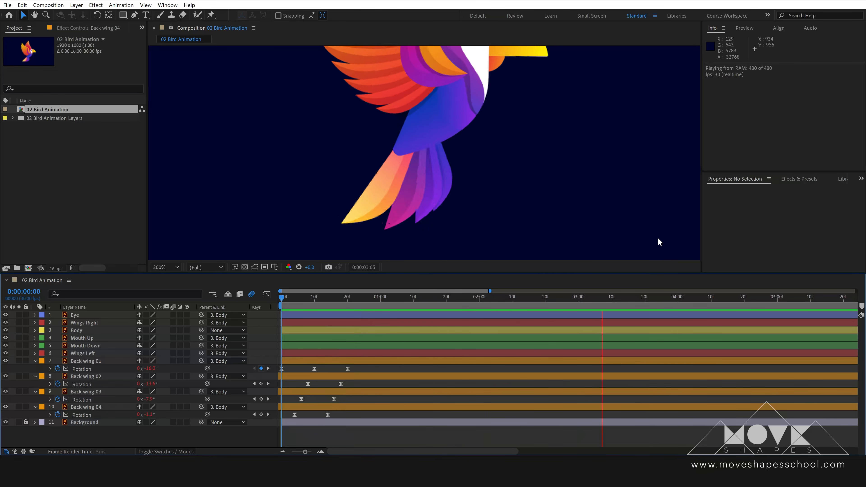
{"action": "key", "text": "space"}
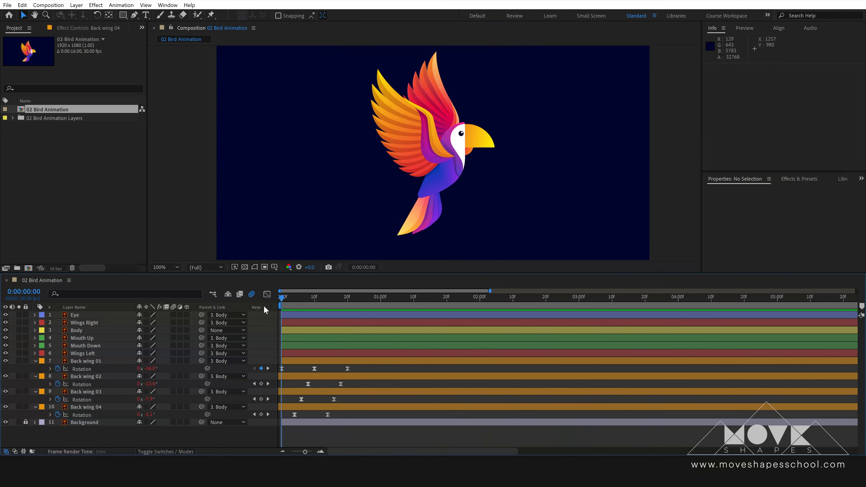
- Tighten the stagger to one frame between successive Back wing layers, keeping Back wing 04 in place, and preview the motion
{"action": "left_click_drag", "start_coordinate": [344, 392], "coordinate": [343, 362]}
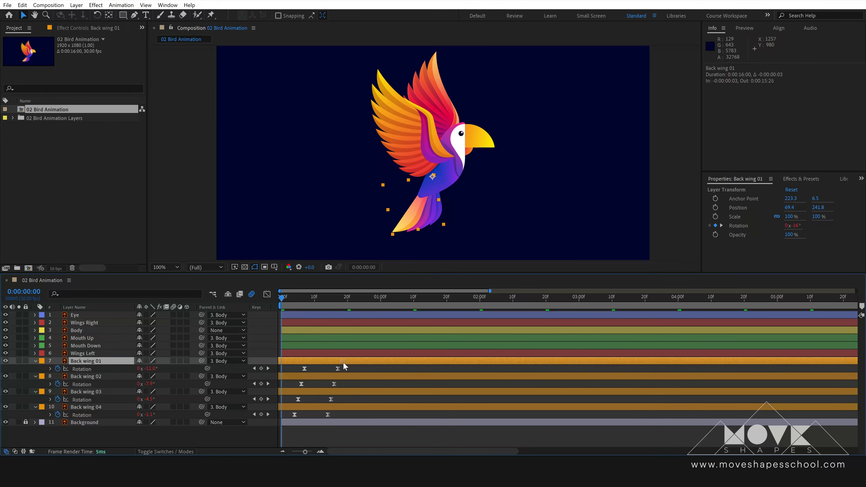
{"action": "key", "text": "space"}
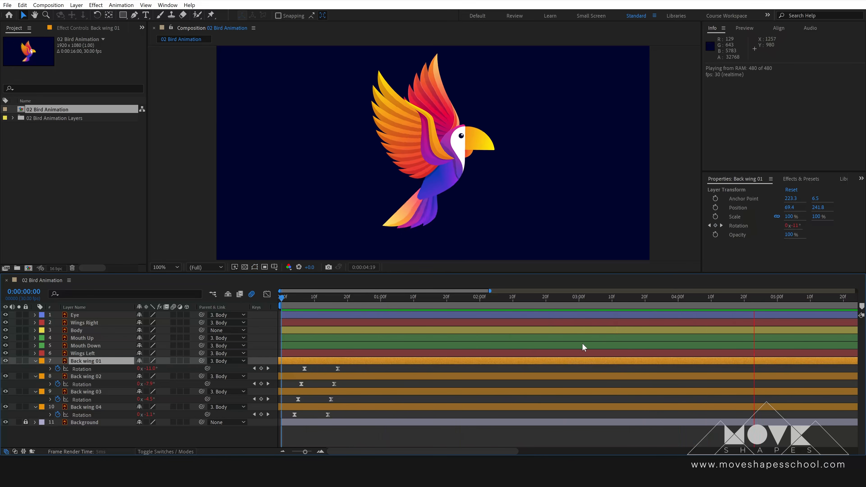
{"action": "left_click", "coordinate": [327, 361]}
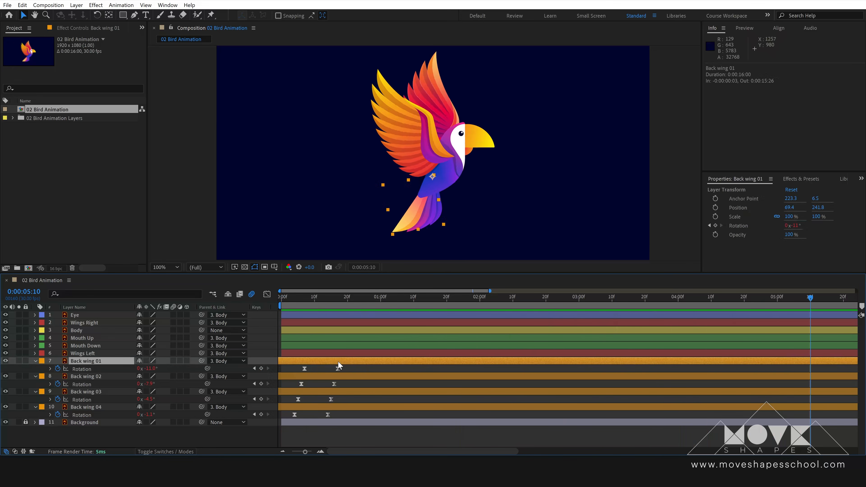
- Shift the Back wing 01 layer two frames later and the Back wing 02 layer one frame later
{"action": "left_click_drag", "start_coordinate": [337, 361], "coordinate": [347, 377]}
{"action": "left_click", "coordinate": [343, 377], "text": "shift"}
{"action": "left_click", "coordinate": [349, 381]}
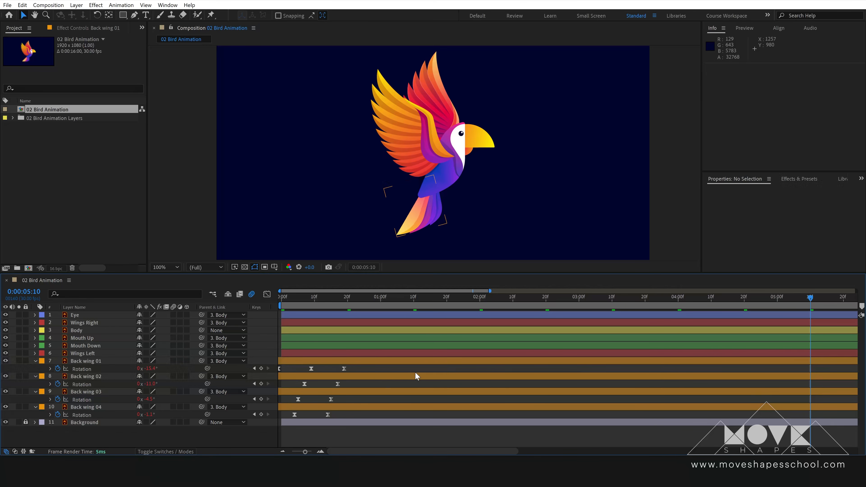
- Preview the looping tail with the adjusted feather offsets and return to the start of the timeline
{"action": "key", "text": "space"}
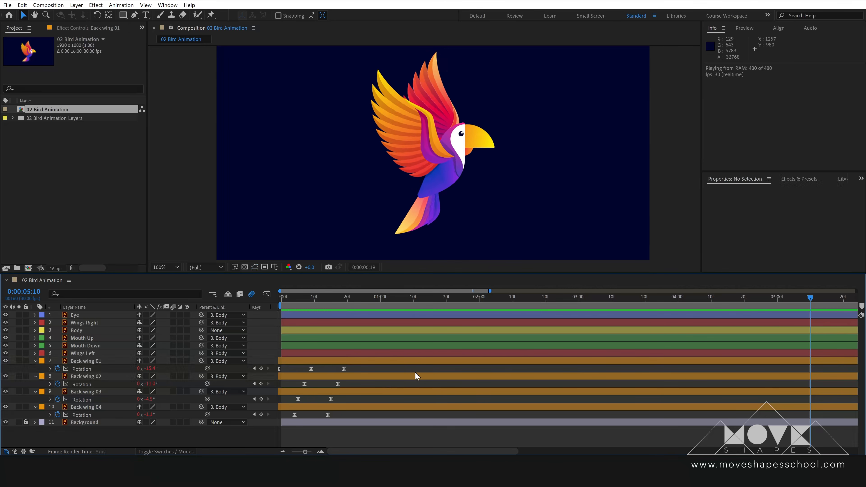
{"action": "left_click", "coordinate": [339, 360]}
{"action": "key", "text": "space"}
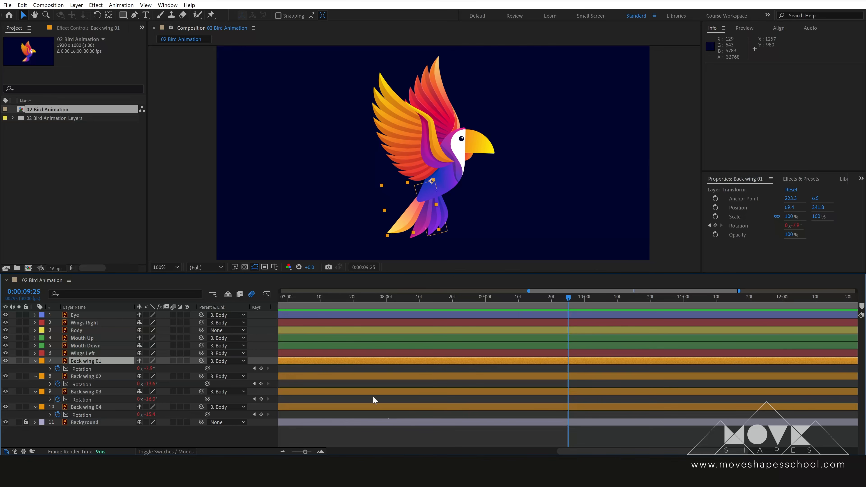
{"action": "left_click_drag", "start_coordinate": [561, 452], "coordinate": [324, 454]}
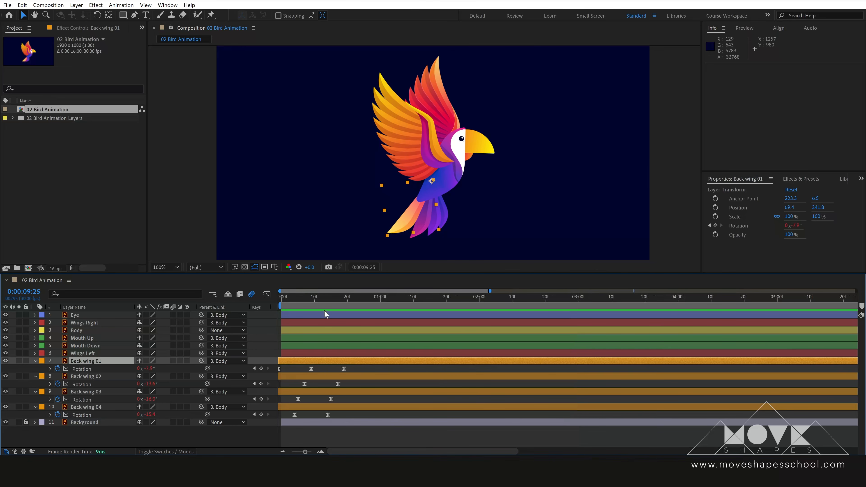
{"action": "left_click", "coordinate": [330, 300]}
{"action": "left_click_drag", "start_coordinate": [330, 299], "coordinate": [342, 300]}
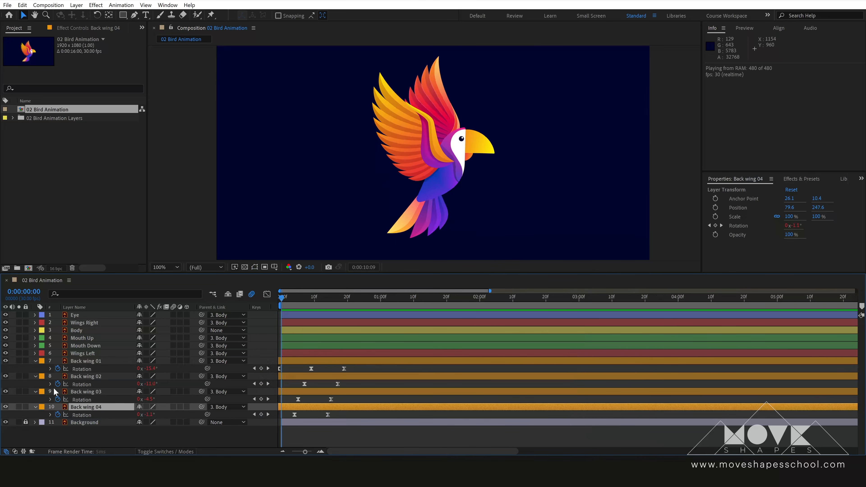
- Collapse the properties of all four Back wing layers and clear the layer selection
{"action": "left_click", "coordinate": [34, 361]}
{"action": "left_click", "coordinate": [34, 369]}
{"action": "left_click", "coordinate": [34, 377]}
{"action": "left_click", "coordinate": [34, 384]}
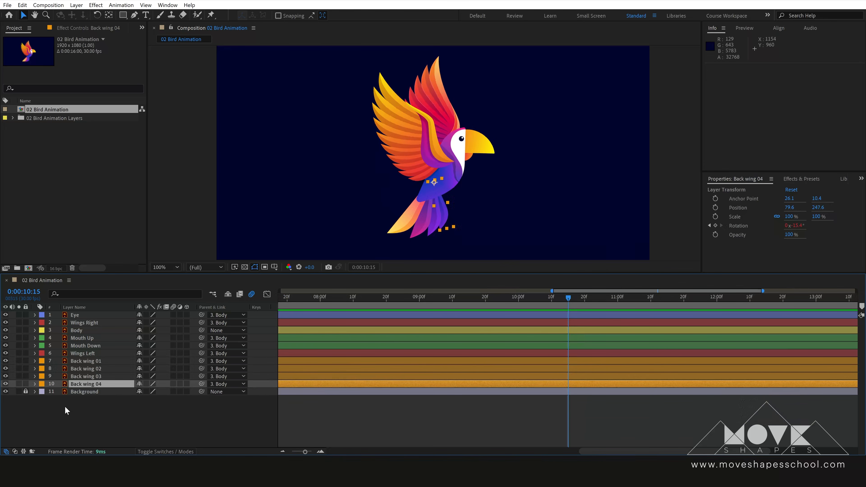
{"action": "left_click", "coordinate": [66, 407]}
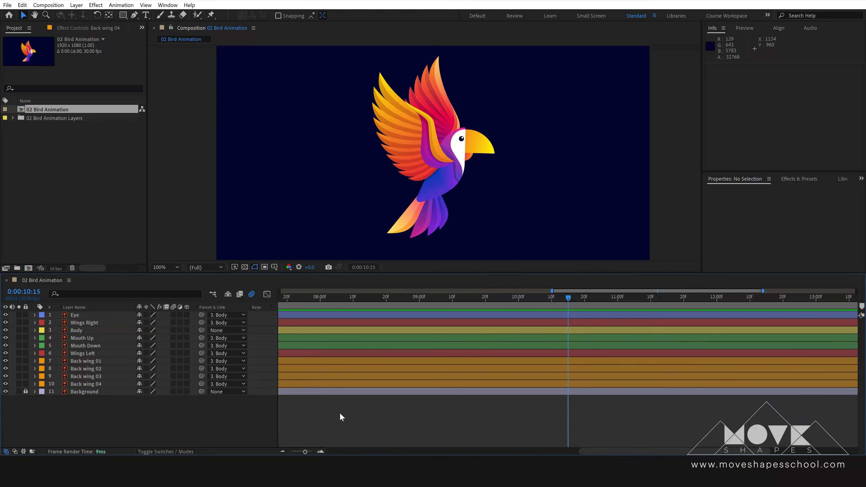
- Show the Scale property of the Wings Right and Wings Left layers with the playhead at 0:00:00:00
{"action": "left_click", "coordinate": [81, 324]}
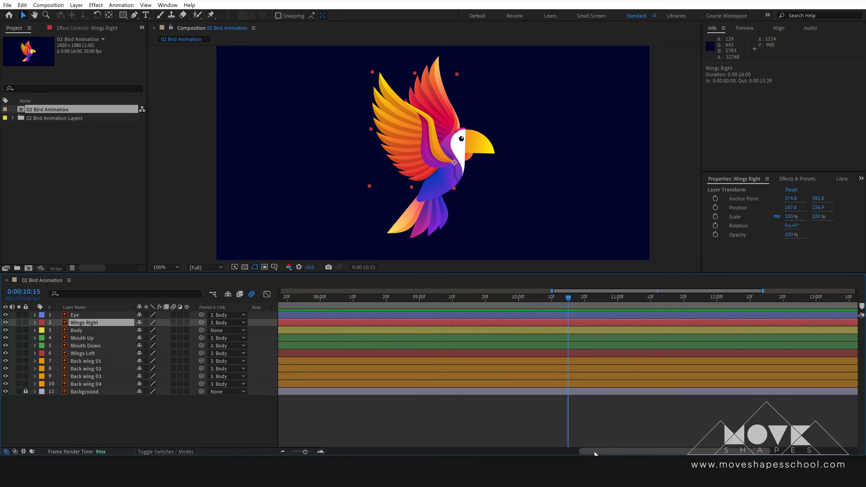
{"action": "left_click_drag", "start_coordinate": [594, 452], "coordinate": [324, 440]}
{"action": "left_click_drag", "start_coordinate": [303, 297], "coordinate": [238, 317]}
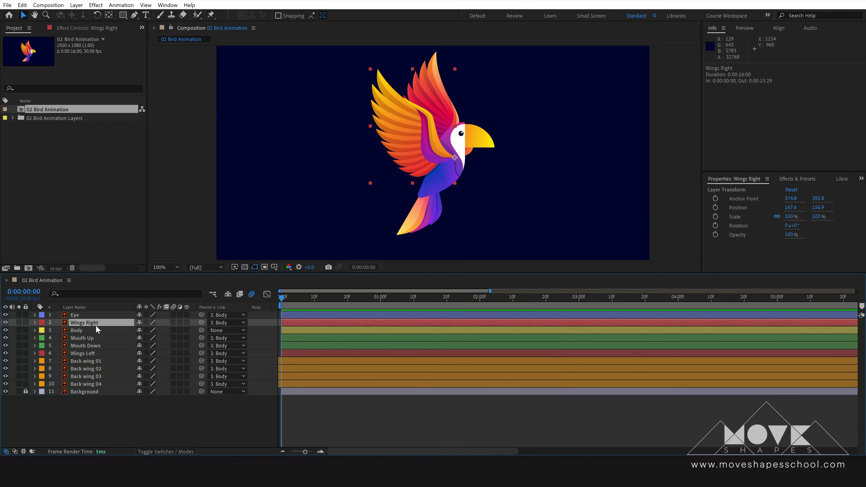
{"action": "left_click", "coordinate": [85, 354], "text": "ctrl"}
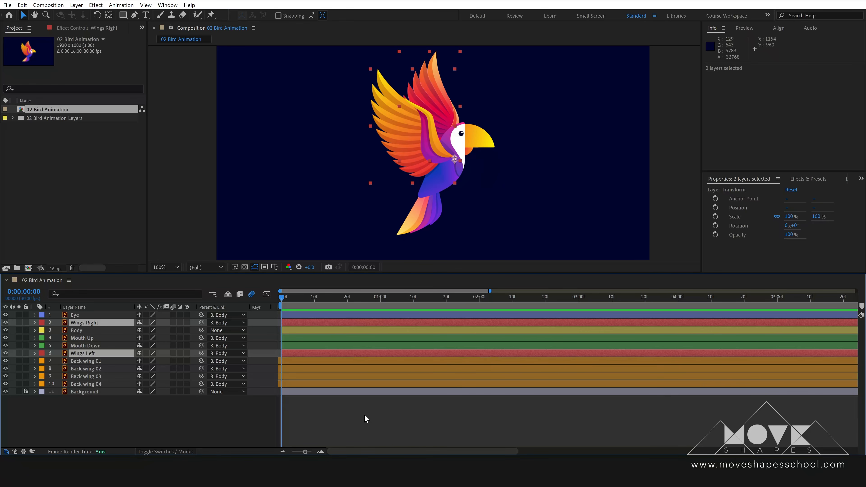
{"action": "key", "text": "s"}
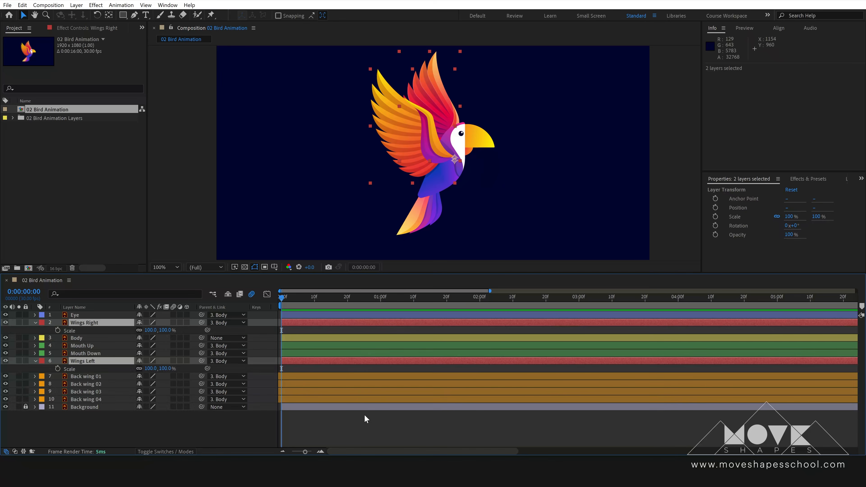
{"action": "left_click", "coordinate": [342, 419]}
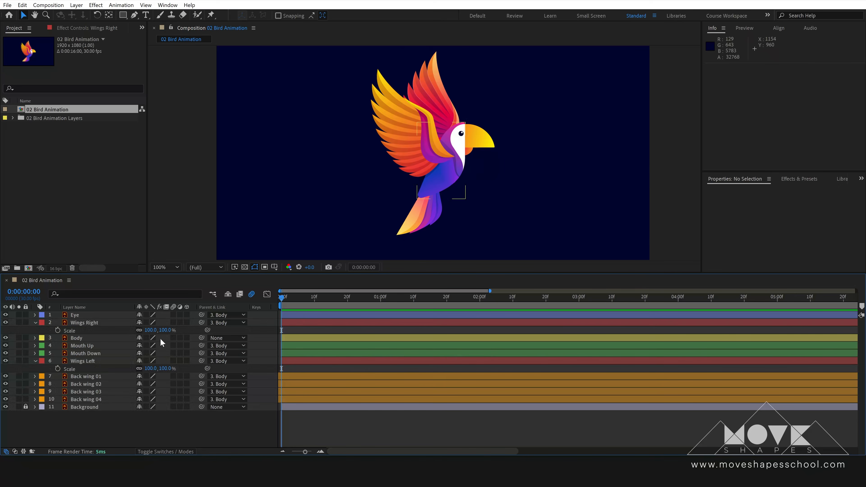
- Unlink the Scale proportions on both the Wings Right and Wings Left layers
{"action": "left_click_drag", "start_coordinate": [166, 330], "coordinate": [140, 339]}
{"action": "key", "text": "ctrl+z"}
{"action": "left_click", "coordinate": [139, 331]}
{"action": "left_click", "coordinate": [139, 369]}
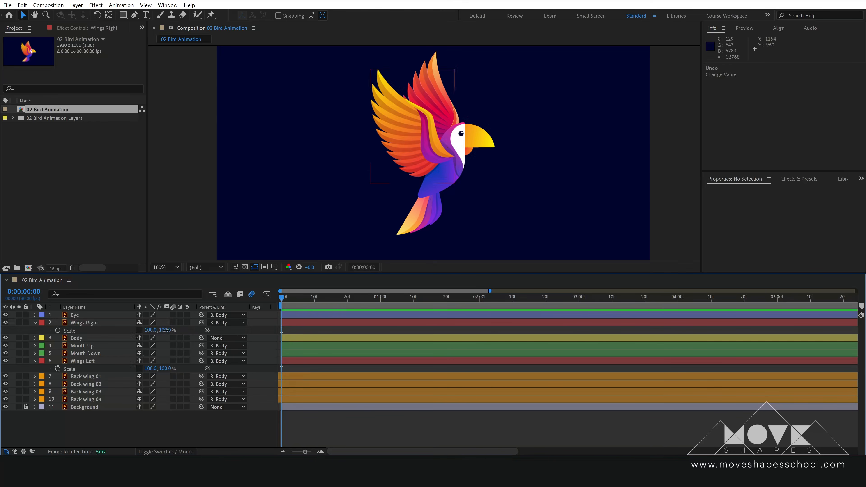
- Add starting Scale keyframes at 0:00:00:00 on the Wings Right and Wings Left layers
{"action": "mouse_move", "coordinate": [165, 330]}
{"action": "left_mouse_down"}
{"action": "mouse_move", "coordinate": [122, 351]}
{"action": "mouse_move", "coordinate": [112, 373]}
{"action": "mouse_move", "coordinate": [174, 323]}
{"action": "left_mouse_up"}
{"action": "key", "text": "ctrl+z"}
{"action": "left_click", "coordinate": [58, 330]}
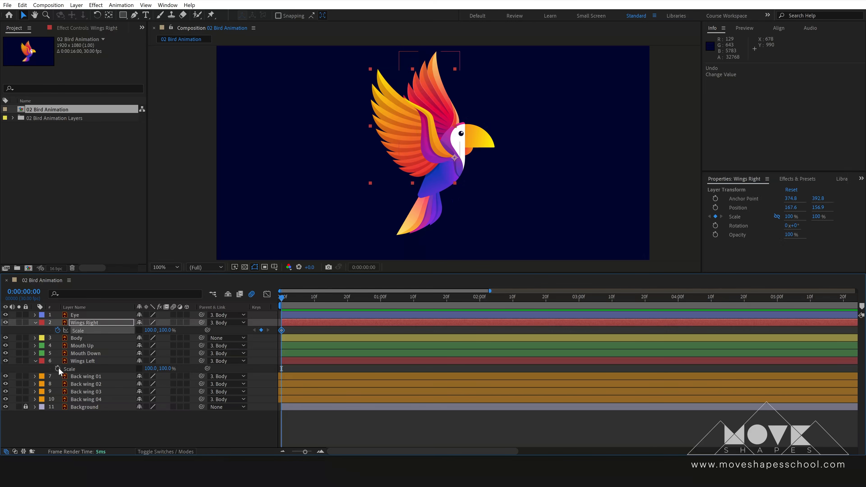
{"action": "left_click", "coordinate": [58, 369]}
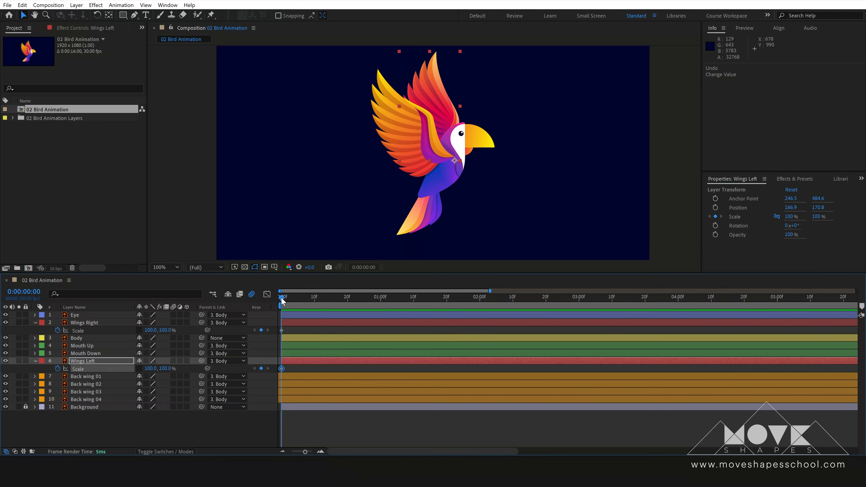
- Keyframe the vertical scale of both wing layers to -100% at 0:00:00:10 and scrub through the flap
{"action": "left_click_drag", "start_coordinate": [281, 297], "coordinate": [313, 305]}
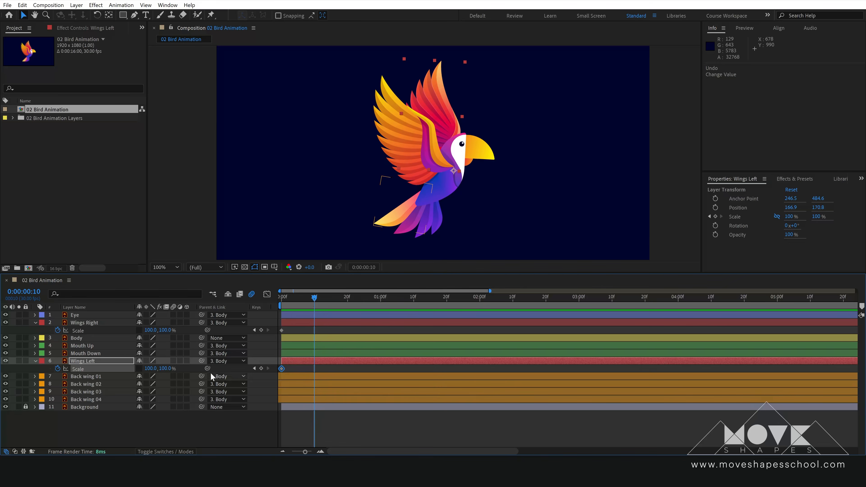
{"action": "left_click_drag", "start_coordinate": [167, 330], "coordinate": [164, 334]}
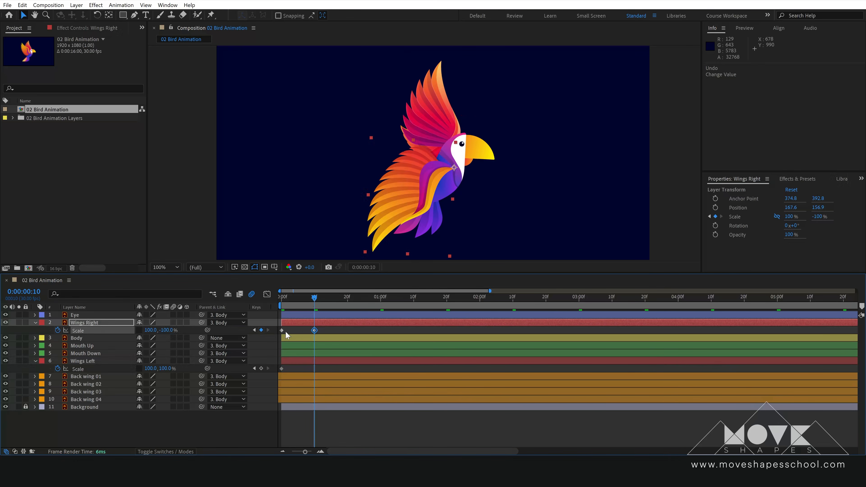
{"action": "mouse_move", "coordinate": [314, 304]}
{"action": "left_mouse_down"}
{"action": "mouse_move", "coordinate": [296, 302]}
{"action": "mouse_move", "coordinate": [311, 305]}
{"action": "mouse_move", "coordinate": [298, 314]}
{"action": "mouse_move", "coordinate": [316, 314]}
{"action": "left_mouse_up"}
{"action": "left_click", "coordinate": [166, 369]}
{"action": "type", "text": "-100"}
{"action": "key", "text": "Return"}
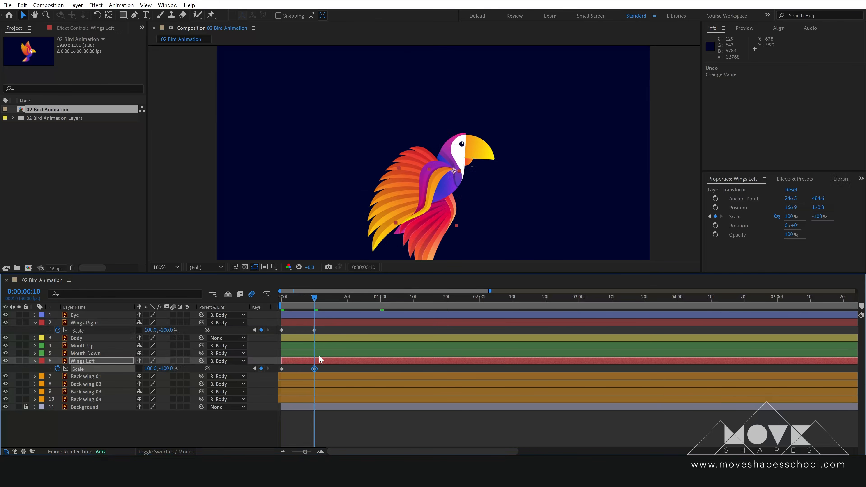
{"action": "left_click_drag", "start_coordinate": [326, 308], "coordinate": [306, 307]}
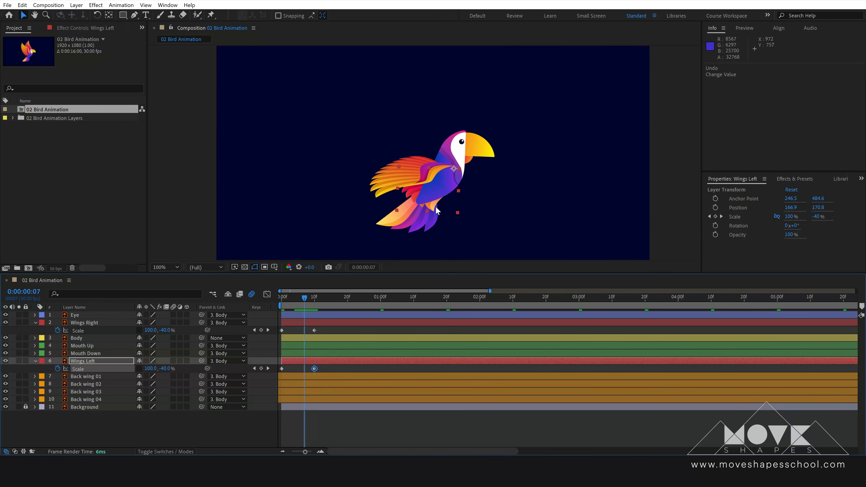
- Move the Wings Left layer below Back wing 04, just above Background, and show its keyframes
{"action": "left_click", "coordinate": [82, 360]}
{"action": "key", "text": "ctrl+Down"}
{"action": "key", "text": "ctrl+Down"}
{"action": "key", "text": "ctrl+Down"}
{"action": "key", "text": "ctrl+Down"}
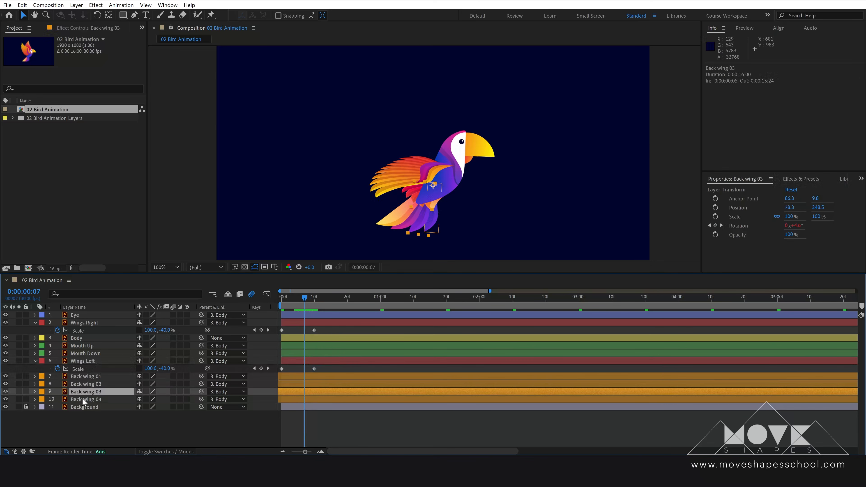
{"action": "left_click", "coordinate": [97, 361]}
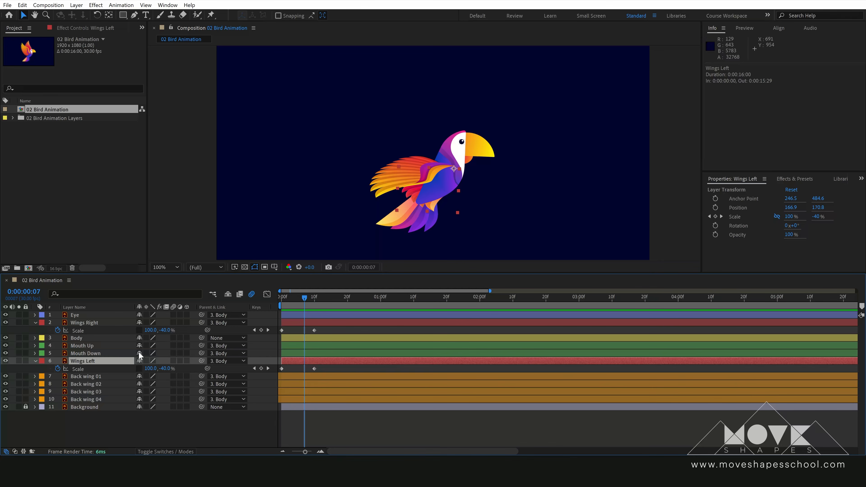
{"action": "left_click_drag", "start_coordinate": [82, 363], "coordinate": [77, 404]}
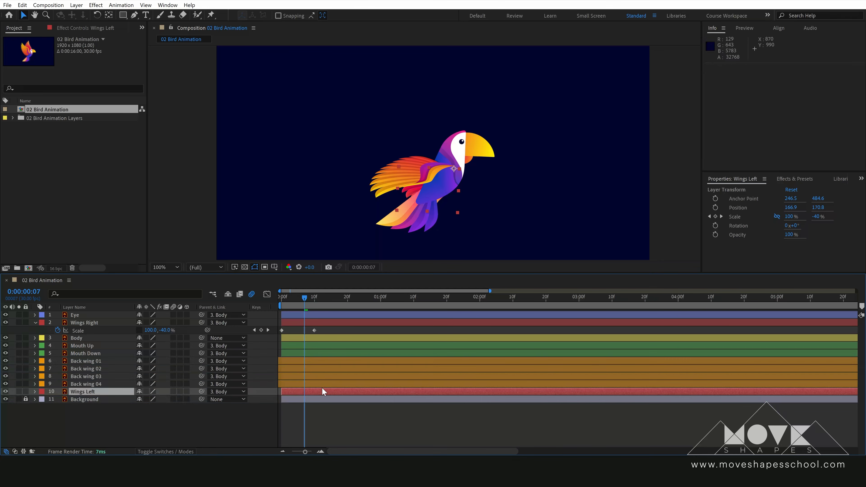
{"action": "key", "text": "u"}
- Keyframe the vertical scale of Wings Right and Wings Left to 100% at 0:00:00:20
{"action": "left_click_drag", "start_coordinate": [328, 302], "coordinate": [347, 302]}
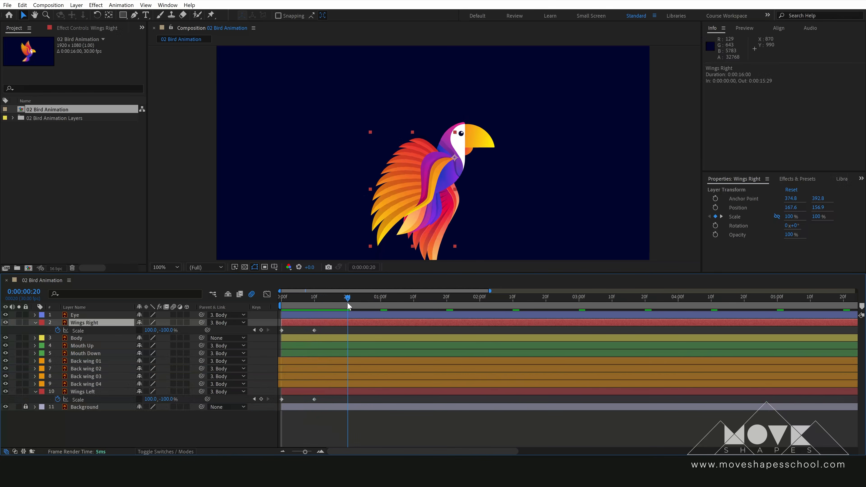
{"action": "left_click", "coordinate": [281, 331]}
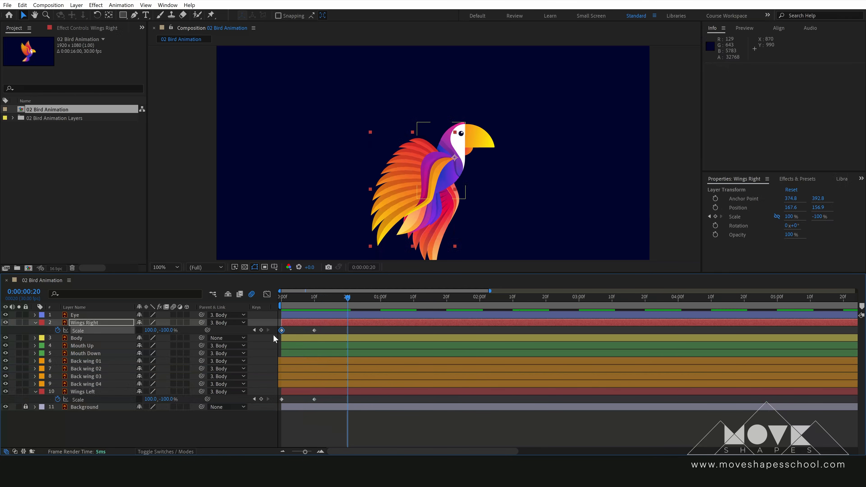
{"action": "left_click", "coordinate": [171, 330]}
{"action": "type", "text": "100"}
{"action": "key", "text": "Return"}
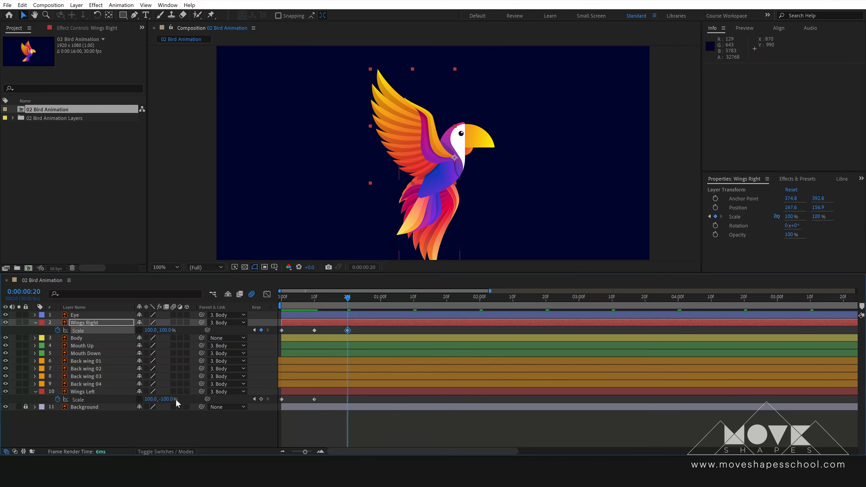
{"action": "left_click", "coordinate": [169, 400]}
{"action": "type", "text": "100"}
{"action": "key", "text": "Return"}
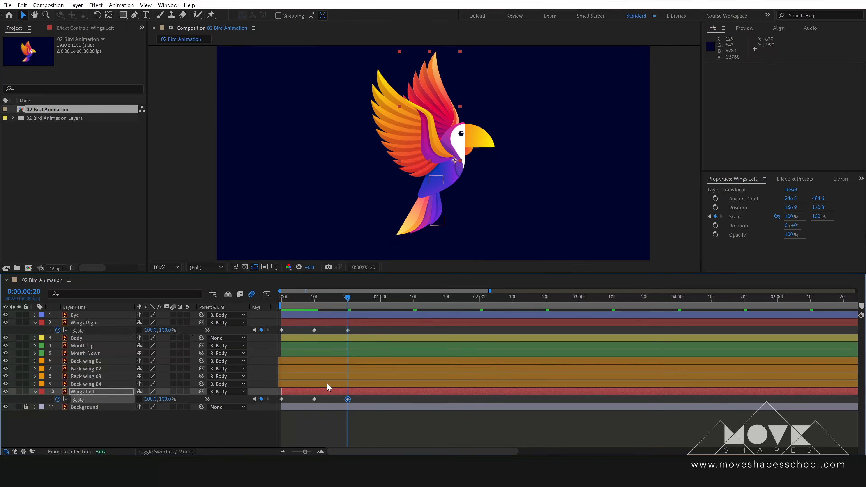
- Preview the wing flap from the start of the timeline and clear the layer selection
{"action": "left_click_drag", "start_coordinate": [328, 295], "coordinate": [275, 308]}
{"action": "key", "text": "space"}
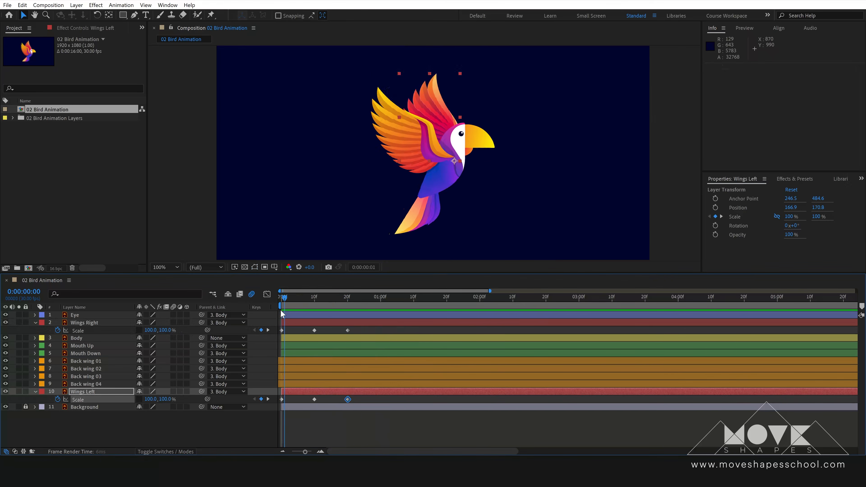
{"action": "key", "text": "space"}
{"action": "left_click", "coordinate": [289, 331]}
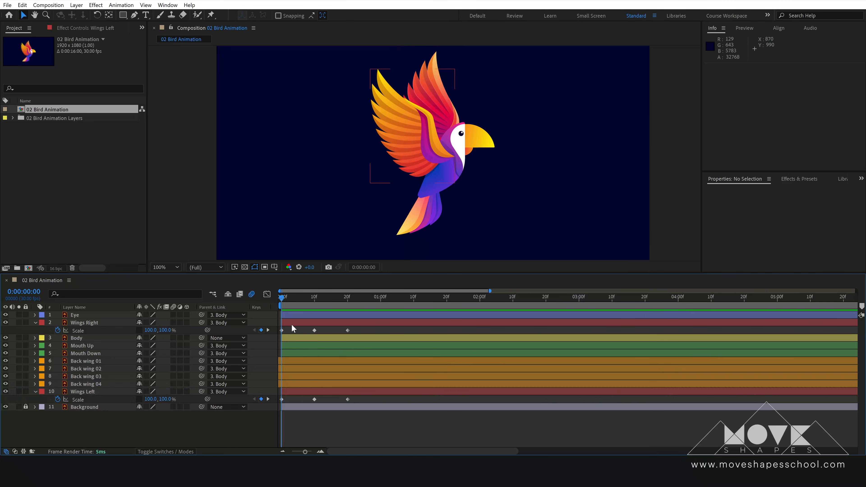
- Add starting Rotation keyframes at 0:00:00:00 on both wing layers and show Scale alongside Rotation
{"action": "left_click", "coordinate": [291, 324]}
{"action": "left_click", "coordinate": [298, 393], "text": "ctrl"}
{"action": "key", "text": "r"}
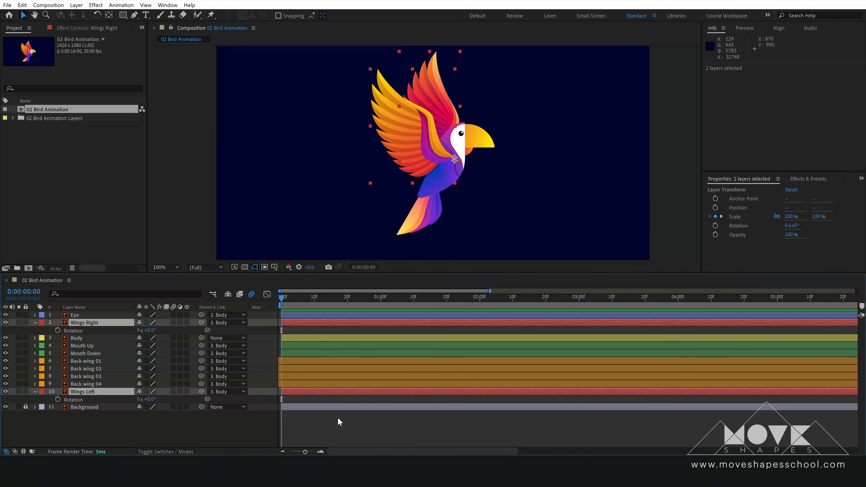
{"action": "left_click", "coordinate": [58, 330]}
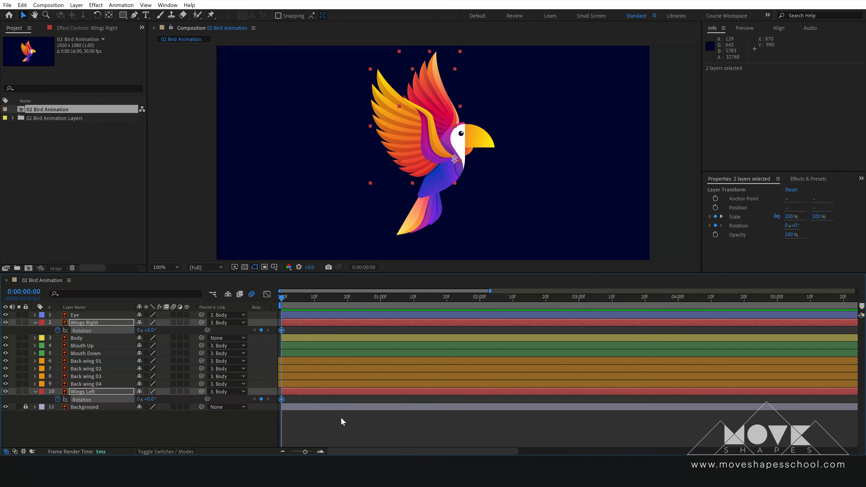
{"action": "key", "text": "shift+s"}
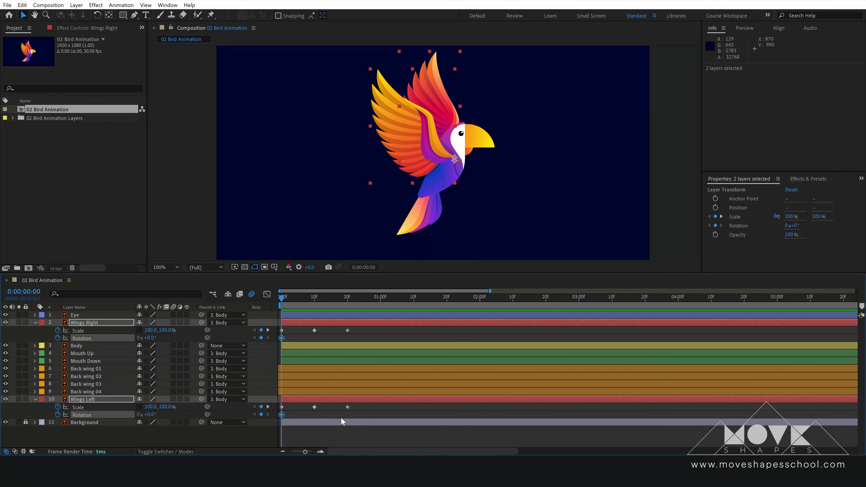
{"action": "left_click", "coordinate": [309, 337]}
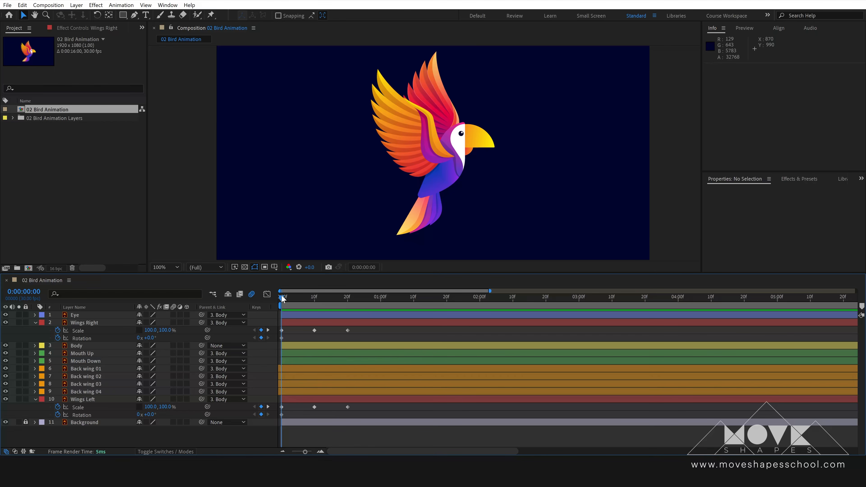
- Keyframe Rotation at 0:00:00:10 to -57° on Wings Right and -43° on Wings Left
{"action": "left_click_drag", "start_coordinate": [281, 299], "coordinate": [314, 300]}
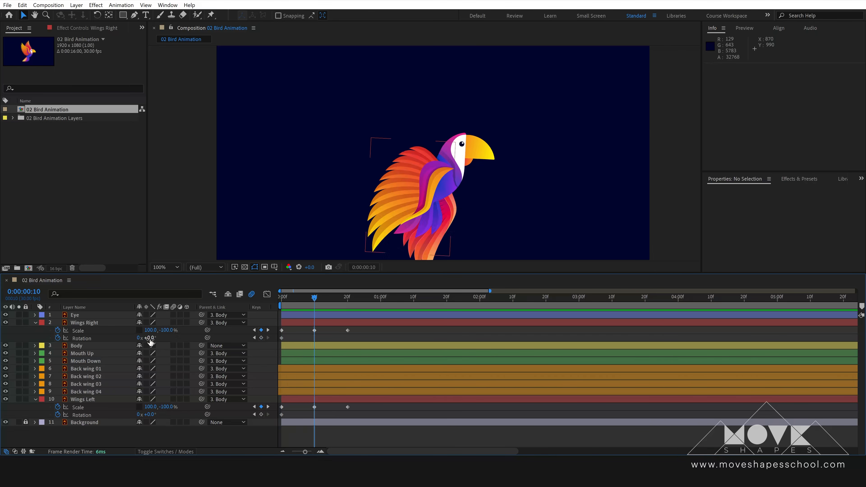
{"action": "left_click_drag", "start_coordinate": [153, 341], "coordinate": [134, 346]}
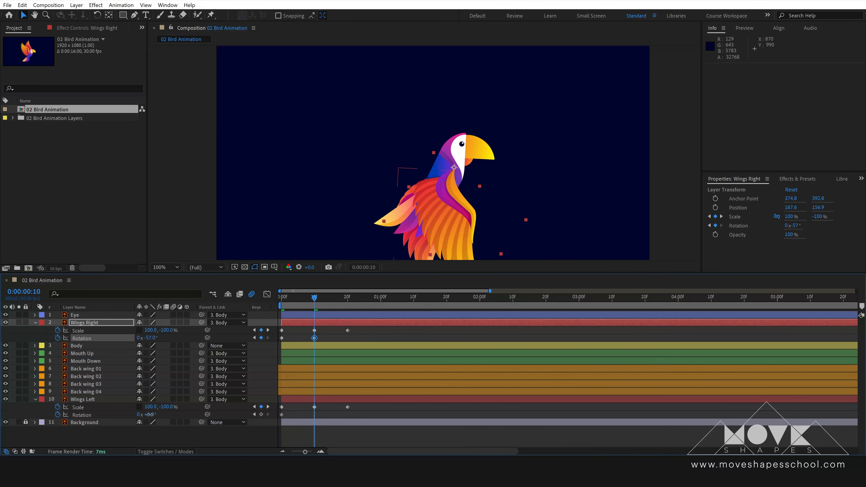
{"action": "left_click_drag", "start_coordinate": [149, 414], "coordinate": [131, 415]}
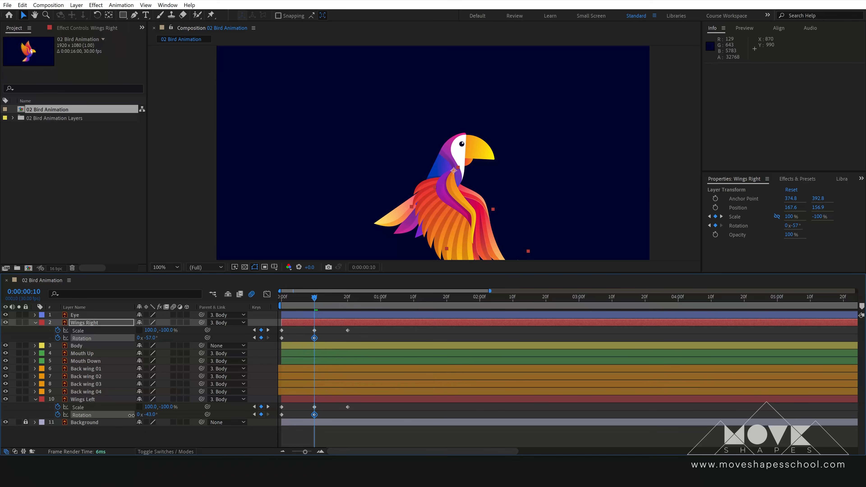
{"action": "left_click_drag", "start_coordinate": [545, 230], "coordinate": [537, 215]}
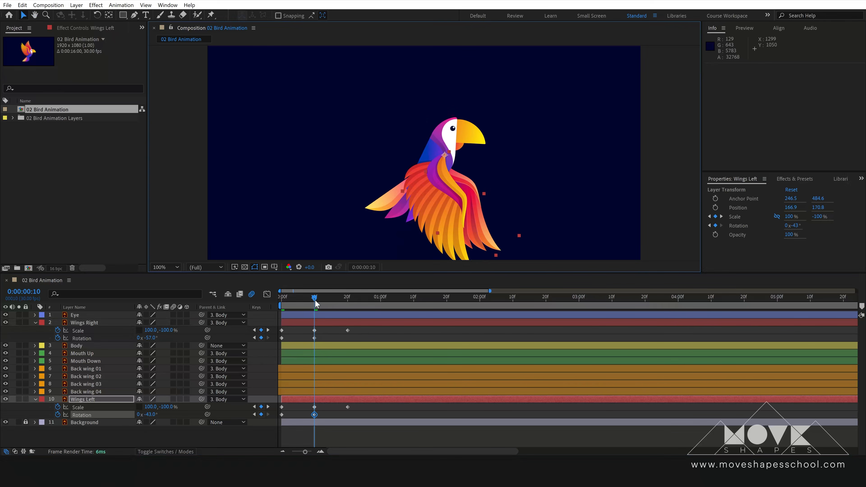
- Copy the first Rotation keyframe of each wing layer to 0:00:00:20 and clear the selection
{"action": "left_click_drag", "start_coordinate": [314, 300], "coordinate": [346, 312]}
{"action": "left_click", "coordinate": [282, 338]}
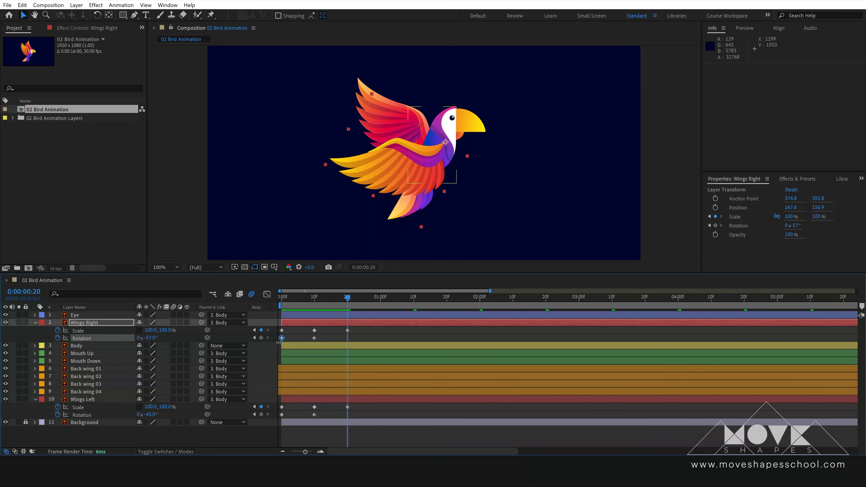
{"action": "key", "text": "ctrl+c"}
{"action": "key", "text": "ctrl+v"}
{"action": "left_click", "coordinate": [282, 414]}
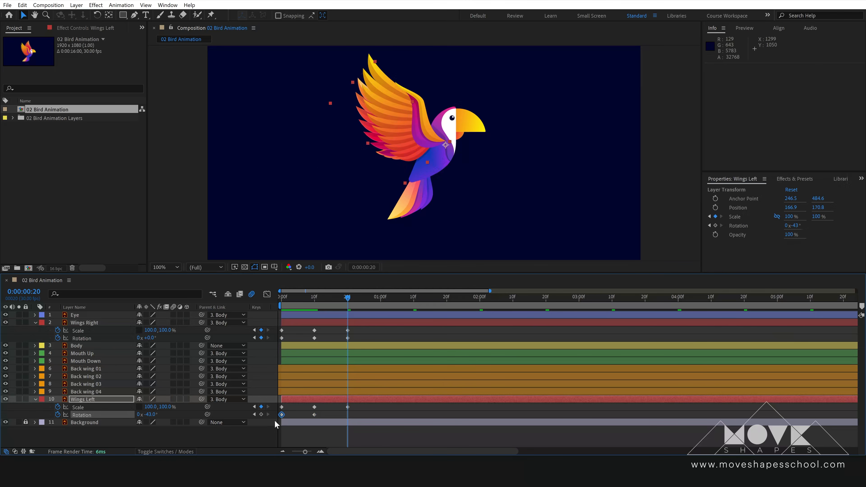
{"action": "key", "text": "ctrl+c"}
{"action": "key", "text": "ctrl+v"}
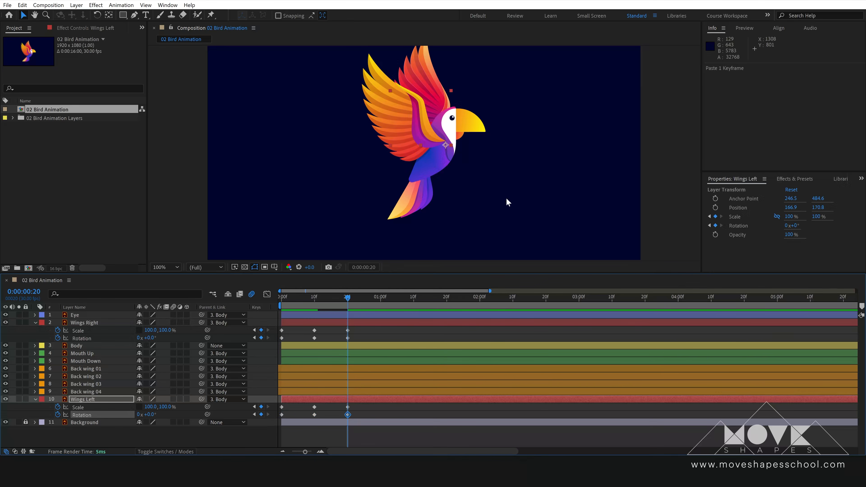
{"action": "left_click_drag", "start_coordinate": [571, 170], "coordinate": [570, 186]}
{"action": "left_click", "coordinate": [571, 185]}
- Add a loopOut() expression to both Scale and Rotation of Wings Right, and show only its keyframed properties
{"action": "left_click_drag", "start_coordinate": [347, 299], "coordinate": [281, 307]}
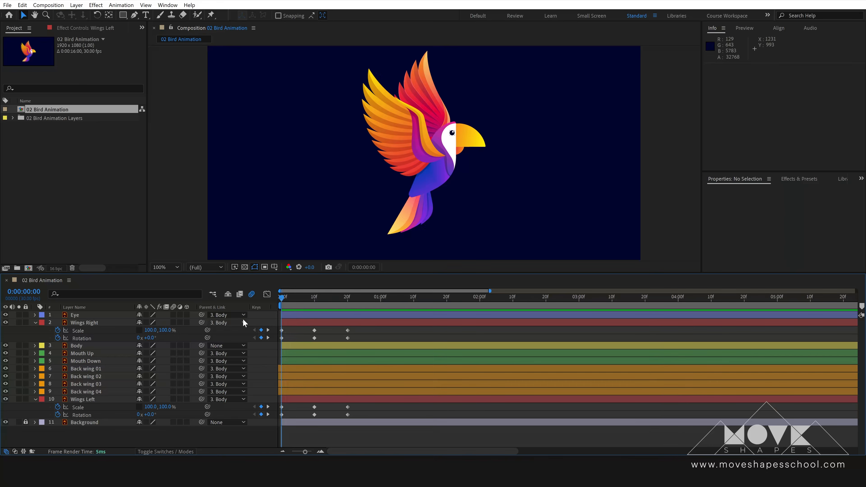
{"action": "left_click", "coordinate": [58, 330], "text": "alt"}
{"action": "type", "text": "loop"}
{"action": "key", "text": "Return"}
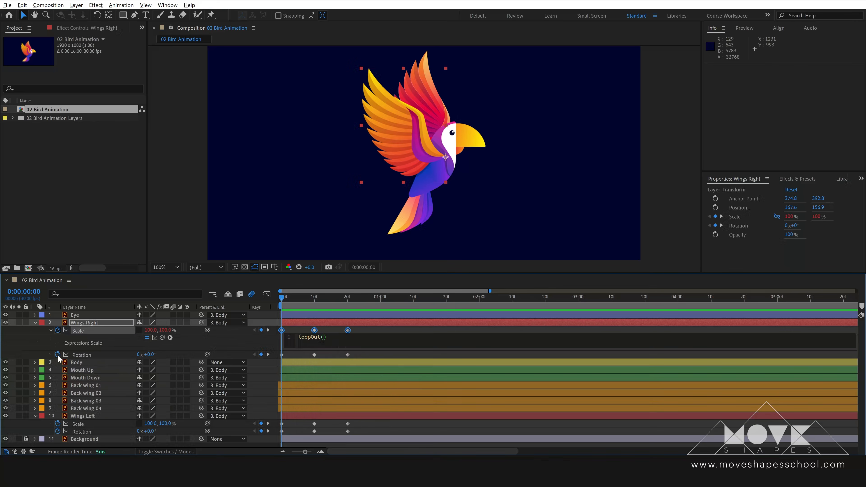
{"action": "left_click", "coordinate": [58, 355], "text": "alt"}
{"action": "type", "text": "loop"}
{"action": "key", "text": "Return"}
{"action": "left_click", "coordinate": [366, 331]}
{"action": "left_click", "coordinate": [363, 323]}
{"action": "key", "text": "u"}
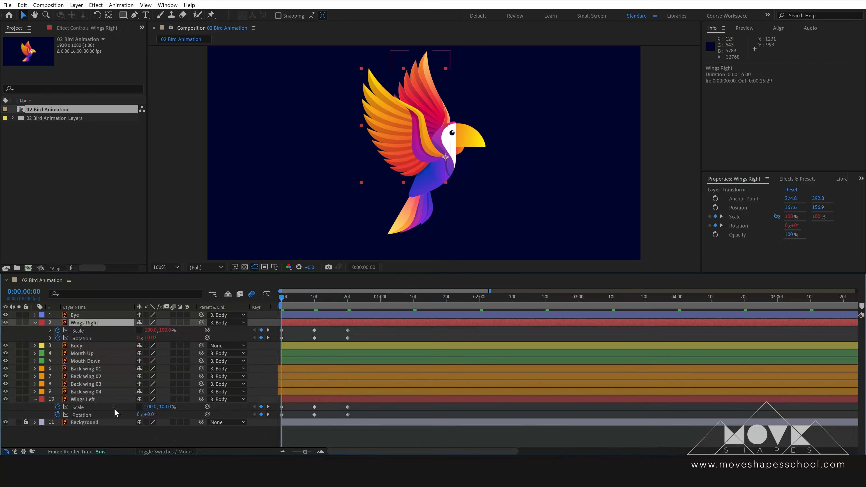
- Add a loopOut() expression to both Scale and Rotation of Wings Left, show only its keyframed properties and play the animation
{"action": "left_click", "coordinate": [57, 408], "text": "alt"}
{"action": "type", "text": "loop"}
{"action": "left_click", "coordinate": [316, 437]}
{"action": "left_click", "coordinate": [57, 432], "text": "alt"}
{"action": "type", "text": "loop"}
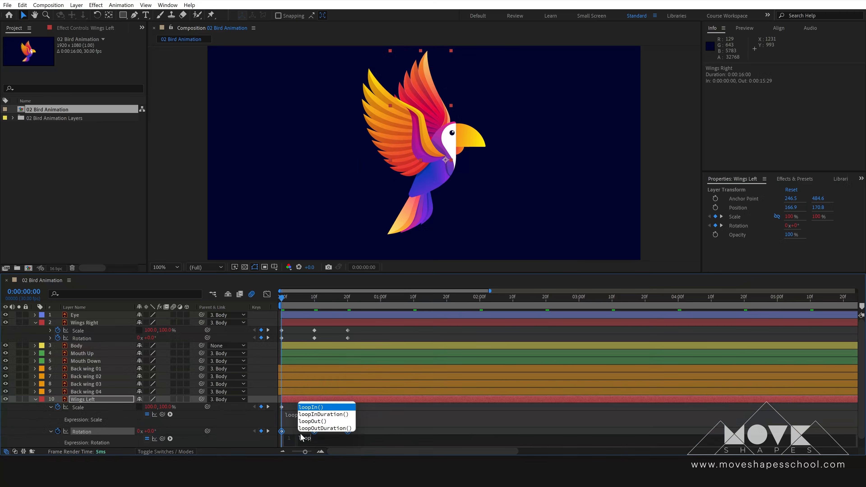
{"action": "left_click", "coordinate": [308, 422]}
{"action": "left_click", "coordinate": [377, 408]}
{"action": "left_click", "coordinate": [370, 400]}
{"action": "key", "text": "u"}
{"action": "key", "text": "u"}
{"action": "key", "text": "space"}
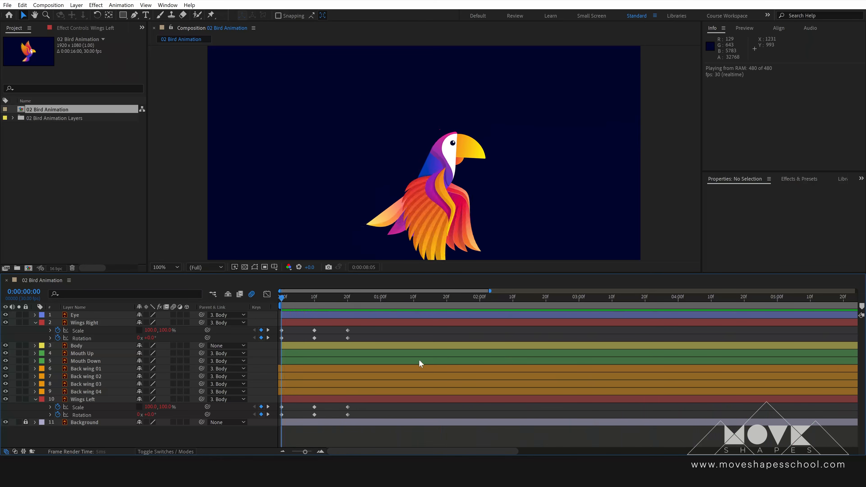
- Speed up the flap by moving both wings' middle Scale and Rotation keyframes to 0:00:00:05 and last ones to 0:00:00:10, then preview it
{"action": "left_click_drag", "start_coordinate": [310, 300], "coordinate": [281, 316]}
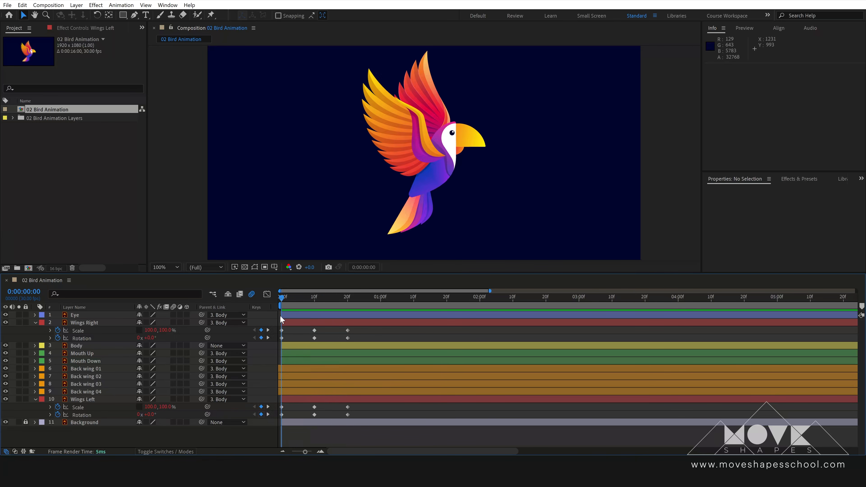
{"action": "left_click", "coordinate": [307, 298]}
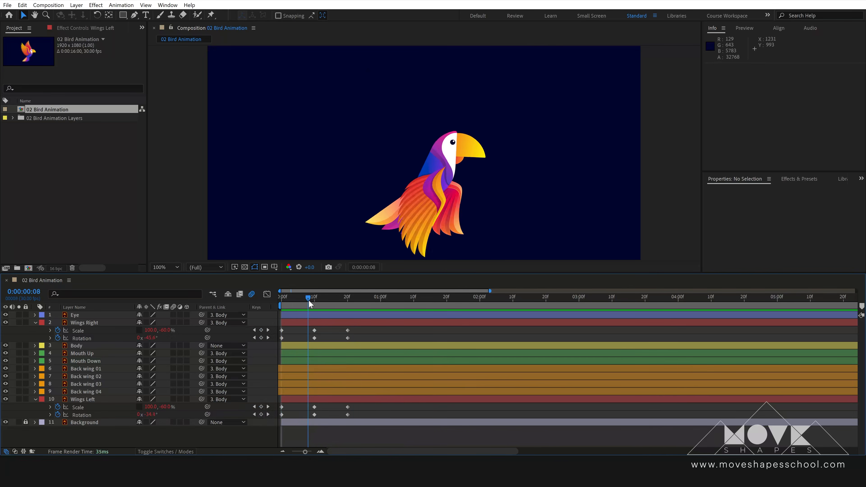
{"action": "left_click_drag", "start_coordinate": [309, 300], "coordinate": [276, 310]}
{"action": "key", "text": "equal"}
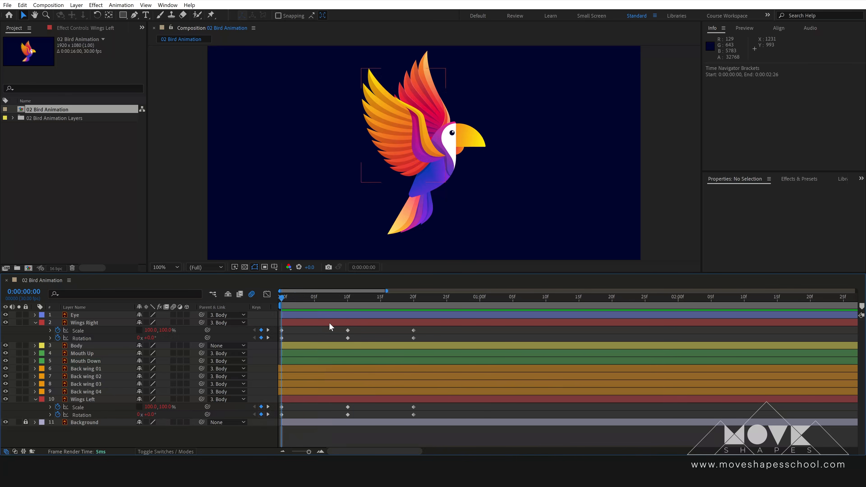
{"action": "left_click_drag", "start_coordinate": [341, 325], "coordinate": [373, 422]}
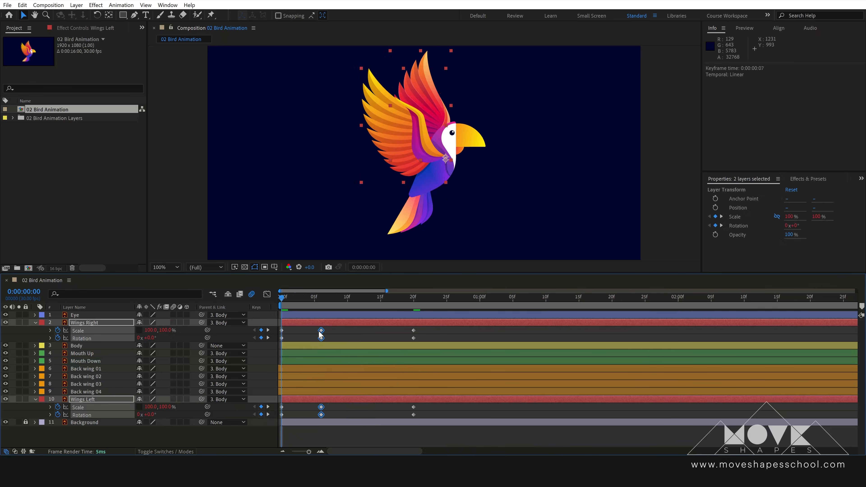
{"action": "left_click_drag", "start_coordinate": [348, 333], "coordinate": [315, 333]}
{"action": "left_click_drag", "start_coordinate": [393, 327], "coordinate": [348, 336]}
{"action": "key", "text": "space"}
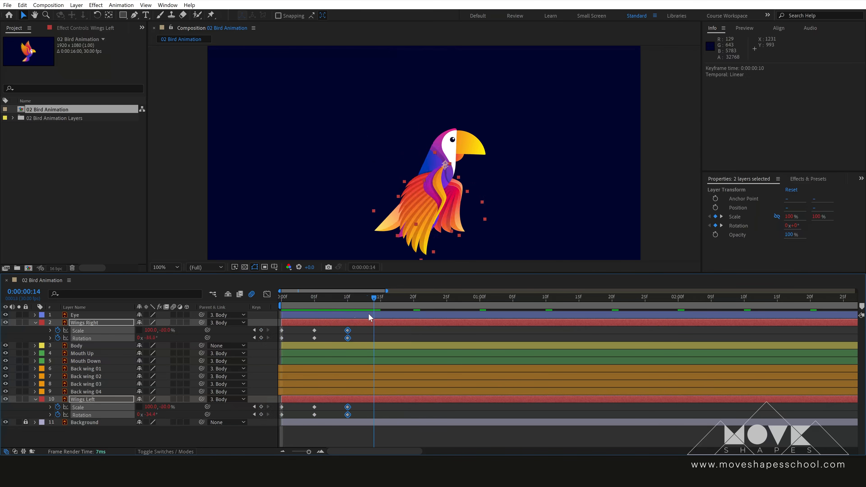
{"action": "key", "text": "space"}
{"action": "left_click", "coordinate": [300, 334]}
{"action": "key", "text": "space"}
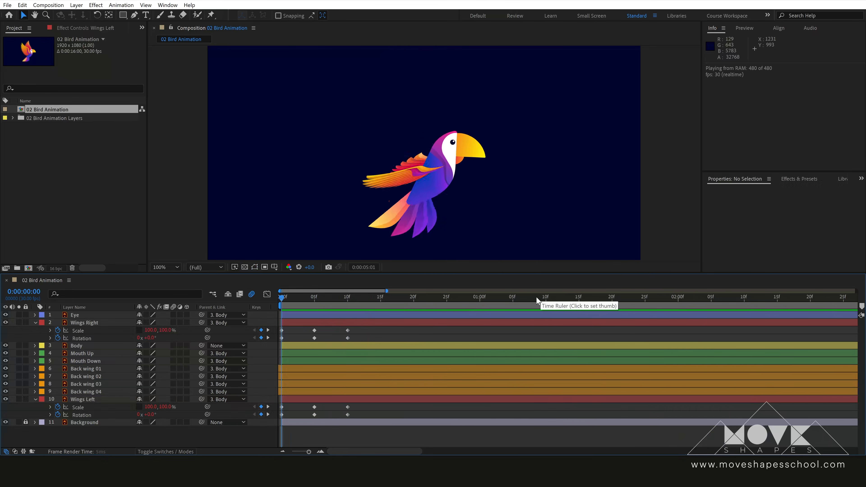
{"action": "key", "text": "space"}
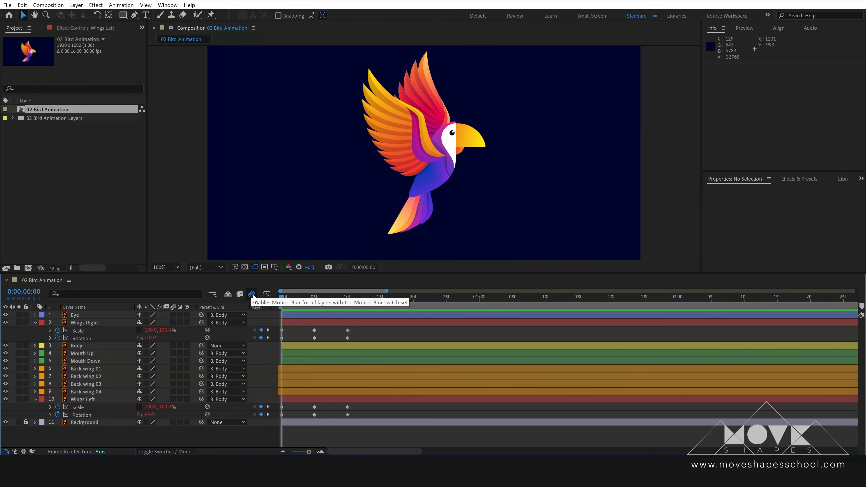
- Collapse the wing layers' properties and enable motion blur on Wings Right and Wings Left
{"action": "left_click", "coordinate": [252, 296]}
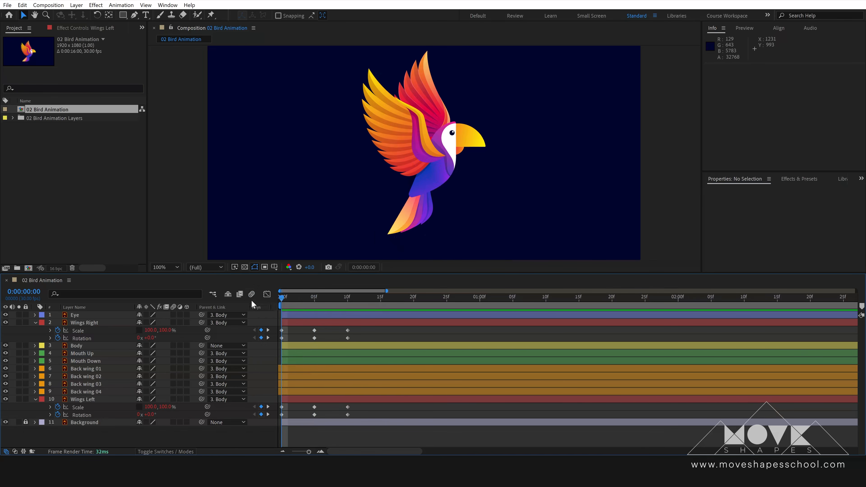
{"action": "left_click", "coordinate": [35, 322]}
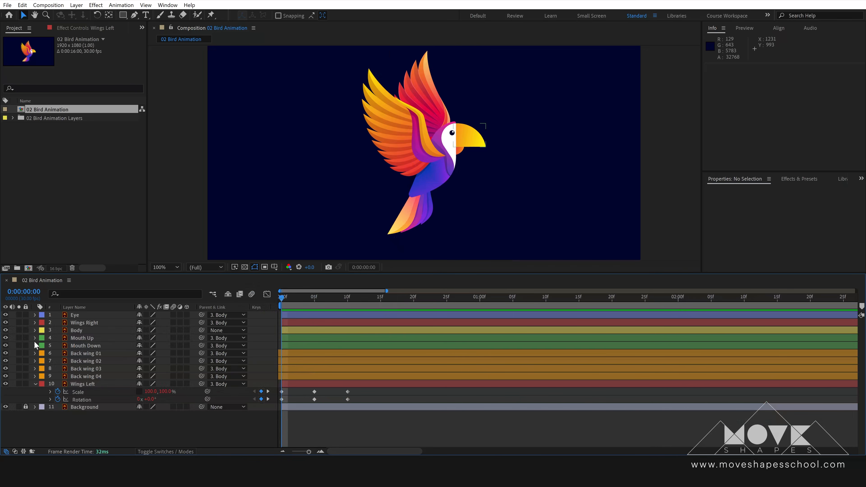
{"action": "left_click", "coordinate": [40, 386]}
{"action": "left_click", "coordinate": [86, 322]}
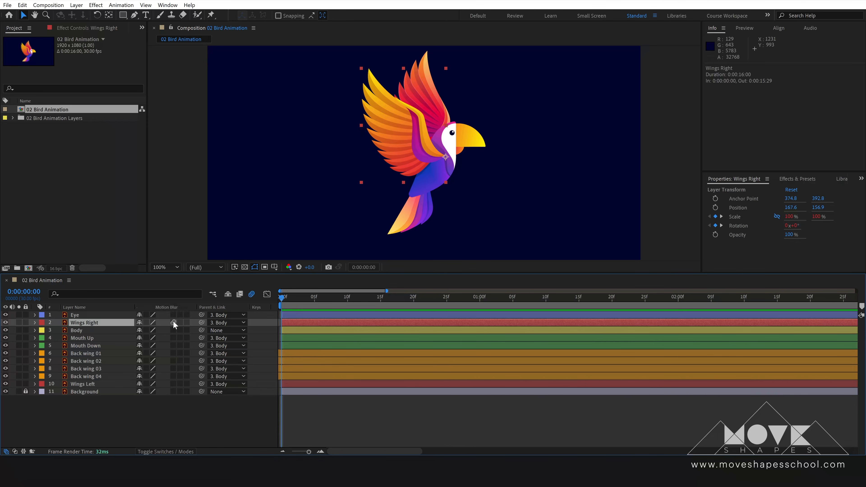
{"action": "left_click", "coordinate": [173, 322]}
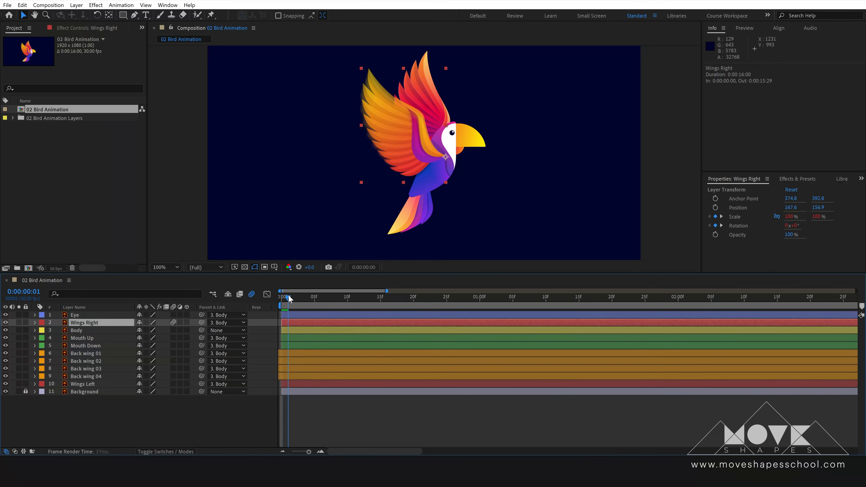
{"action": "mouse_move", "coordinate": [282, 298]}
{"action": "left_mouse_down"}
{"action": "mouse_move", "coordinate": [294, 299]}
{"action": "mouse_move", "coordinate": [284, 300]}
{"action": "left_mouse_up"}
{"action": "key", "text": "space"}
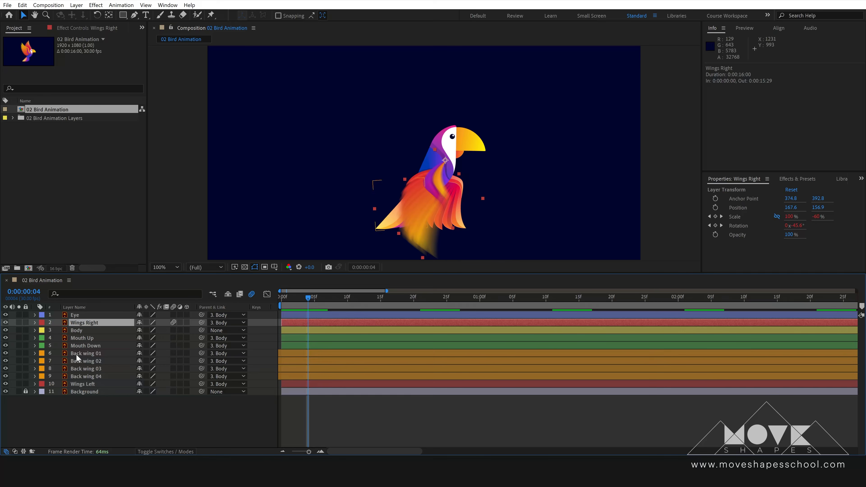
{"action": "left_click", "coordinate": [81, 385]}
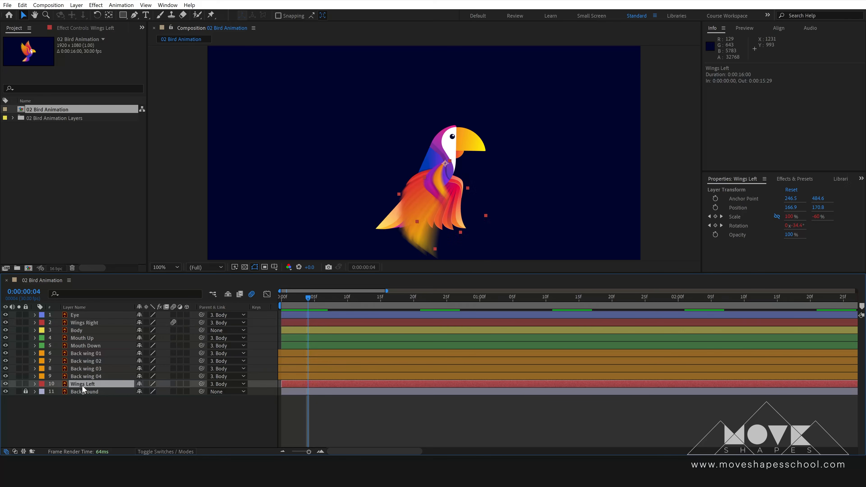
{"action": "left_click", "coordinate": [173, 384]}
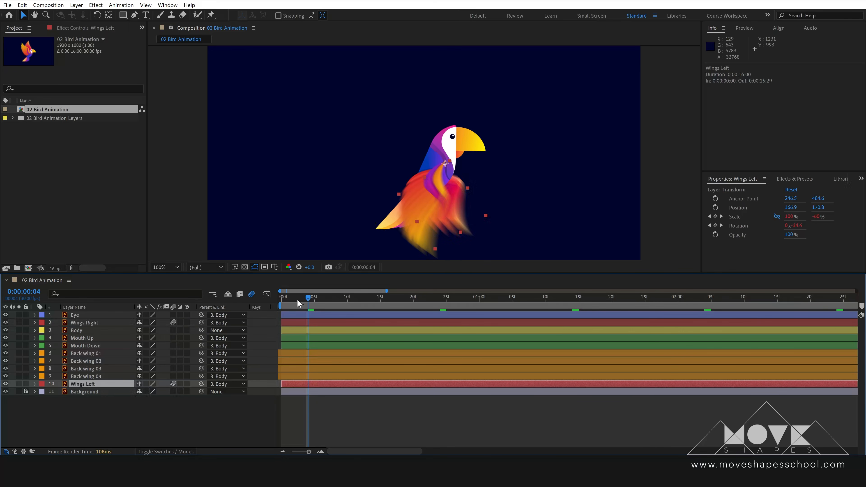
- Preview the flapping from the start and compare the wings with the composition's motion blur off and on
{"action": "key", "text": "Home"}
{"action": "left_click", "coordinate": [348, 412]}
{"action": "key", "text": "space"}
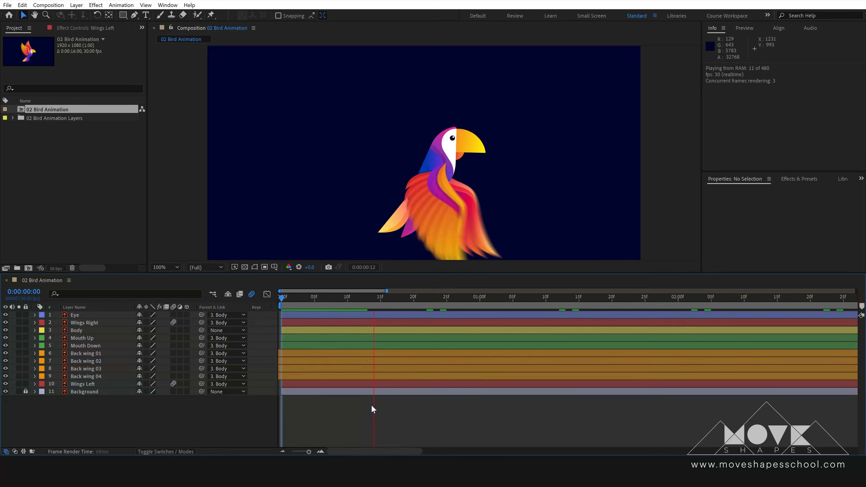
{"action": "key", "text": "space"}
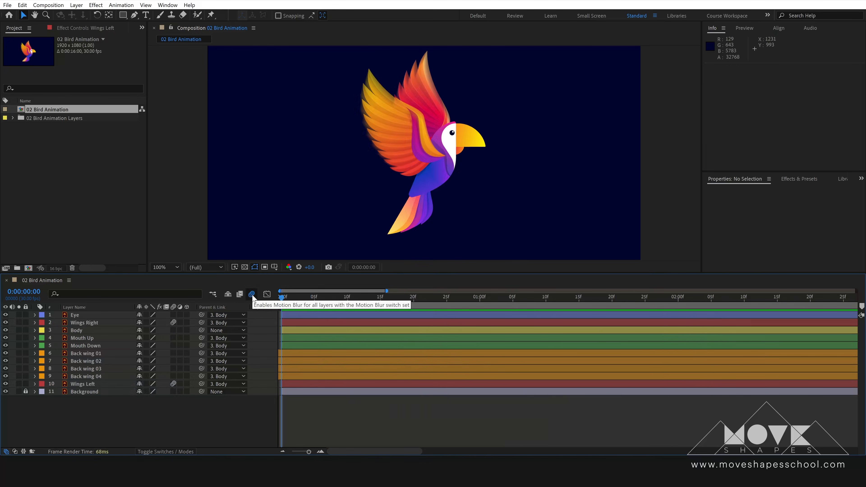
{"action": "left_click", "coordinate": [252, 295]}
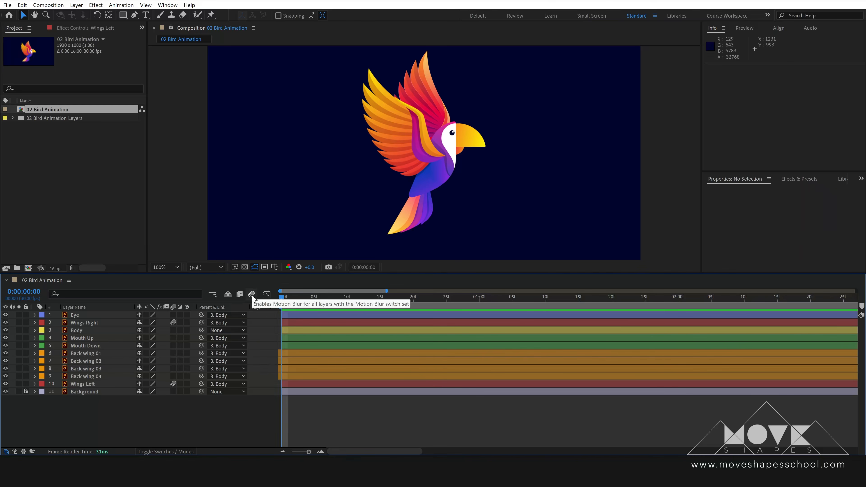
{"action": "left_click", "coordinate": [252, 295]}
{"action": "key", "text": "space"}
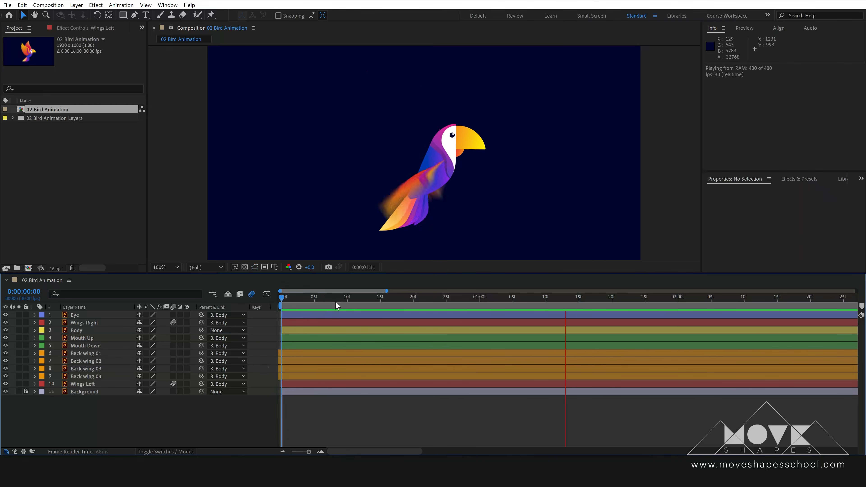
{"action": "key", "text": "space"}
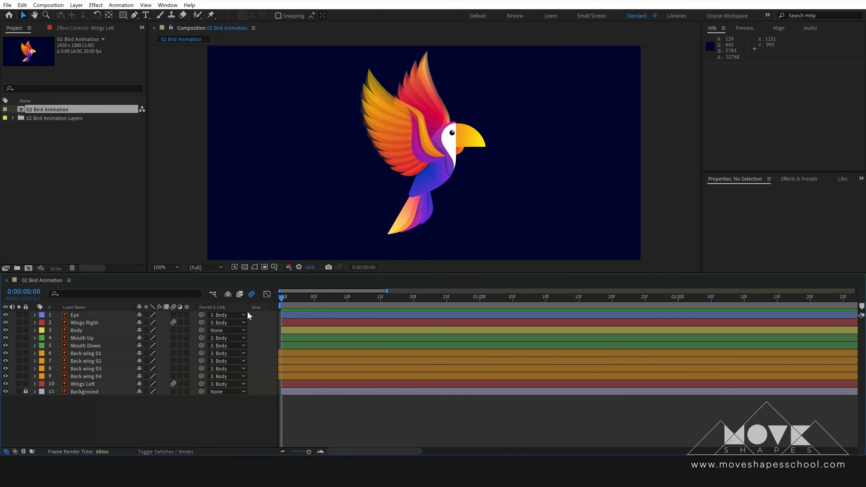
- Show the Eye layer's Scale and add its first Scale keyframe at 0:00:00:08
{"action": "scroll", "coordinate": [449, 139], "scroll_direction": "up", "scroll_amount": 1}
{"action": "left_click_drag", "start_coordinate": [612, 112], "coordinate": [580, 132]}
{"action": "key", "text": "v"}
{"action": "left_click", "coordinate": [84, 316]}
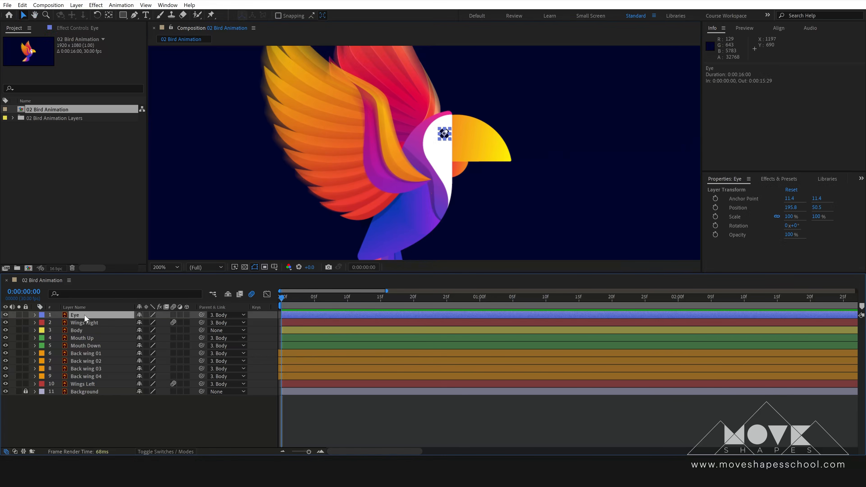
{"action": "key", "text": "s"}
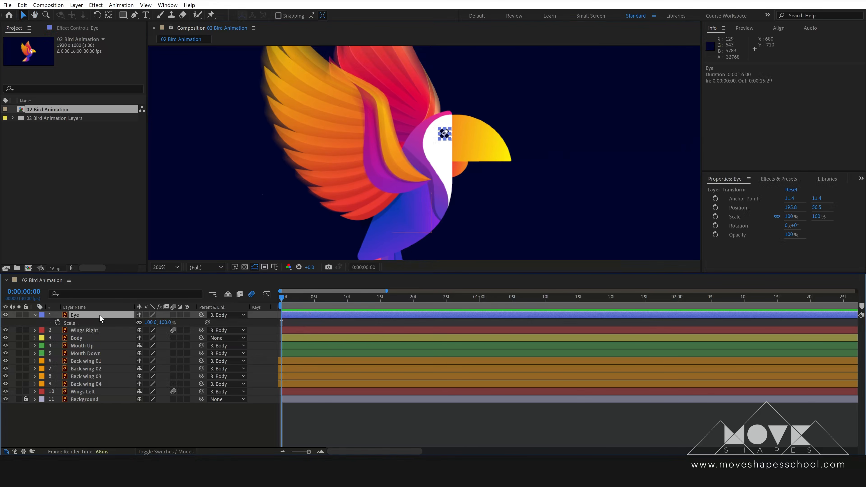
{"action": "left_click_drag", "start_coordinate": [300, 299], "coordinate": [347, 302]}
{"action": "left_click", "coordinate": [57, 322]}
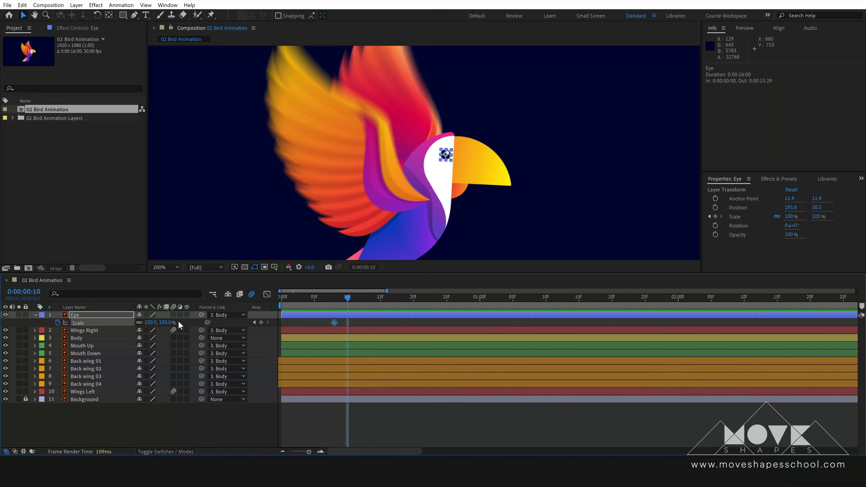
- Unlink the Eye's Scale proportions and keyframe its vertical Scale to 11% at 0:00:00:10
{"action": "left_click", "coordinate": [139, 322]}
{"action": "left_click_drag", "start_coordinate": [166, 323], "coordinate": [159, 322]}
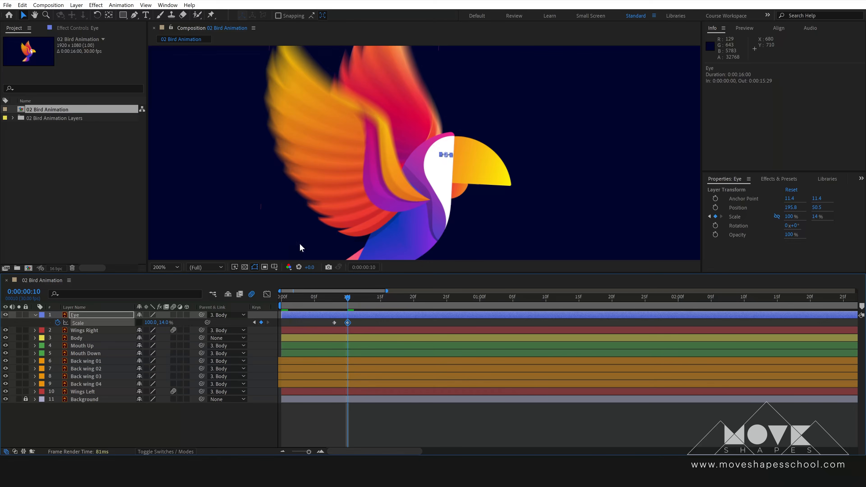
{"action": "key", "text": "period"}
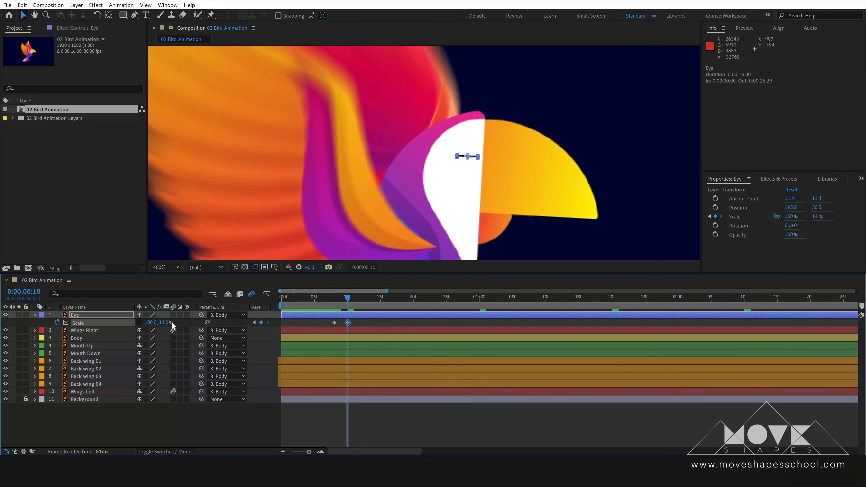
{"action": "left_click_drag", "start_coordinate": [164, 322], "coordinate": [161, 323]}
- Keyframe the Eye's vertical Scale back to 100% at 0:00:00:12, select its Scale keyframes and preview the blink
{"action": "left_click_drag", "start_coordinate": [355, 303], "coordinate": [361, 303]}
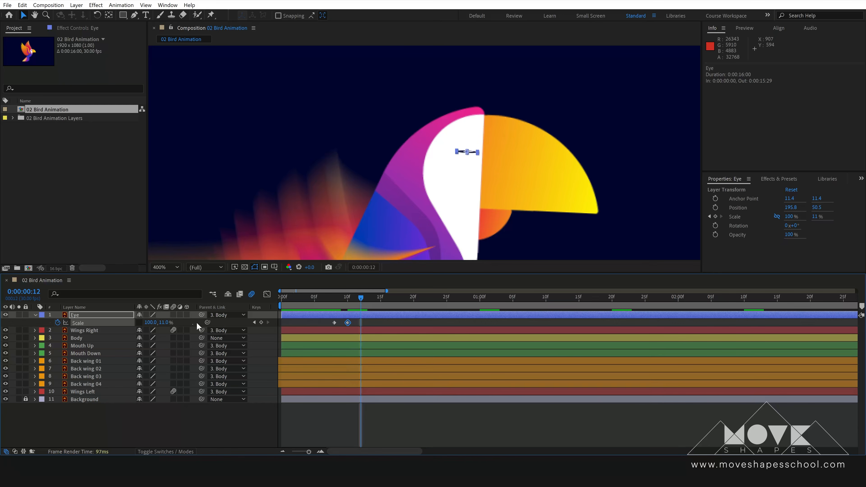
{"action": "type", "text": "100"}
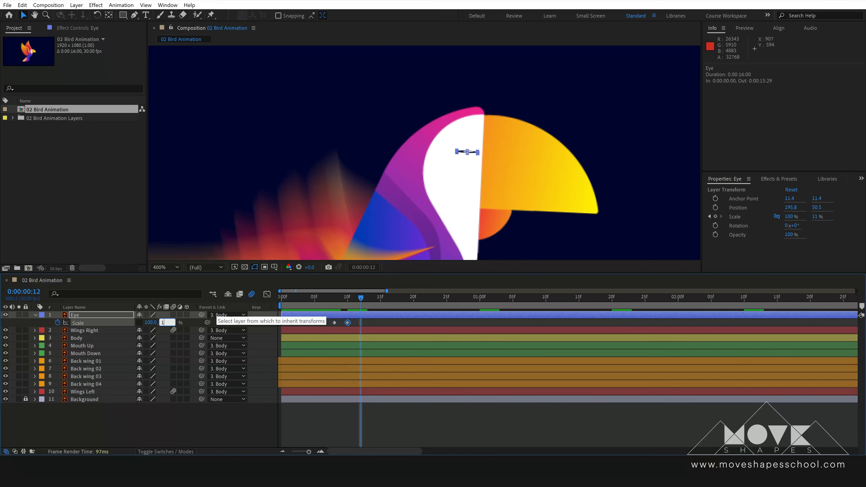
{"action": "key", "text": "Return"}
{"action": "left_click", "coordinate": [335, 323], "text": "shift"}
{"action": "left_click_drag", "start_coordinate": [333, 299], "coordinate": [329, 299]}
{"action": "key", "text": "space"}
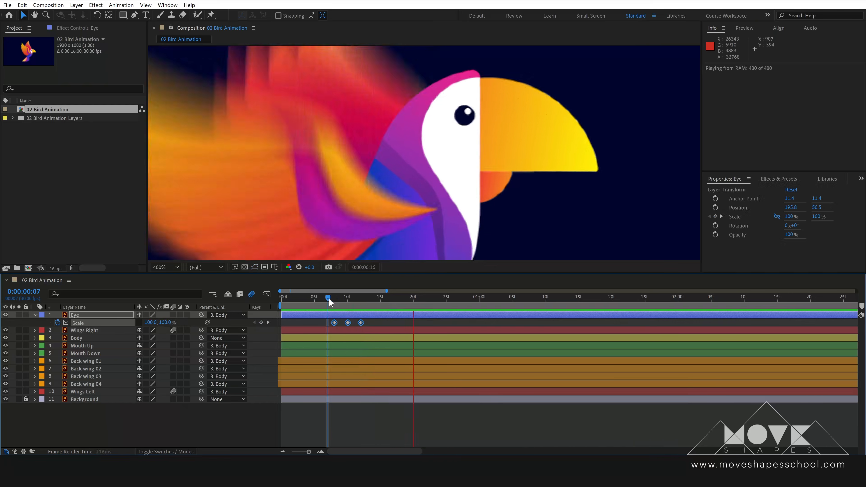
{"action": "key", "text": "space"}
- Play the animation from the start with the whole bird in view to check the blink's timing
{"action": "key", "text": "Home"}
{"action": "scroll", "coordinate": [531, 196], "scroll_direction": "down", "scroll_amount": 1}
{"action": "scroll", "coordinate": [532, 196], "scroll_direction": "down", "scroll_amount": 1}
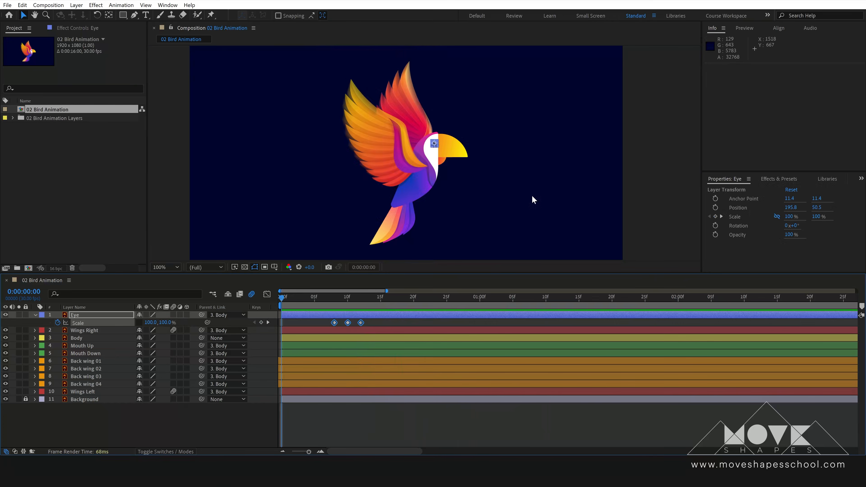
{"action": "scroll", "coordinate": [532, 195], "scroll_direction": "up", "scroll_amount": 1}
{"action": "scroll", "coordinate": [539, 208], "scroll_direction": "down", "scroll_amount": 1}
{"action": "left_click", "coordinate": [376, 325]}
{"action": "key", "text": "space"}
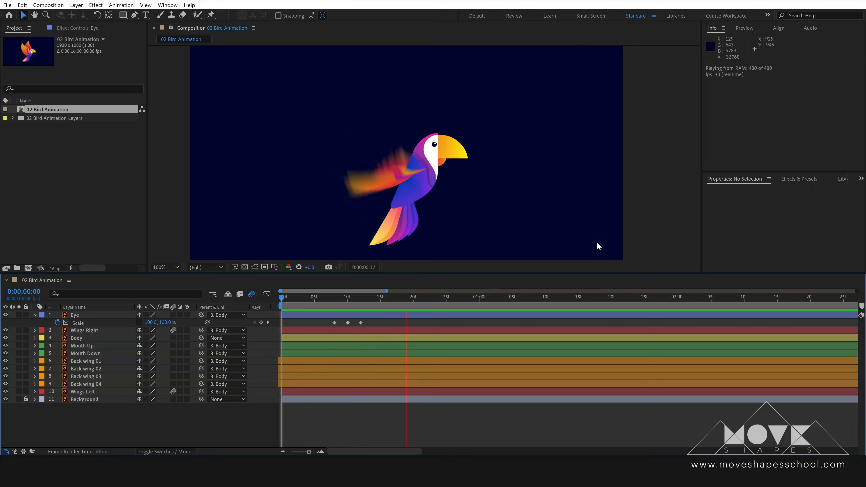
{"action": "left_click", "coordinate": [288, 298]}
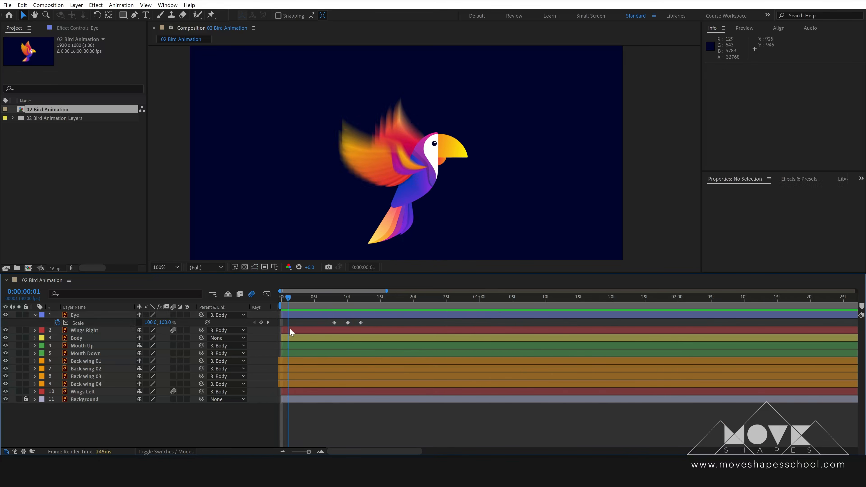
- Add a loopOut() expression to the Eye layer's Scale
{"action": "left_click", "coordinate": [57, 322], "text": "alt"}
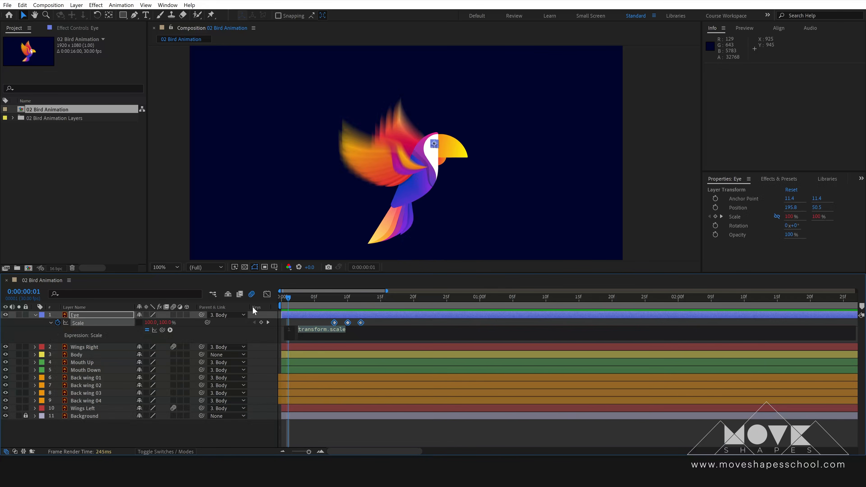
{"action": "type", "text": "loop"}
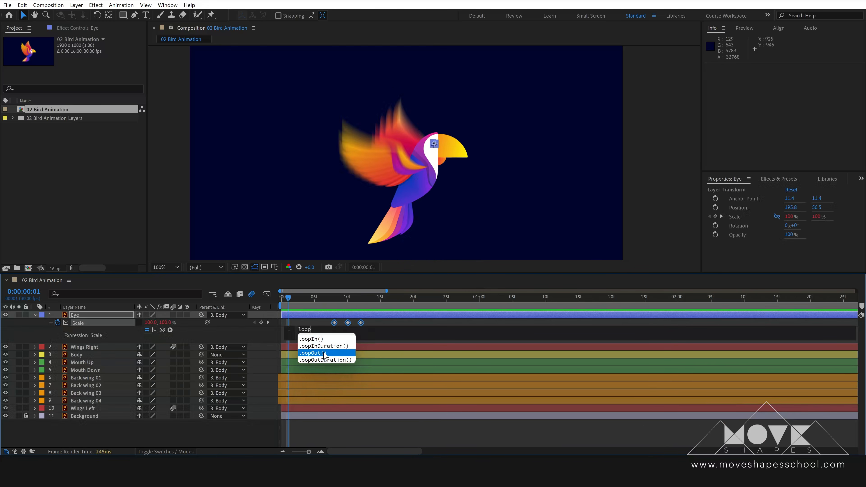
{"action": "left_click", "coordinate": [318, 354]}
{"action": "left_click", "coordinate": [351, 432]}
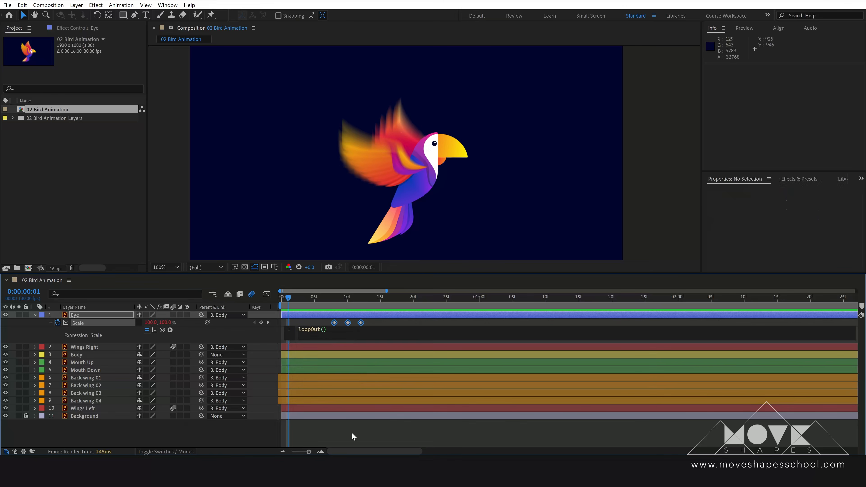
- Preview the looping blink, then add a Scale keyframe to the Eye layer at 0:00:00:00 and replay
{"action": "key", "text": "space"}
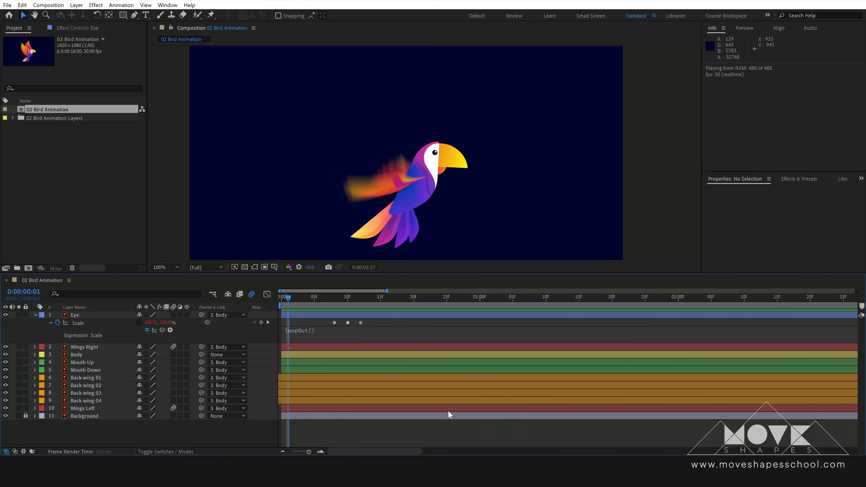
{"action": "left_click_drag", "start_coordinate": [329, 298], "coordinate": [279, 324]}
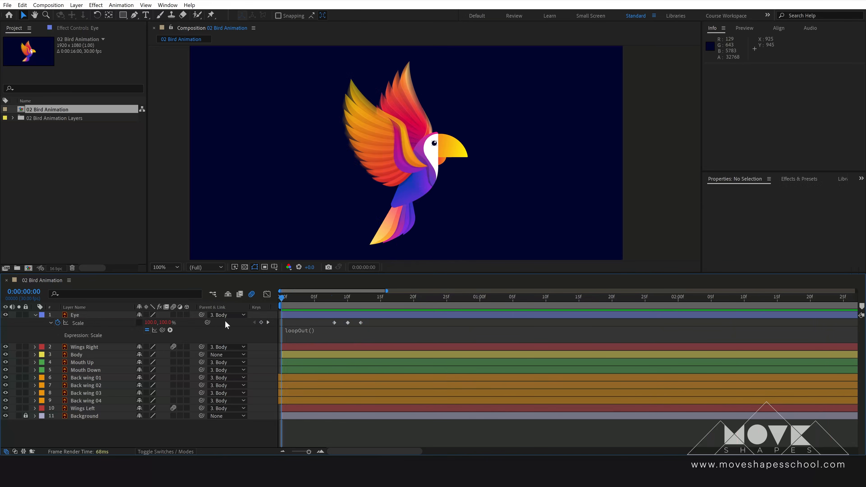
{"action": "left_click", "coordinate": [261, 323]}
{"action": "left_click", "coordinate": [394, 433]}
{"action": "key", "text": "space"}
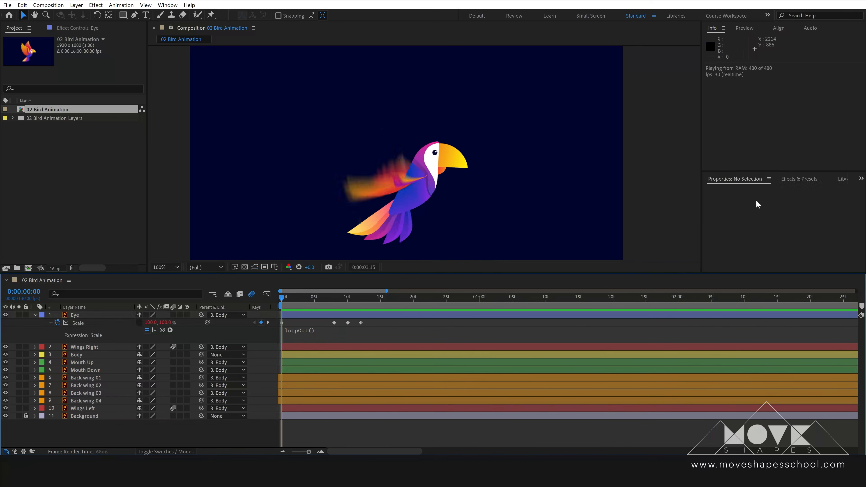
- Move the Eye's three blink keyframes later so the blink starts at 0:00:00:26, and preview it
{"action": "left_click", "coordinate": [321, 297]}
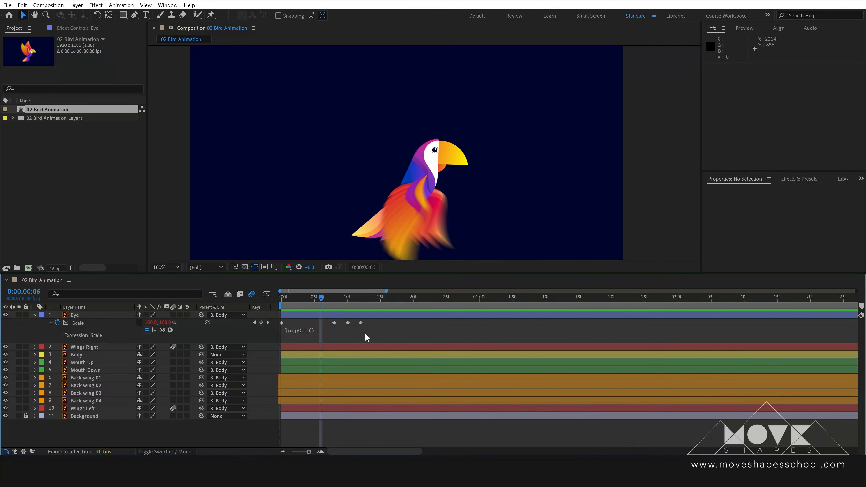
{"action": "left_click", "coordinate": [332, 328]}
{"action": "left_click", "coordinate": [363, 326]}
{"action": "left_click_drag", "start_coordinate": [377, 321], "coordinate": [451, 320]}
{"action": "key", "text": "space"}
{"action": "left_click", "coordinate": [329, 322]}
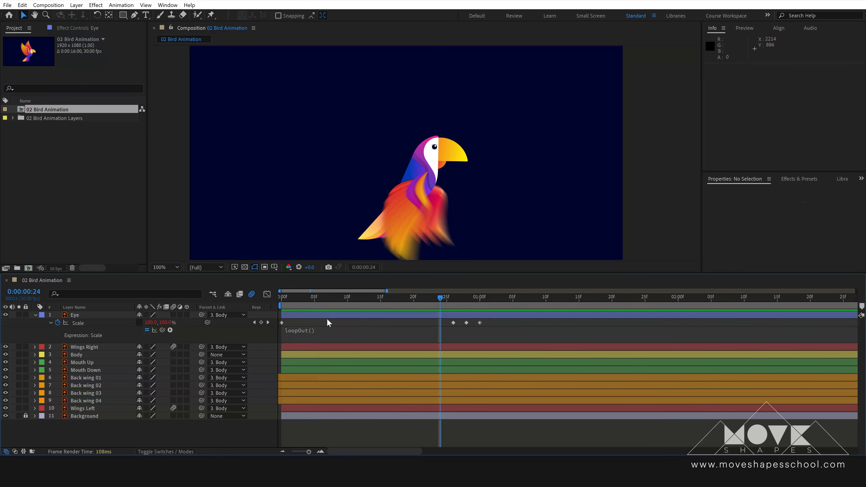
- Hide the Eye's expression and play the full timeline from the start to check the blink's timing
{"action": "key", "text": "u"}
{"action": "key", "text": "u"}
{"action": "left_click", "coordinate": [326, 439]}
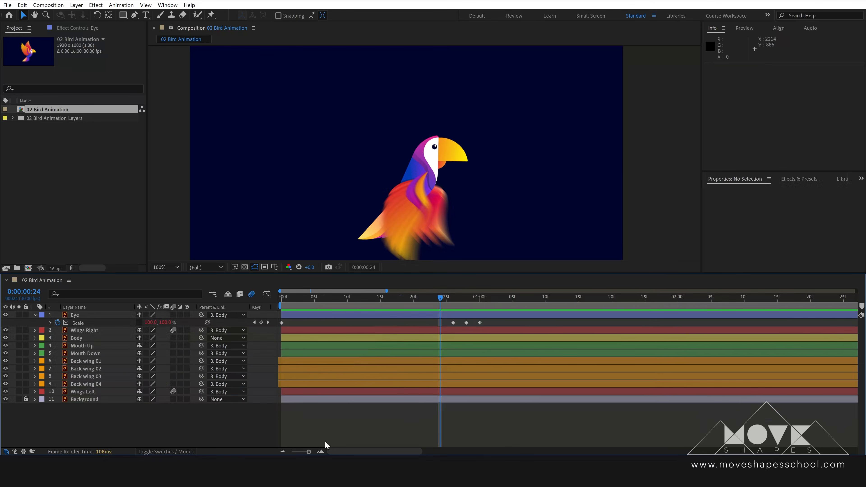
{"action": "left_click_drag", "start_coordinate": [300, 454], "coordinate": [291, 453]}
{"action": "left_click_drag", "start_coordinate": [294, 296], "coordinate": [262, 305]}
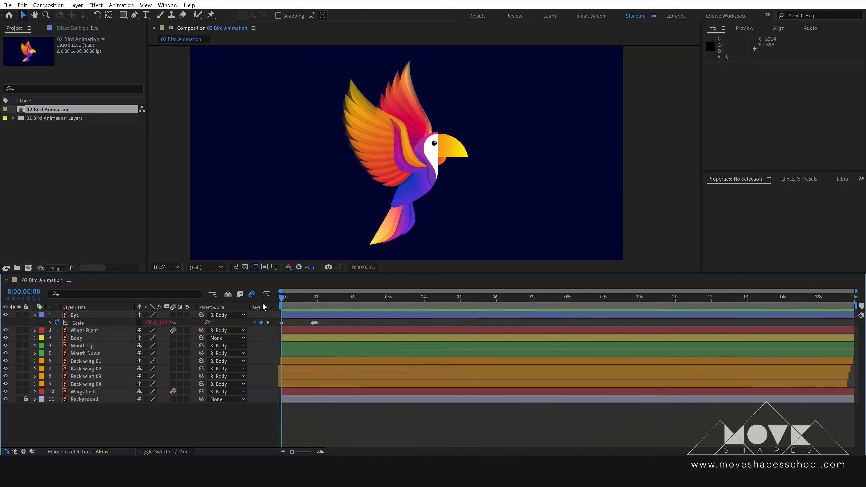
{"action": "key", "text": "space"}
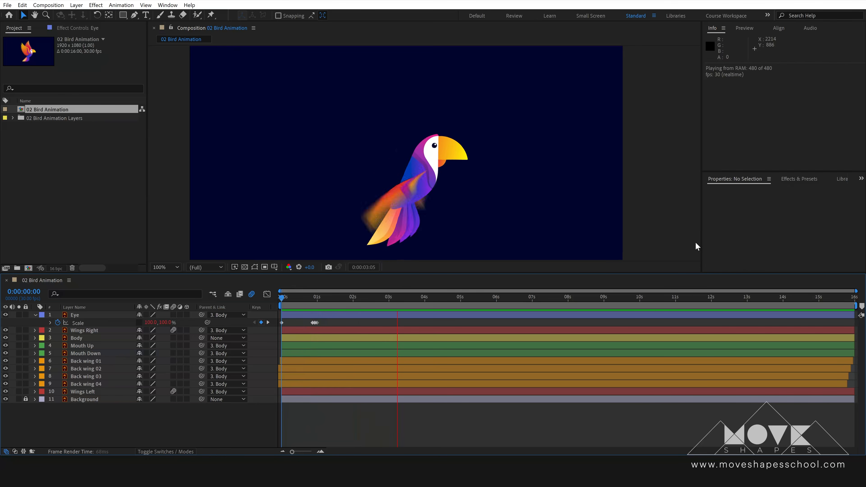
{"action": "left_click_drag", "start_coordinate": [294, 300], "coordinate": [304, 307]}
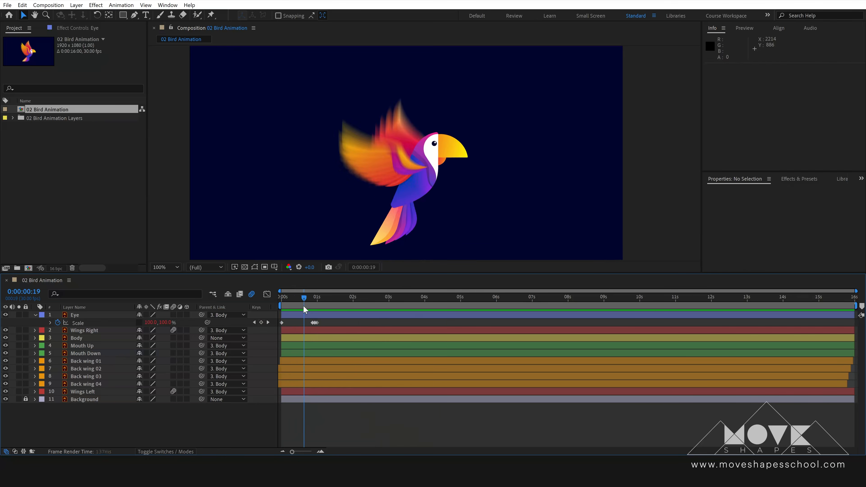
- Space the Eye's blink keyframes at 0:00:00:23, 0:00:00:27 and 0:00:01:00, apply Easy Ease and preview the blink
{"action": "key", "text": "equal"}
{"action": "key", "text": "equal"}
{"action": "key", "text": "equal"}
{"action": "key", "text": "minus"}
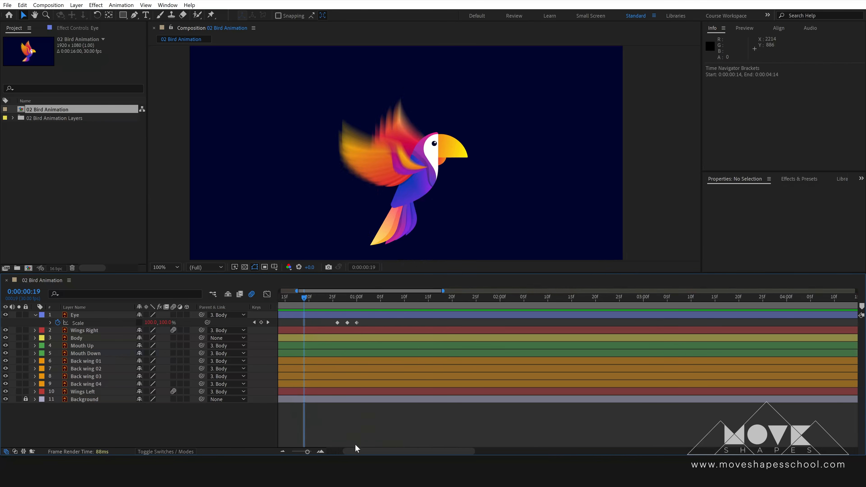
{"action": "left_click_drag", "start_coordinate": [356, 452], "coordinate": [335, 451]}
{"action": "key", "text": "shift+Page_Down"}
{"action": "left_click_drag", "start_coordinate": [405, 323], "coordinate": [375, 339]}
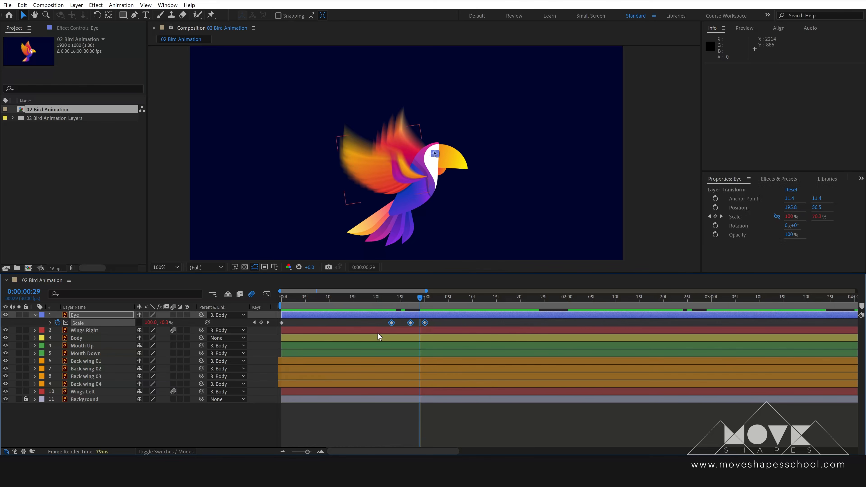
{"action": "key", "text": "F9"}
{"action": "left_click", "coordinate": [393, 300]}
{"action": "key", "text": "space"}
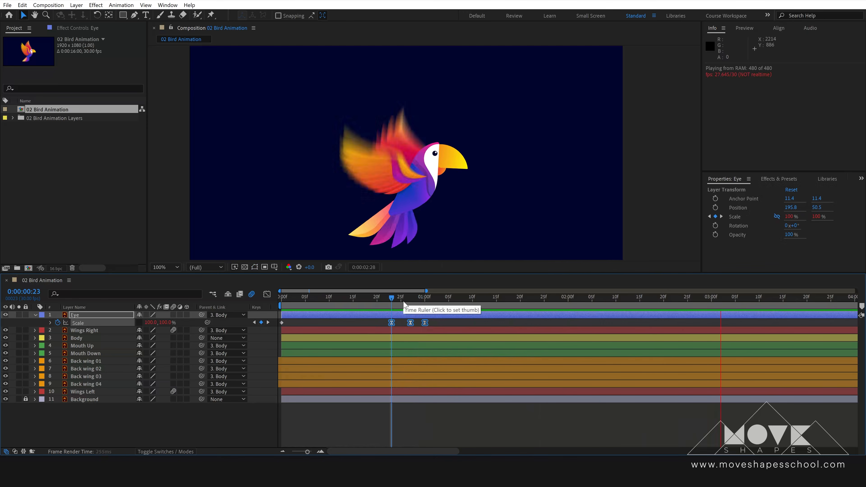
{"action": "key", "text": "space"}
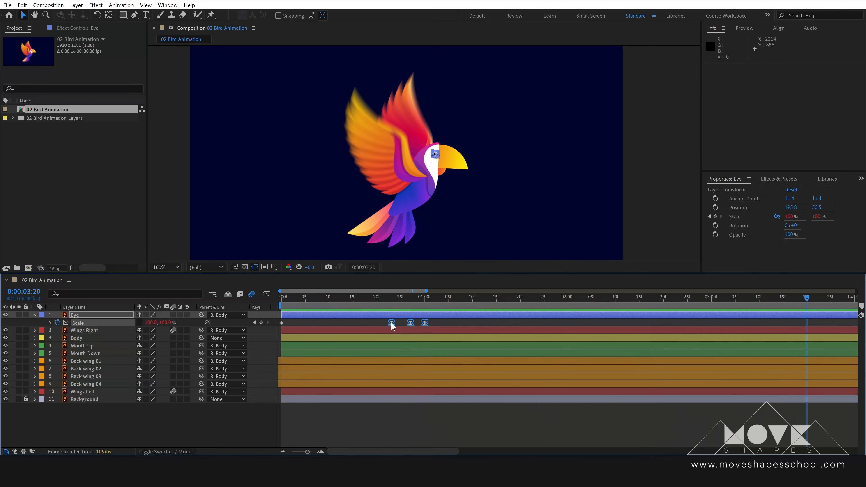
- Shift the Eye's eased blink keyframes to start at 0:00:01:07, preview the result and collapse the layer
{"action": "left_click_drag", "start_coordinate": [392, 326], "coordinate": [458, 326]}
{"action": "key", "text": "space"}
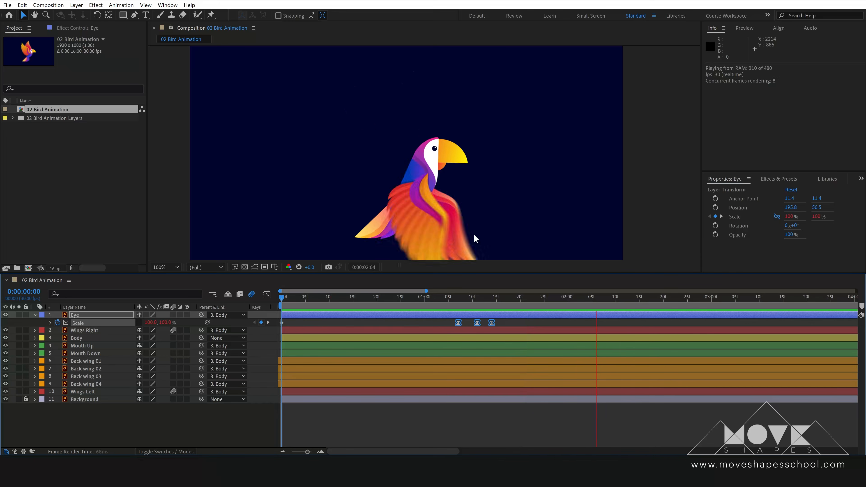
{"action": "key", "text": "space"}
{"action": "left_click", "coordinate": [361, 430]}
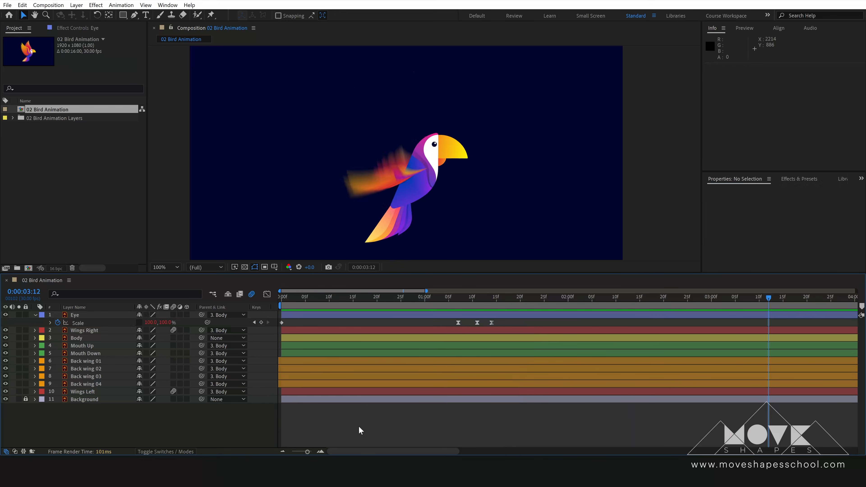
{"action": "left_click", "coordinate": [35, 315]}
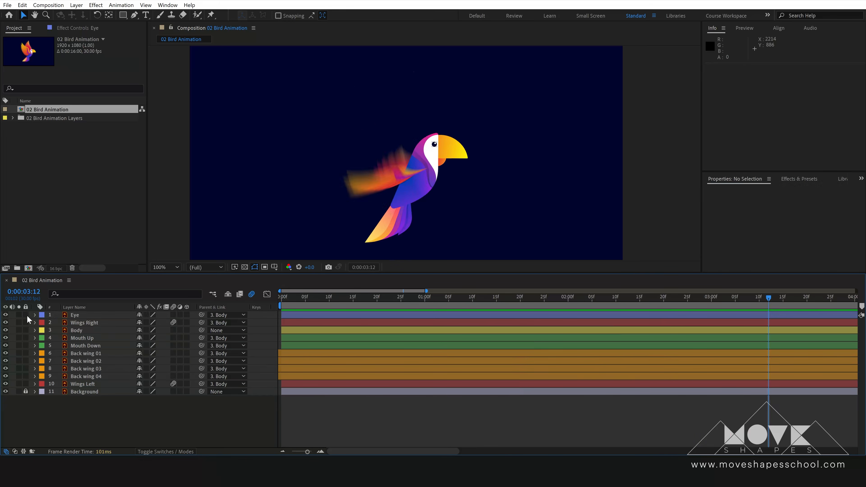
- Keyframe the Rotation of the Mouth Up and Mouth Down layers at 0:00:00:18
{"action": "left_click", "coordinate": [82, 338]}
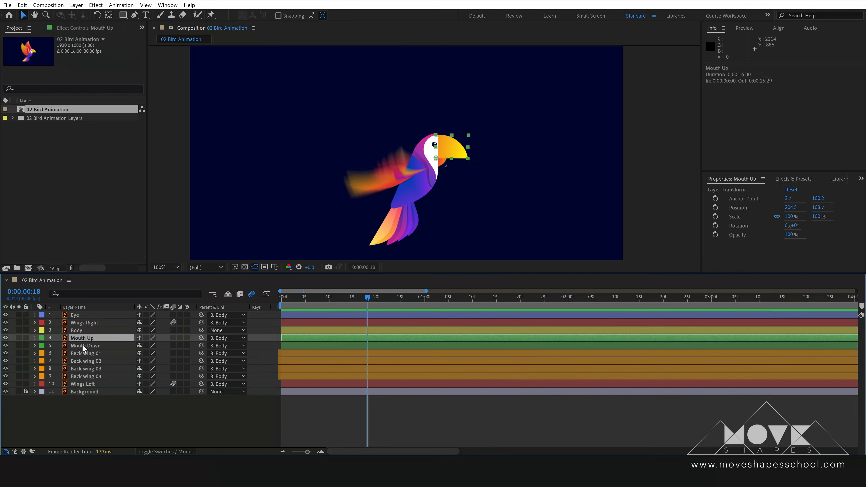
{"action": "left_click", "coordinate": [83, 346], "text": "shift"}
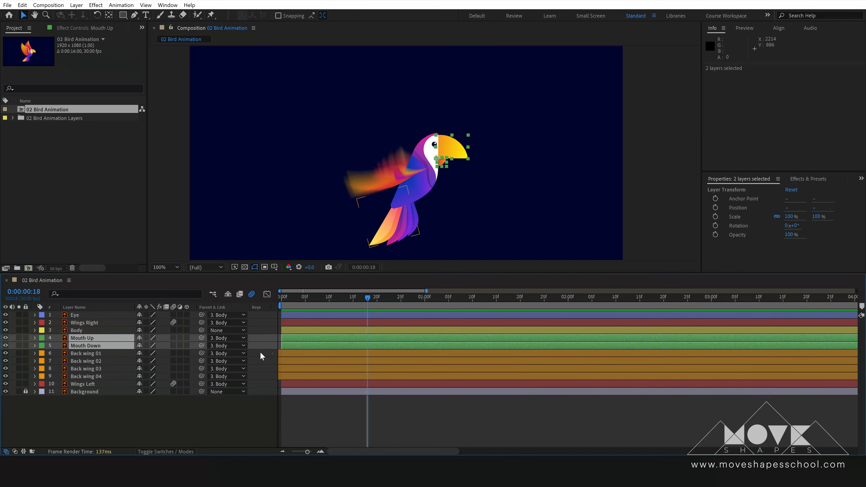
{"action": "key", "text": "r"}
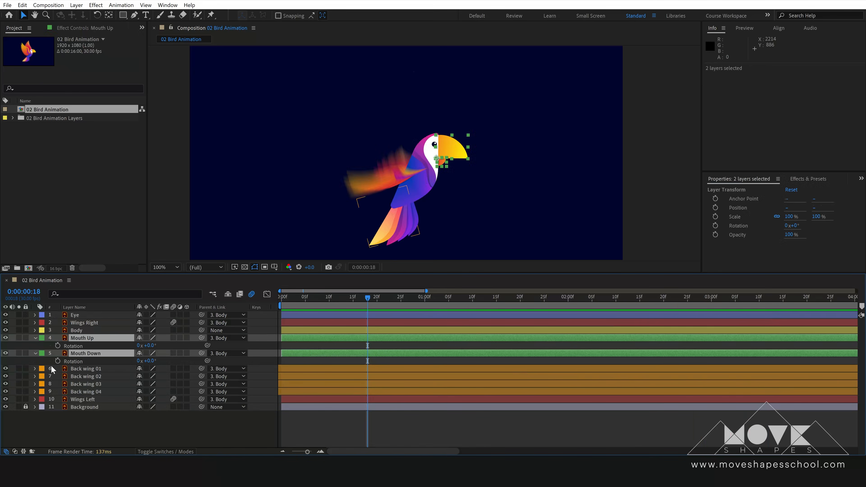
{"action": "left_click", "coordinate": [58, 346]}
{"action": "scroll", "coordinate": [450, 160], "scroll_direction": "up", "scroll_amount": 2}
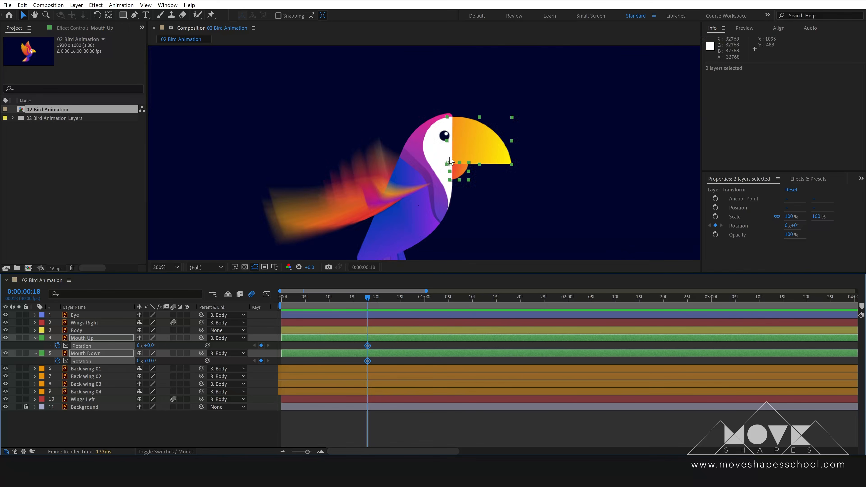
- Open the beak at 0:00:00:27 by keyframing Mouth Up's Rotation at -13° and Mouth Down's at 22°
{"action": "left_click_drag", "start_coordinate": [366, 298], "coordinate": [412, 303]}
{"action": "left_click", "coordinate": [394, 345]}
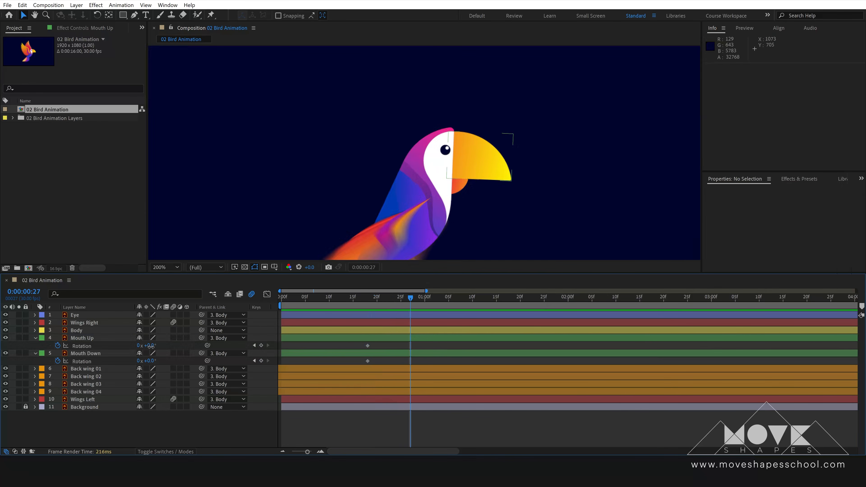
{"action": "left_click_drag", "start_coordinate": [150, 346], "coordinate": [162, 361]}
{"action": "left_click", "coordinate": [169, 361]}
- Keyframe both beak layers' Rotation at 0° at 0:00:01:07 and slightly open at 0:00:01:15, with Mouth Down at 8°
{"action": "key", "text": "space"}
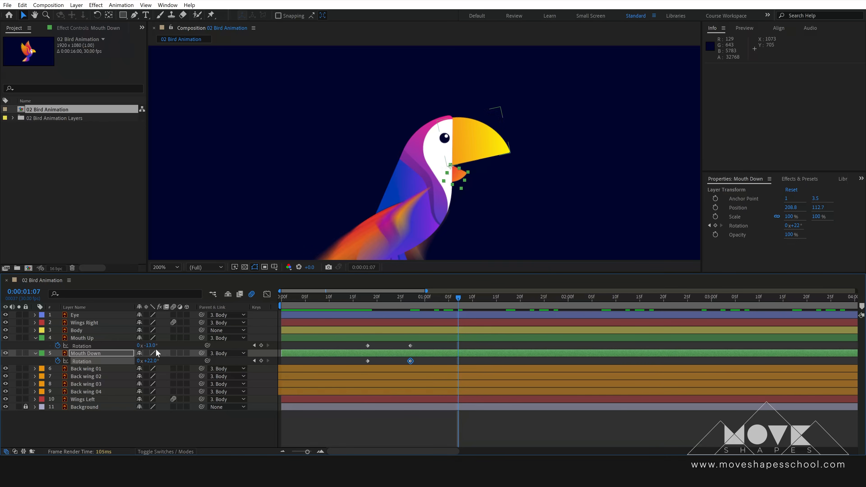
{"action": "key", "text": "Return"}
{"action": "left_click", "coordinate": [468, 346]}
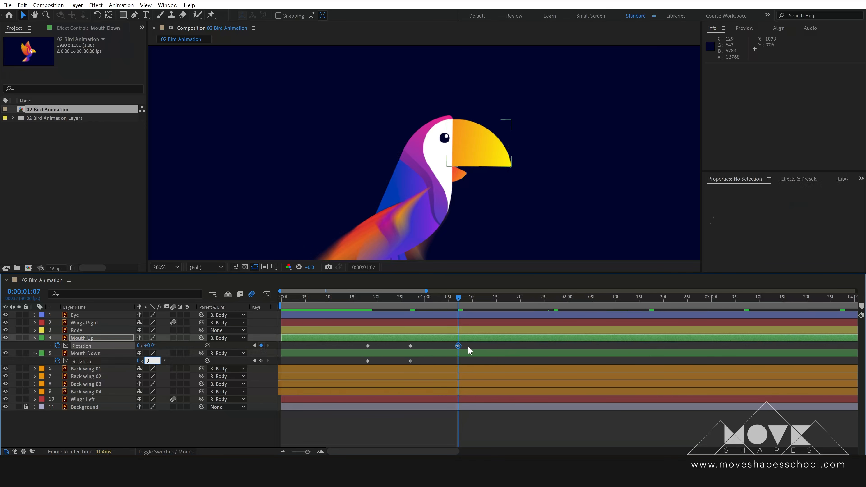
{"action": "left_click_drag", "start_coordinate": [449, 301], "coordinate": [497, 338]}
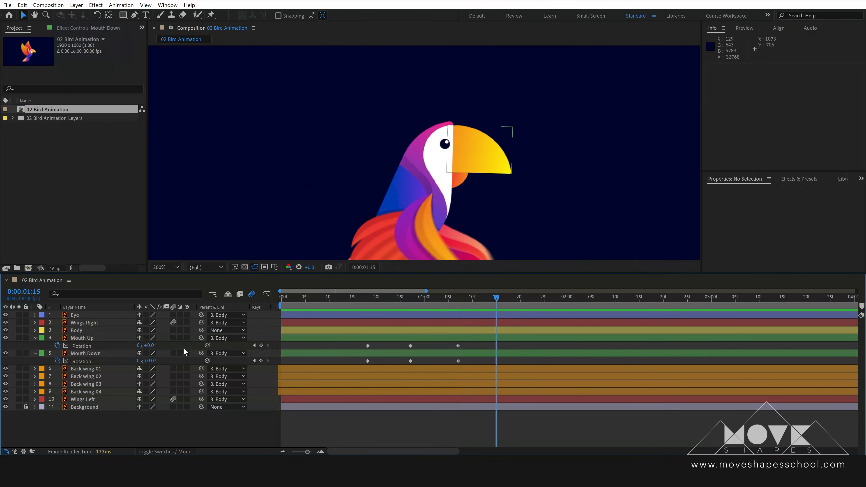
{"action": "mouse_move", "coordinate": [153, 360]}
{"action": "left_mouse_down"}
{"action": "mouse_move", "coordinate": [167, 358]}
{"action": "mouse_move", "coordinate": [148, 345]}
{"action": "left_mouse_up"}
- Keyframe both beak layers' Rotation at 0° at 0:00:01:22 and apply Easy Ease to all their Rotation keyframes
{"action": "left_click_drag", "start_coordinate": [494, 300], "coordinate": [530, 316]}
{"action": "left_click", "coordinate": [88, 338]}
{"action": "left_click", "coordinate": [87, 354], "text": "ctrl"}
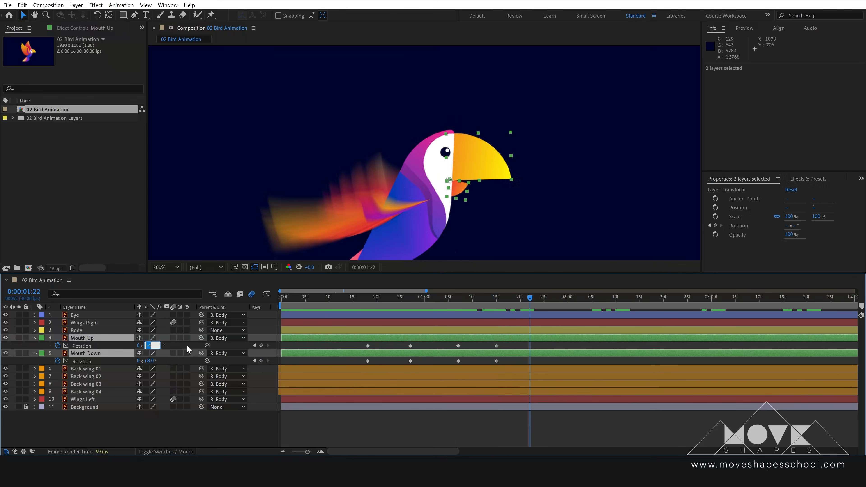
{"action": "key", "text": "Return"}
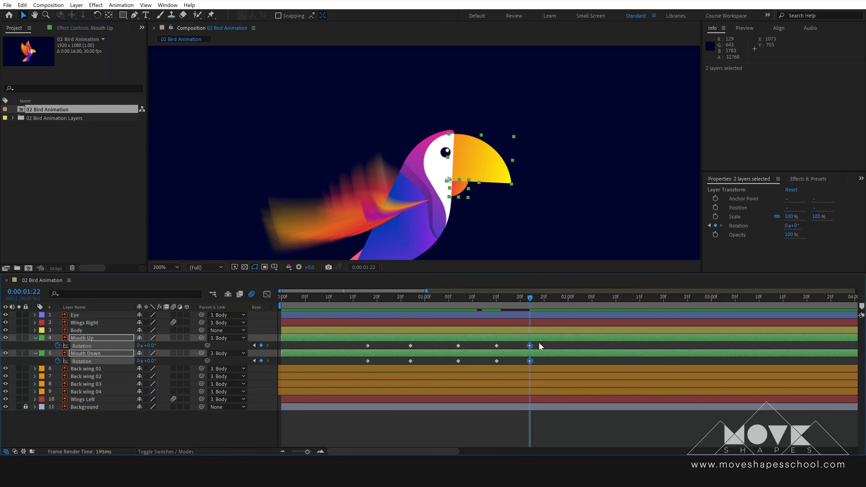
{"action": "left_click_drag", "start_coordinate": [539, 343], "coordinate": [344, 377]}
{"action": "key", "text": "F9"}
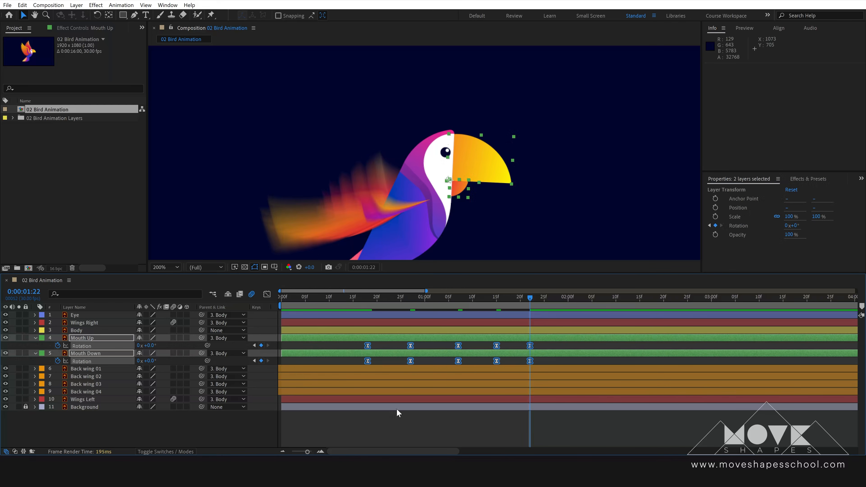
- Play the full animation from the start with the whole bird in view to check the beak movement
{"action": "left_click_drag", "start_coordinate": [298, 454], "coordinate": [290, 453]}
{"action": "left_click", "coordinate": [332, 406]}
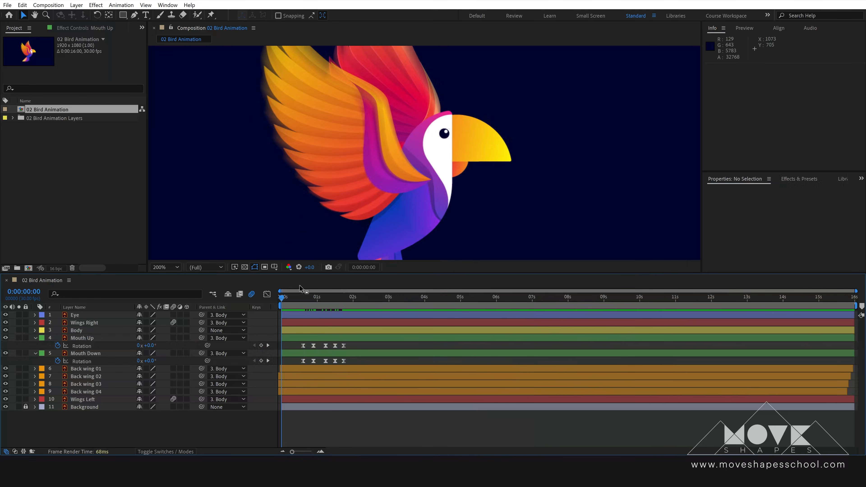
{"action": "scroll", "coordinate": [329, 219], "scroll_direction": "down", "scroll_amount": 2}
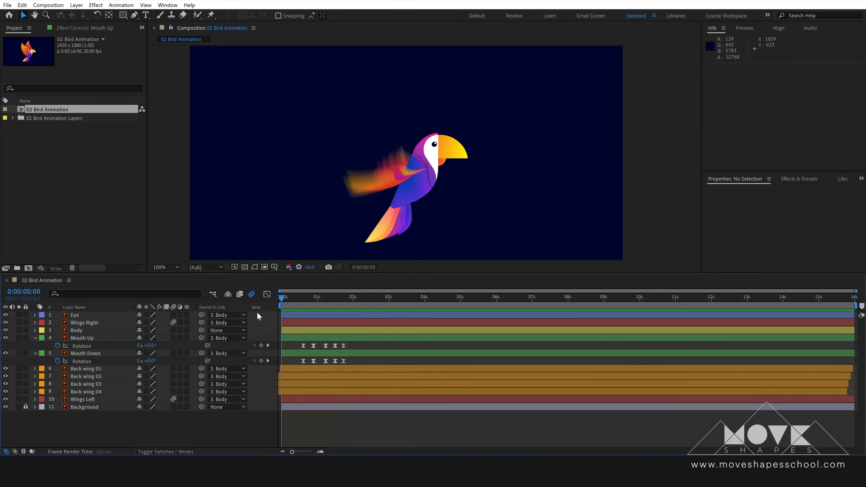
{"action": "key", "text": "space"}
- Move all Mouth Up and Mouth Down Rotation keyframes to start at about 0:00:01:18, and preview the timing
{"action": "mouse_move", "coordinate": [354, 342]}
{"action": "left_mouse_down"}
{"action": "mouse_move", "coordinate": [287, 365]}
{"action": "mouse_move", "coordinate": [340, 347]}
{"action": "left_mouse_up"}
{"action": "key", "text": "space"}
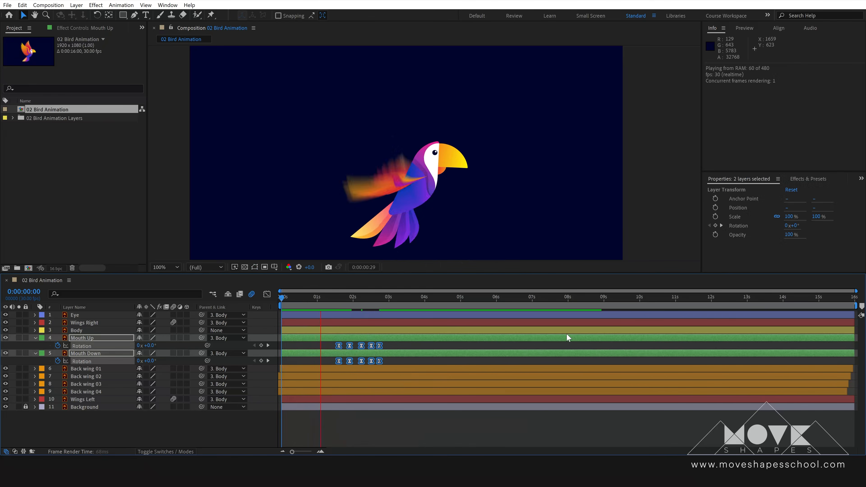
{"action": "key", "text": "space"}
- Compress both beak layers' Rotation keyframes to run from about 0:00:01:25 to 0:00:02:16, and preview the faster movement
{"action": "left_click_drag", "start_coordinate": [329, 342], "coordinate": [372, 346]}
{"action": "left_click", "coordinate": [370, 346]}
{"action": "key", "text": "space"}
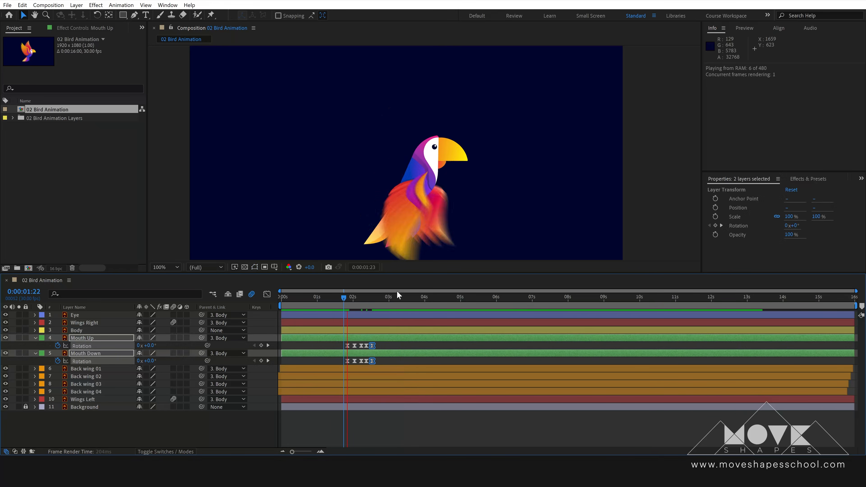
{"action": "left_click", "coordinate": [331, 299]}
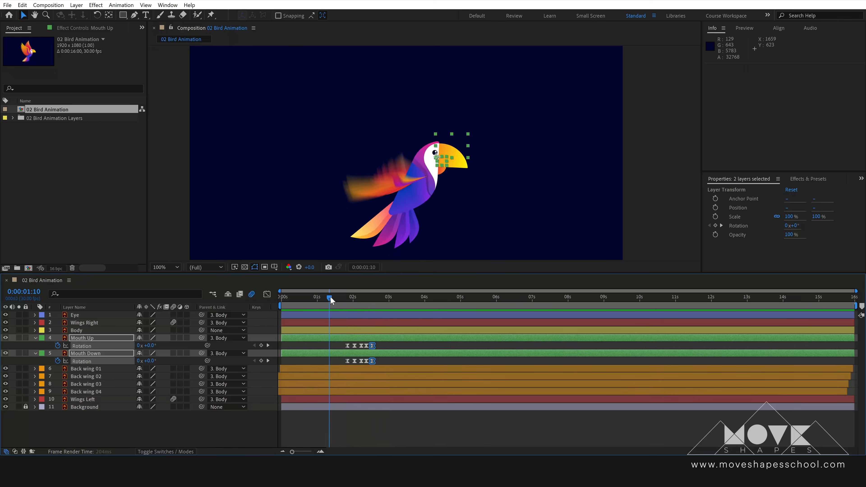
{"action": "key", "text": "space"}
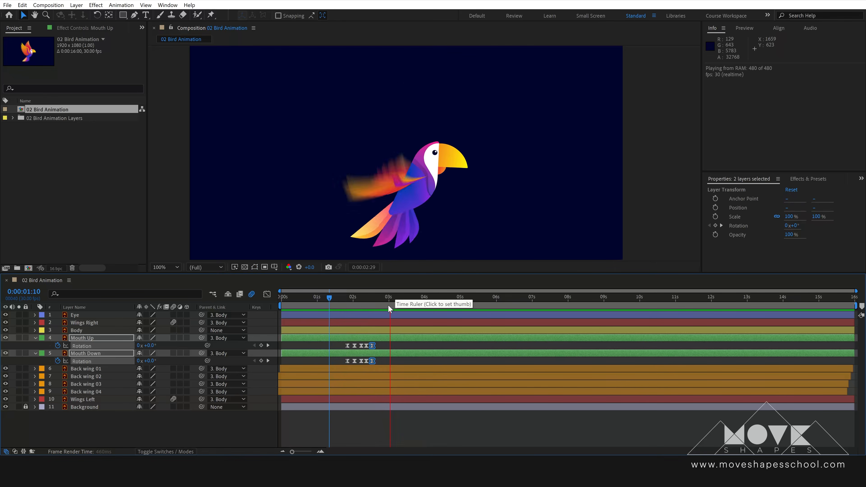
{"action": "key", "text": "space"}
- Add Rotation keyframes to the Mouth Up and Mouth Down layers at 0:00:00:00
{"action": "key", "text": "Home"}
{"action": "key", "text": "equal"}
{"action": "left_click", "coordinate": [361, 429]}
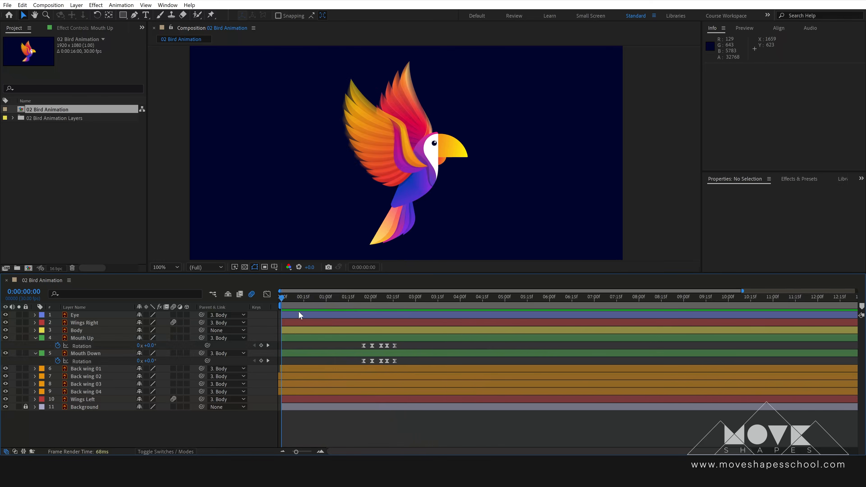
{"action": "left_click_drag", "start_coordinate": [287, 295], "coordinate": [240, 322]}
{"action": "left_click", "coordinate": [261, 346]}
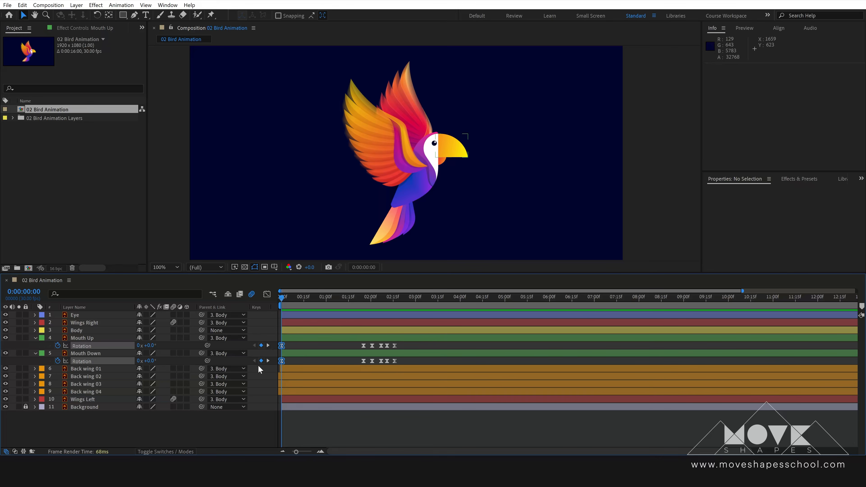
- Add a loopOut() expression to the Rotation of both the Mouth Up and Mouth Down layers, and collapse their properties
{"action": "left_click", "coordinate": [261, 361]}
{"action": "left_click", "coordinate": [352, 423]}
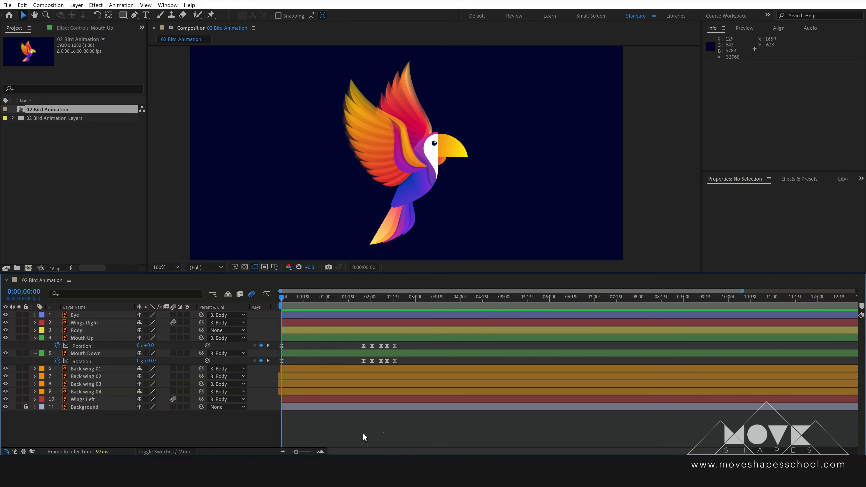
{"action": "left_click", "coordinate": [58, 346], "text": "alt"}
{"action": "type", "text": "loopOut()"}
{"action": "double_click", "coordinate": [310, 371]}
{"action": "left_click", "coordinate": [57, 378], "text": "alt"}
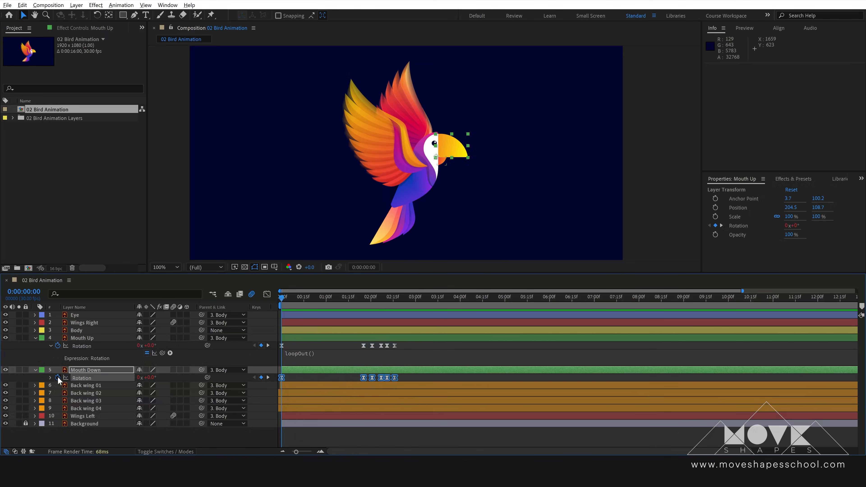
{"action": "type", "text": "loopOut()"}
{"action": "double_click", "coordinate": [311, 410]}
{"action": "left_click", "coordinate": [414, 345]}
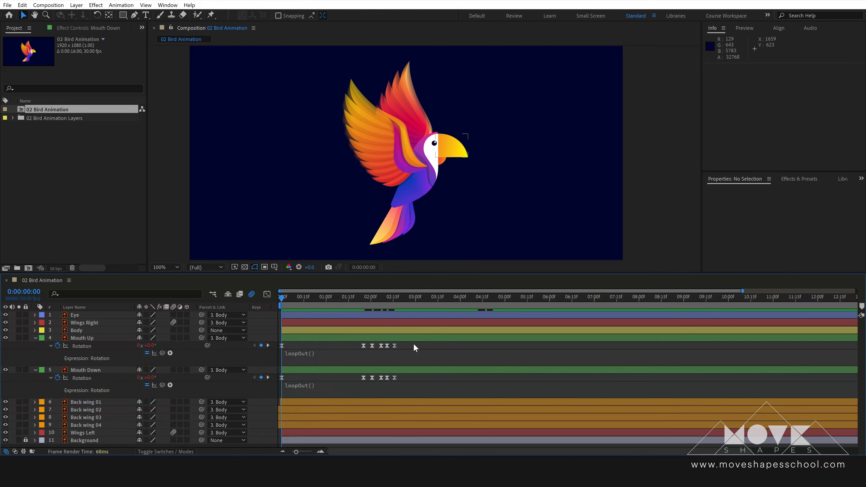
{"action": "left_click", "coordinate": [393, 337]}
{"action": "key", "text": "u"}
{"action": "left_click", "coordinate": [381, 347]}
{"action": "key", "text": "u"}
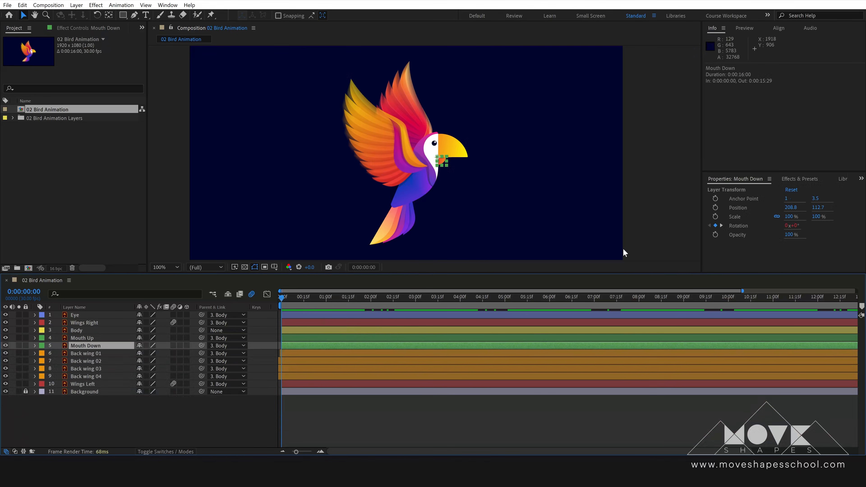
- Enlarge the composition view and play the full animation from the start to check the looping beak movement
{"action": "left_click", "coordinate": [624, 252]}
{"action": "left_click_drag", "start_coordinate": [285, 299], "coordinate": [268, 309]}
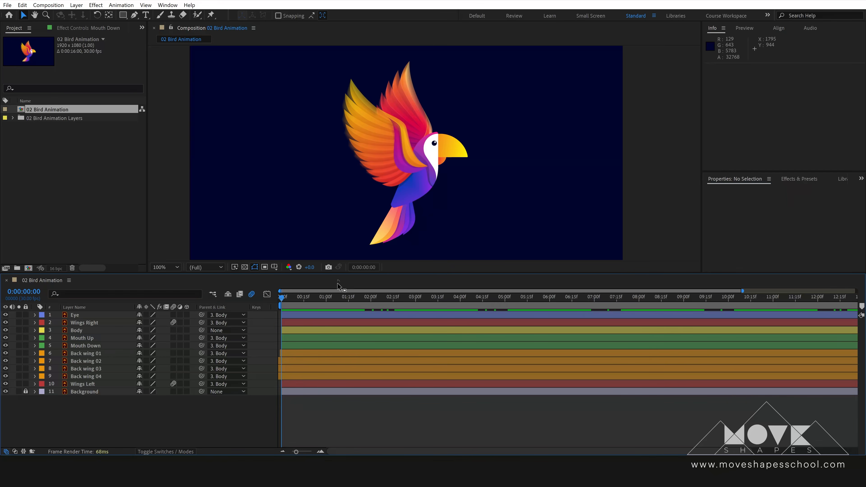
{"action": "left_click_drag", "start_coordinate": [335, 274], "coordinate": [336, 307]}
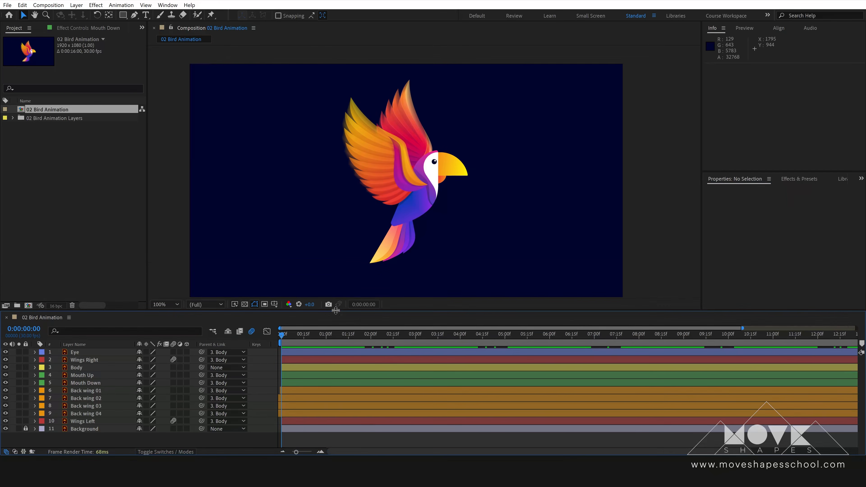
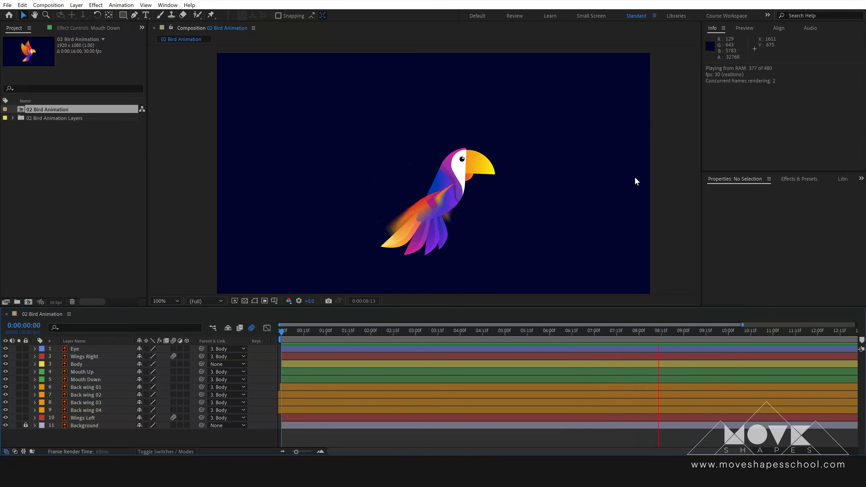
{"action": "left_click_drag", "start_coordinate": [284, 333], "coordinate": [276, 351]}
{"action": "key", "text": "ctrl+shift+h"}
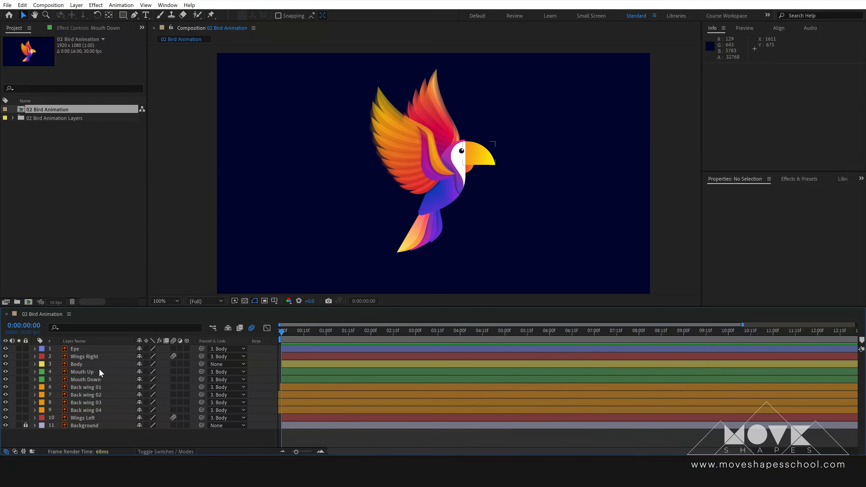
- Review the Body layer's Position and Rotation keyframes, and collapse the layer again
{"action": "left_click", "coordinate": [84, 365]}
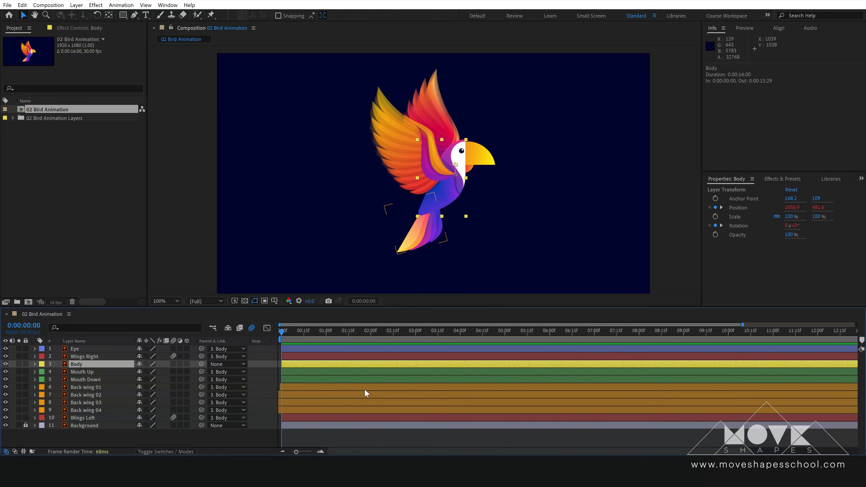
{"action": "key", "text": "u"}
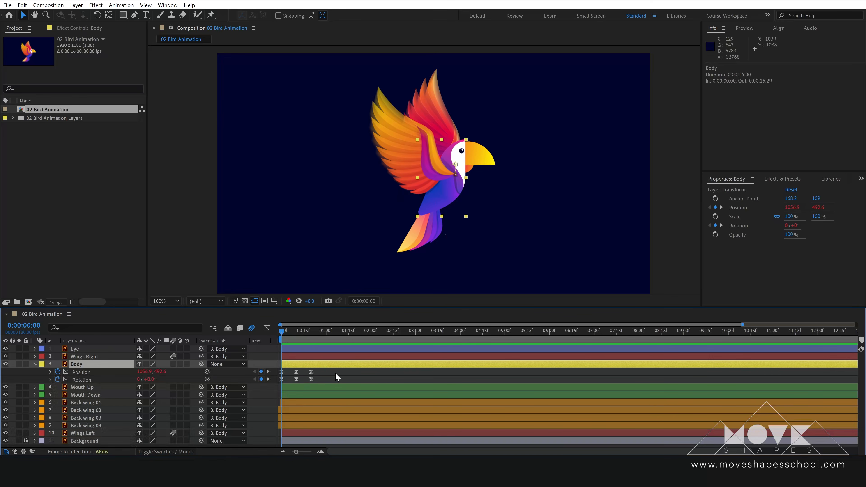
{"action": "key", "text": "F2"}
{"action": "left_click", "coordinate": [35, 365]}
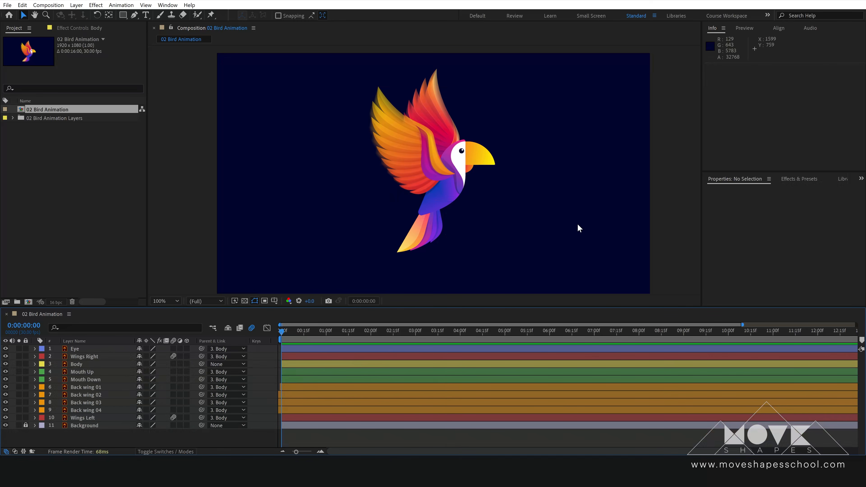
- Add a new null object to the bird composition and select it
{"action": "left_click", "coordinate": [189, 128]}
{"action": "right_click", "coordinate": [180, 140]}
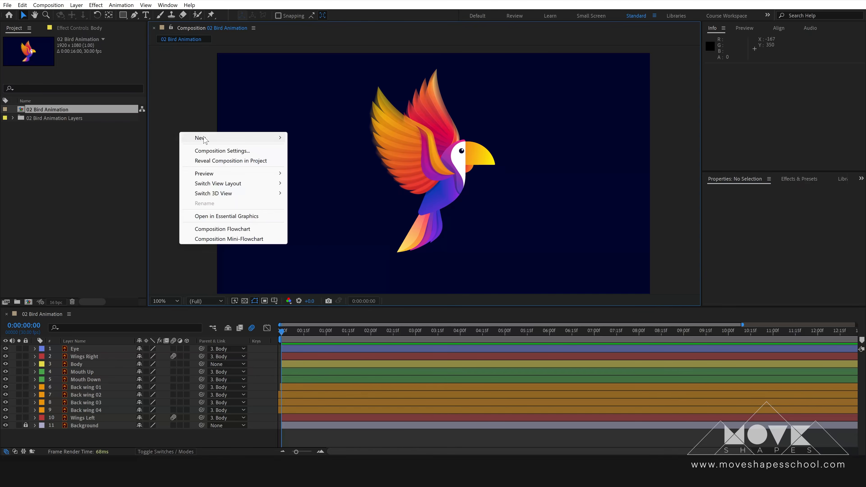
{"action": "mouse_move", "coordinate": [218, 138]}
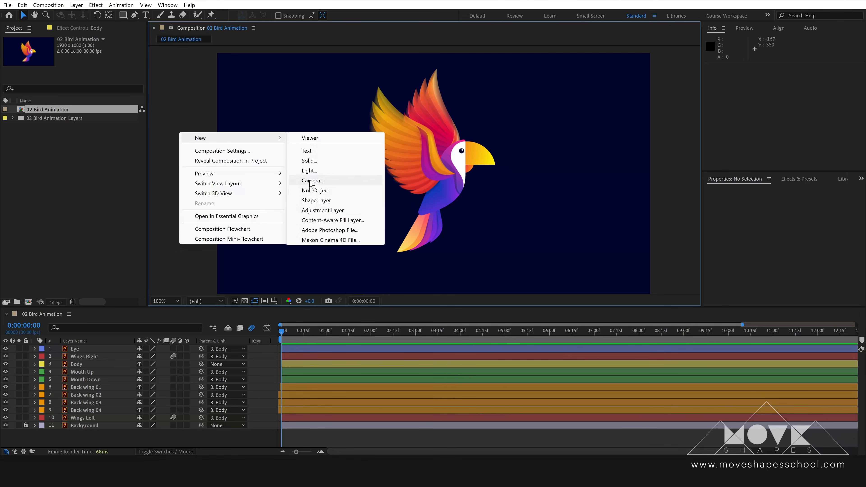
{"action": "left_click", "coordinate": [328, 193]}
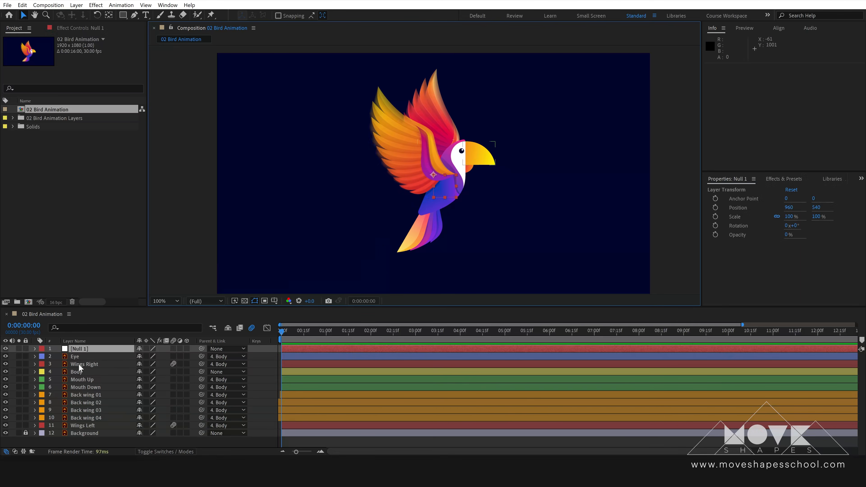
{"action": "left_click", "coordinate": [86, 349]}
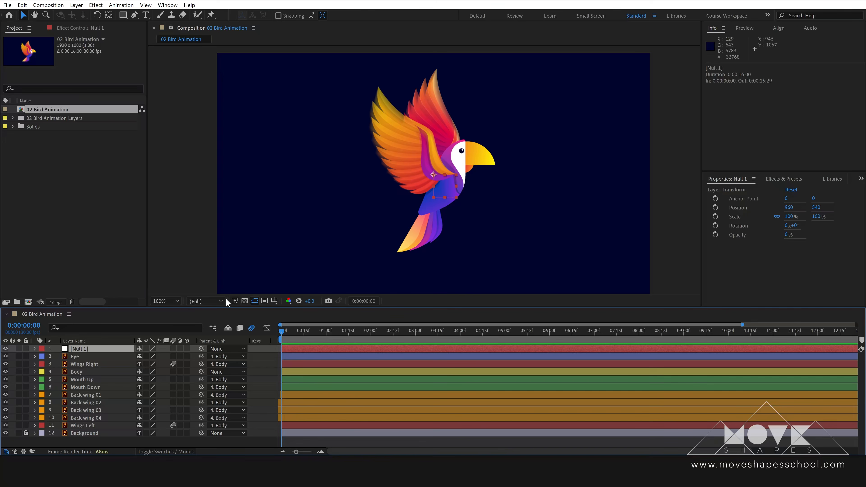
- Move the null object to about 1044, 514, near the bird's neck, and collapse its transform properties
{"action": "left_click", "coordinate": [35, 349]}
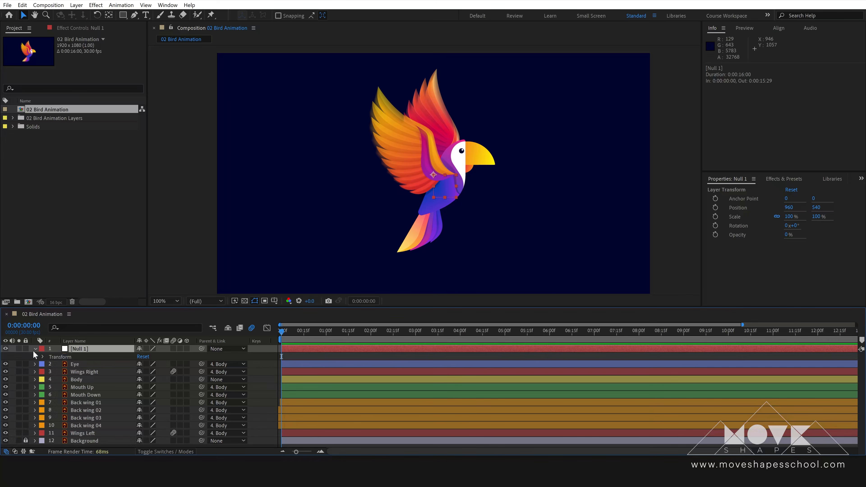
{"action": "left_click", "coordinate": [42, 357]}
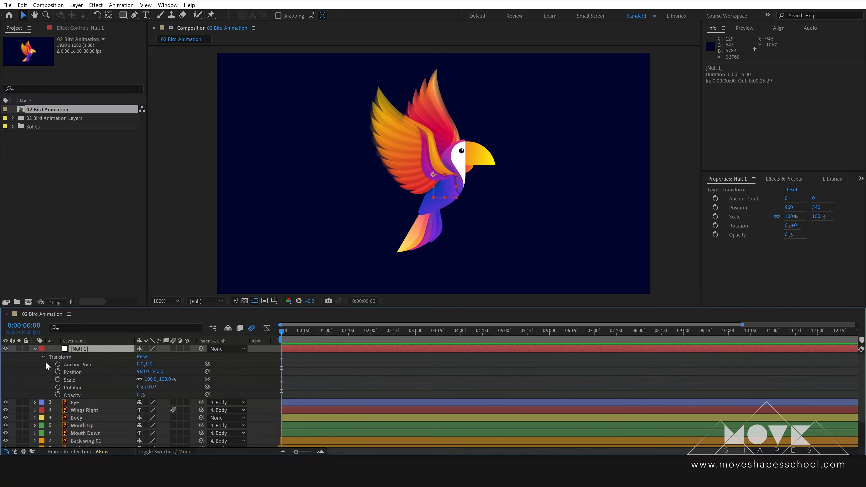
{"action": "left_click", "coordinate": [61, 357]}
{"action": "left_click", "coordinate": [438, 182]}
{"action": "left_click_drag", "start_coordinate": [433, 175], "coordinate": [451, 176]}
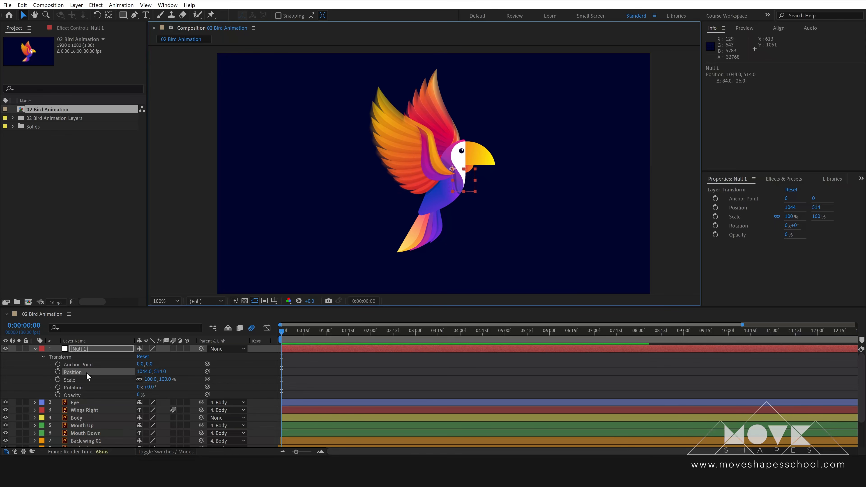
{"action": "left_click", "coordinate": [36, 349]}
{"action": "left_click", "coordinate": [36, 349]}
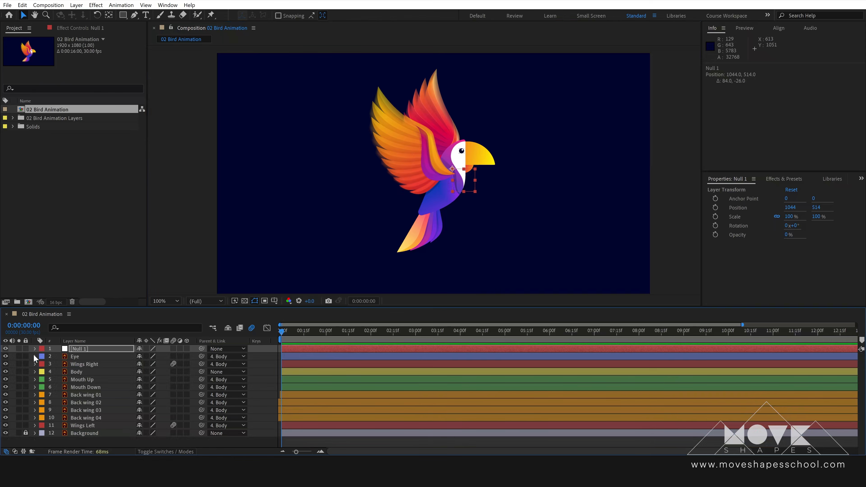
- Parent the Body layer to the null object, and rename the null Controller
{"action": "left_click", "coordinate": [78, 374]}
{"action": "left_click_drag", "start_coordinate": [201, 371], "coordinate": [88, 353]}
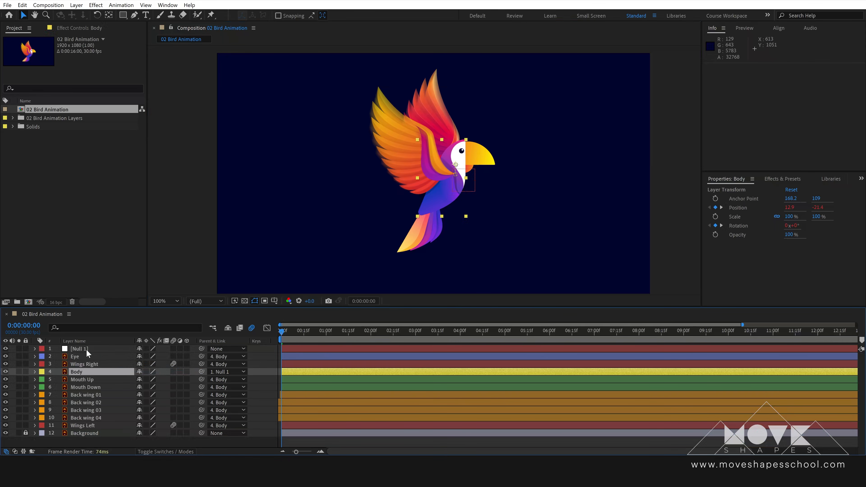
{"action": "right_click", "coordinate": [87, 349]}
{"action": "left_click", "coordinate": [105, 323]}
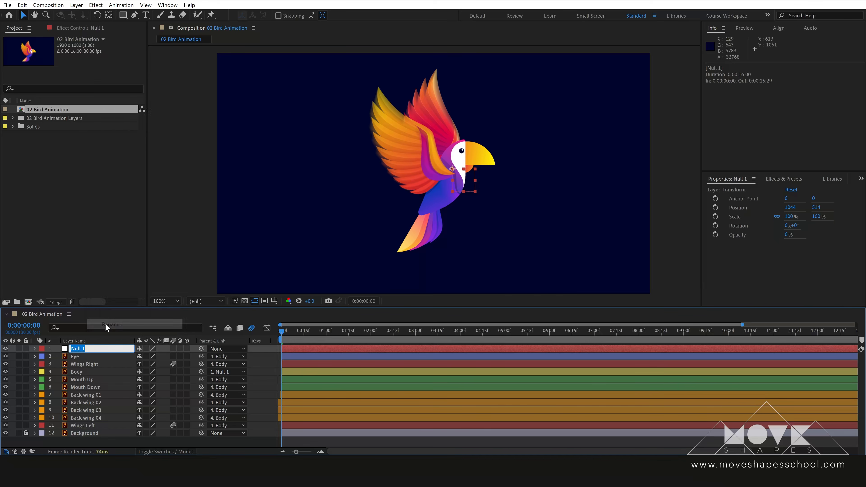
{"action": "type", "text": "Controller"}
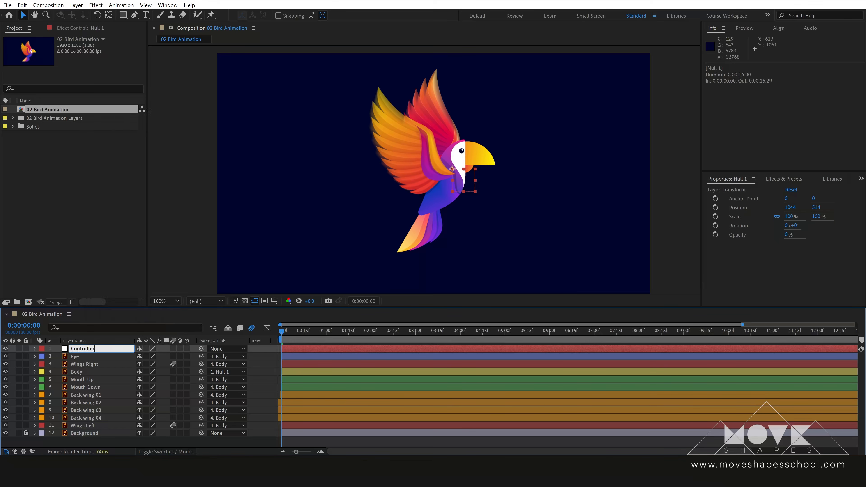
{"action": "key", "text": "Return"}
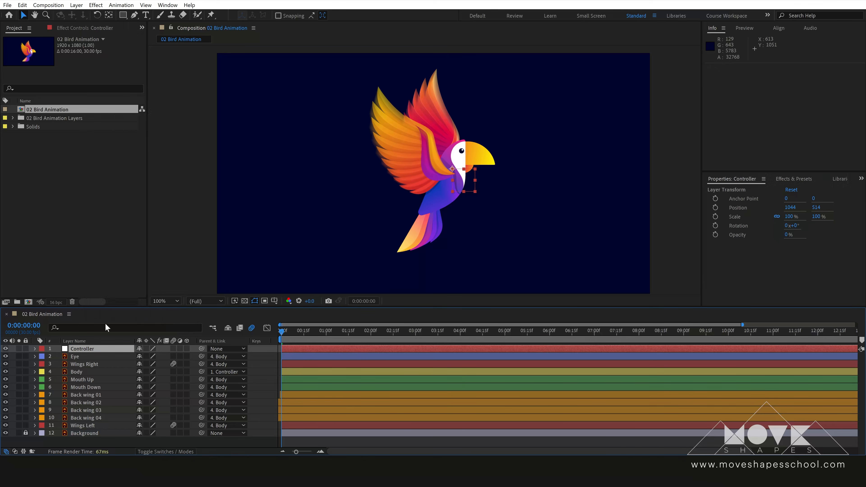
- Move the Controller null to about 1497, 527 and preview the flight to test how the bird follows it
{"action": "left_click", "coordinate": [88, 349]}
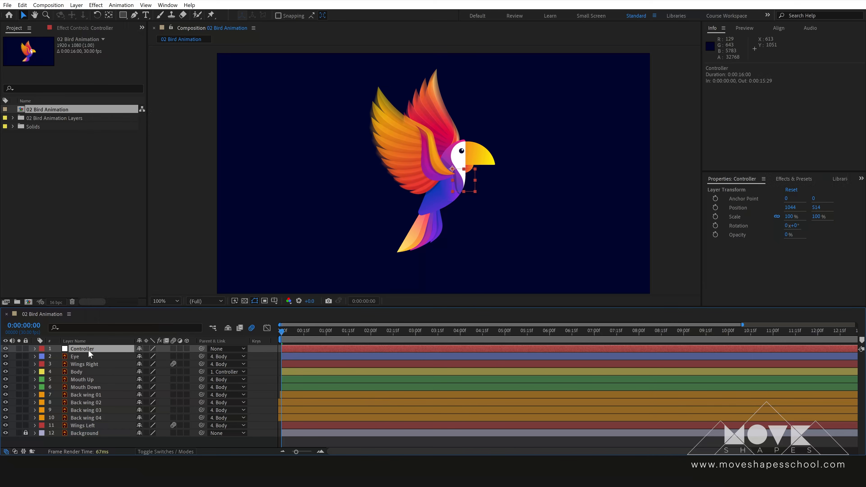
{"action": "left_click_drag", "start_coordinate": [451, 173], "coordinate": [554, 173]}
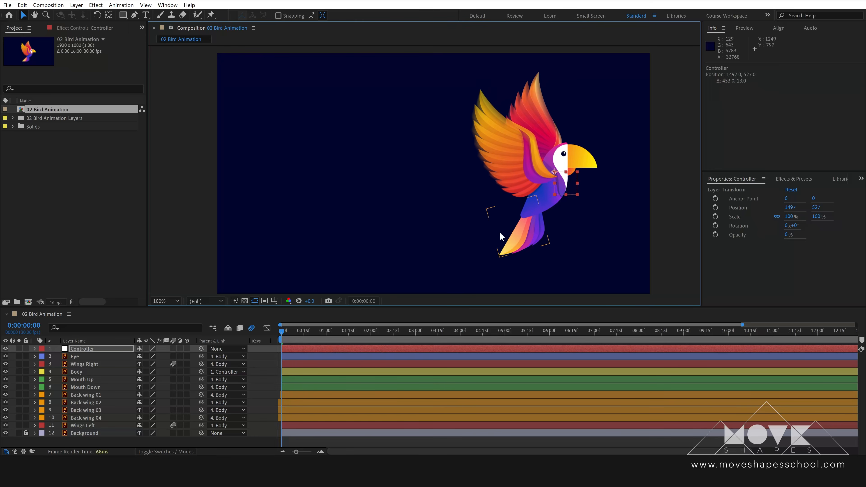
{"action": "key", "text": "space"}
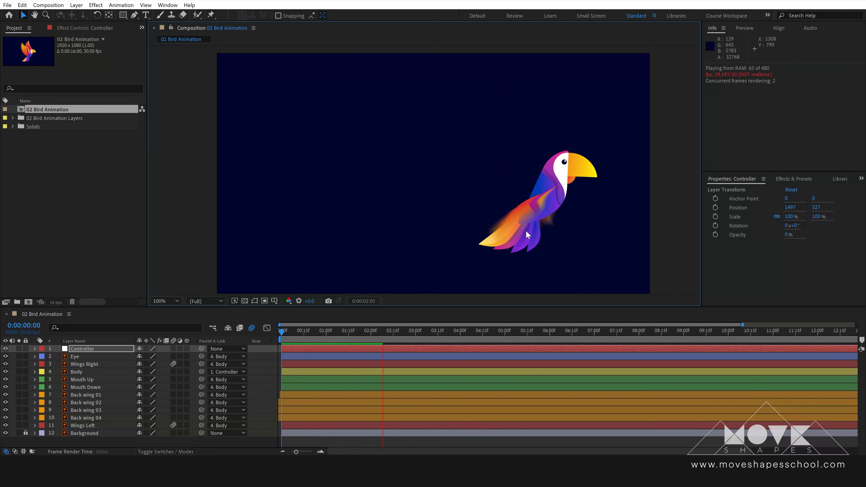
{"action": "key", "text": "space"}
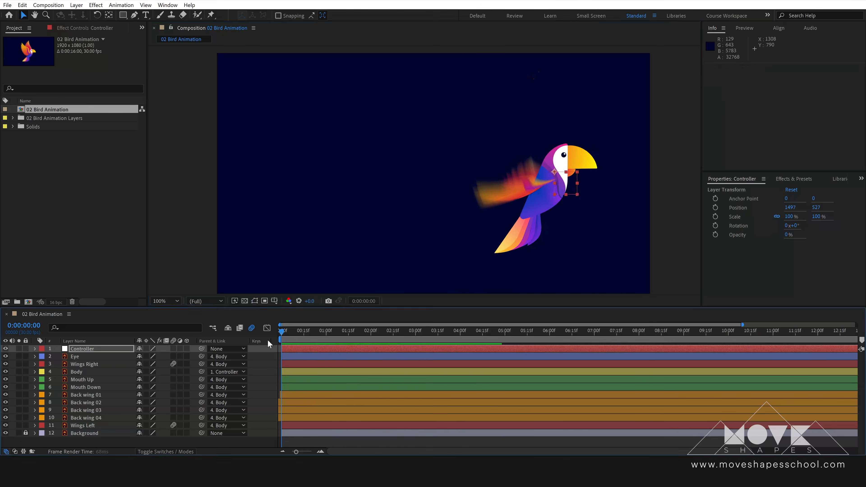
- Move the Controller outside the frame to about -471, 177 and keyframe its Position at 0:00:00:00
{"action": "left_click", "coordinate": [89, 350]}
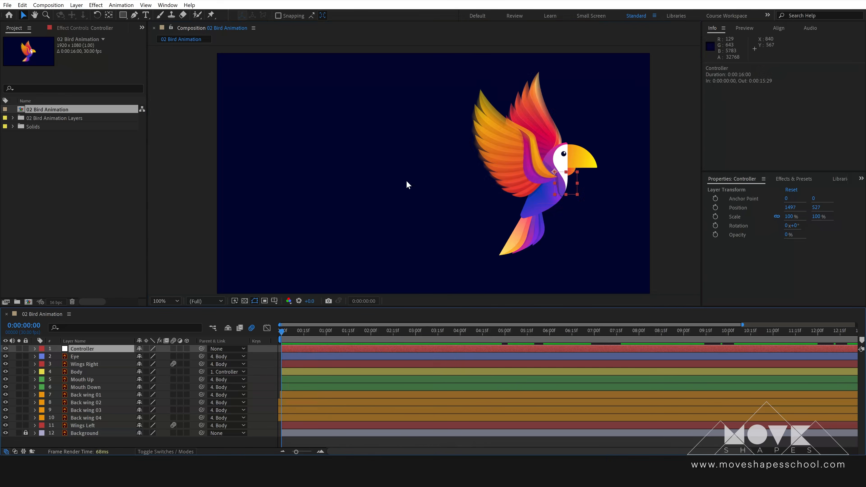
{"action": "scroll", "coordinate": [407, 181], "scroll_direction": "down", "scroll_amount": 2}
{"action": "left_click_drag", "start_coordinate": [486, 174], "coordinate": [263, 133]}
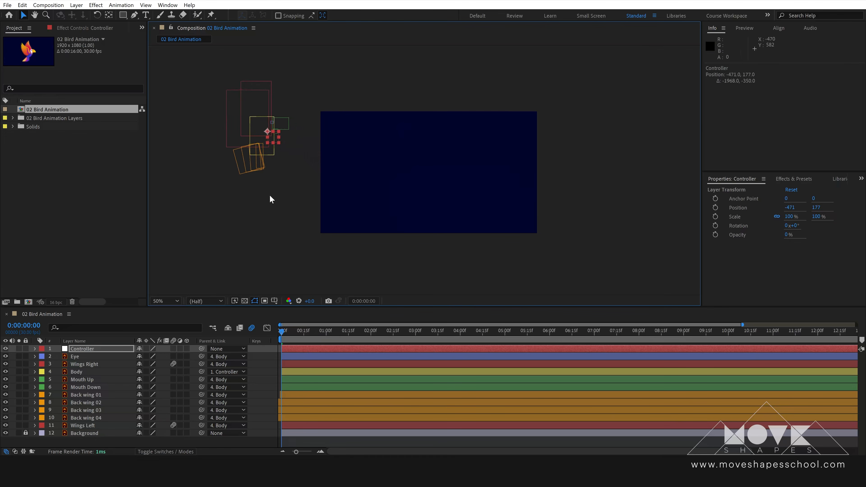
{"action": "left_click", "coordinate": [298, 349]}
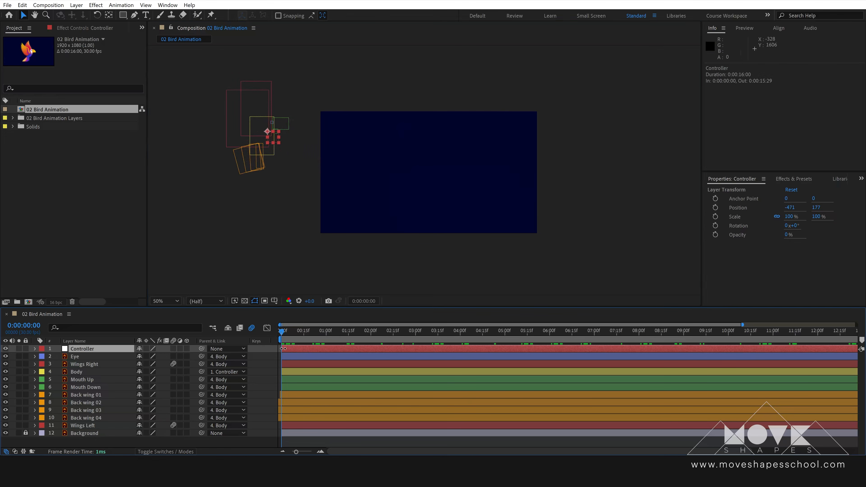
{"action": "key", "text": "p"}
{"action": "left_click", "coordinate": [57, 356]}
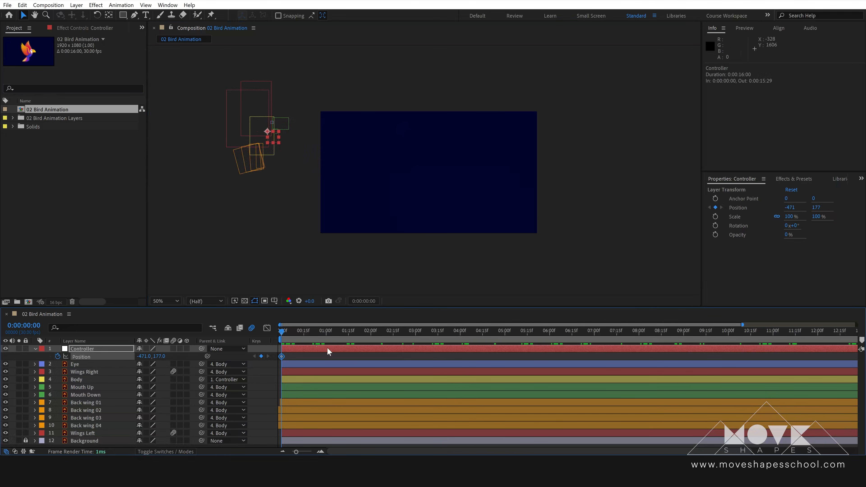
- Keyframe the Controller at about 1089, 607 at 0:00:02:00, and reposition its starting keyframe to about -343, -21
{"action": "left_click_drag", "start_coordinate": [278, 333], "coordinate": [373, 338]}
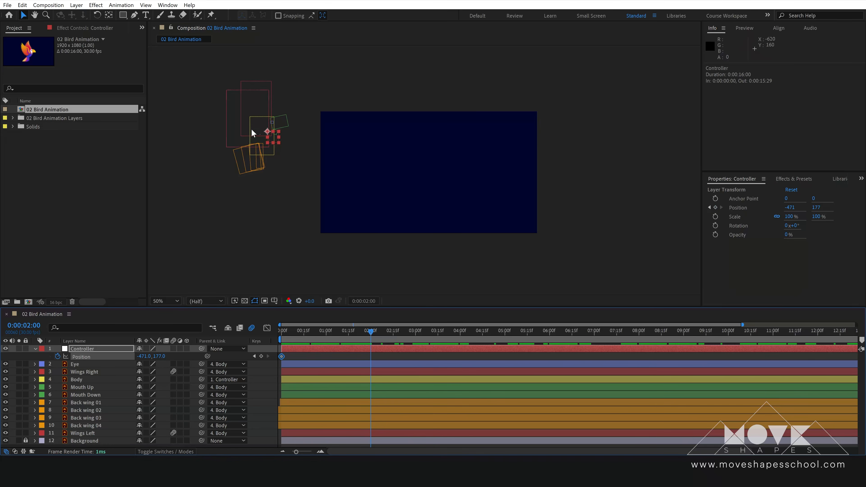
{"action": "left_click_drag", "start_coordinate": [268, 131], "coordinate": [443, 182]}
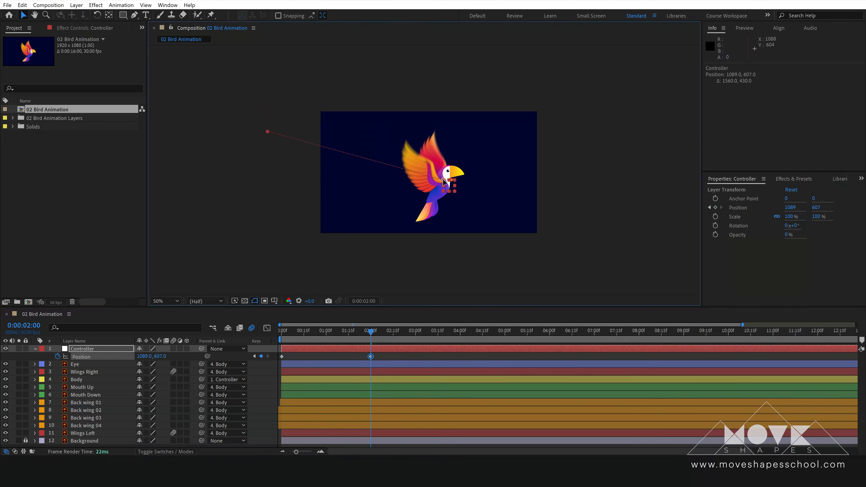
{"action": "left_click_drag", "start_coordinate": [338, 339], "coordinate": [282, 338]}
{"action": "left_click_drag", "start_coordinate": [267, 130], "coordinate": [282, 109]}
- Add another Controller Position keyframe holding the bird at the frame's centre, and place it at 0:00:05:00
{"action": "left_click_drag", "start_coordinate": [310, 339], "coordinate": [401, 349]}
{"action": "key", "text": "space"}
{"action": "key", "text": "space"}
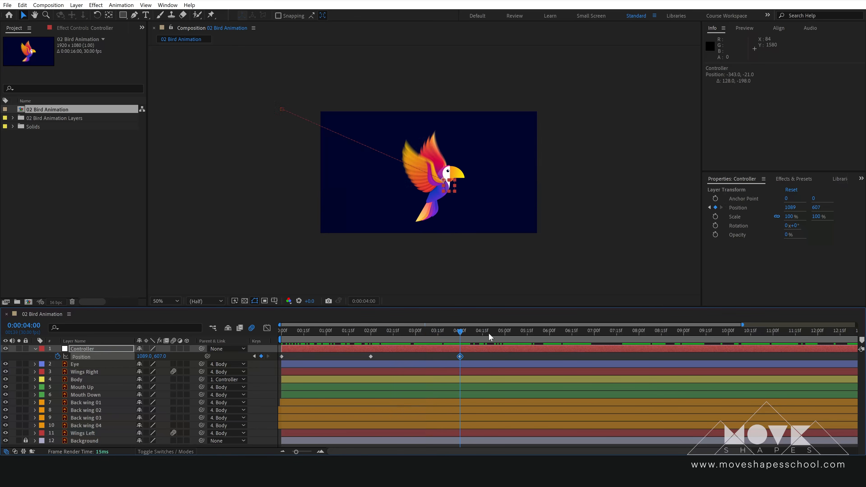
{"action": "left_click", "coordinate": [505, 336]}
{"action": "left_click_drag", "start_coordinate": [460, 356], "coordinate": [594, 343]}
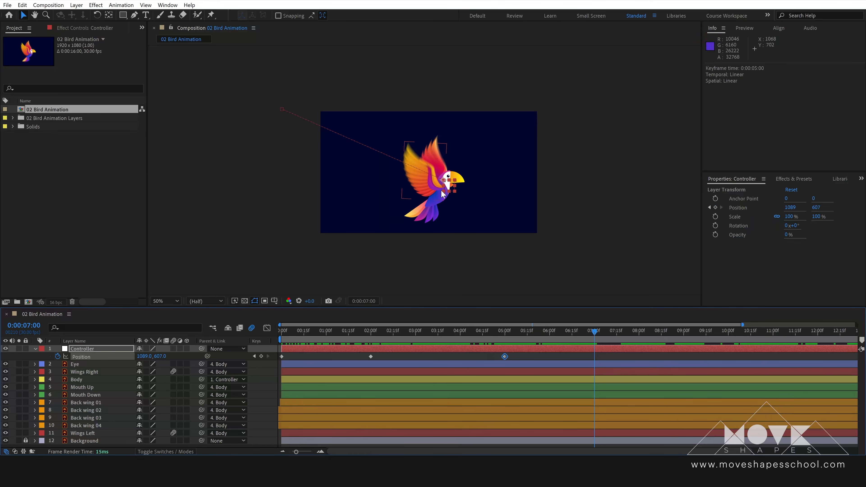
- Keyframe the Controller outside the frame at about 2449, -13 at 0:00:07:00, and preview the bird's exit
{"action": "left_click_drag", "start_coordinate": [442, 194], "coordinate": [604, 124]}
{"action": "left_click_drag", "start_coordinate": [586, 335], "coordinate": [282, 352]}
{"action": "key", "text": "space"}
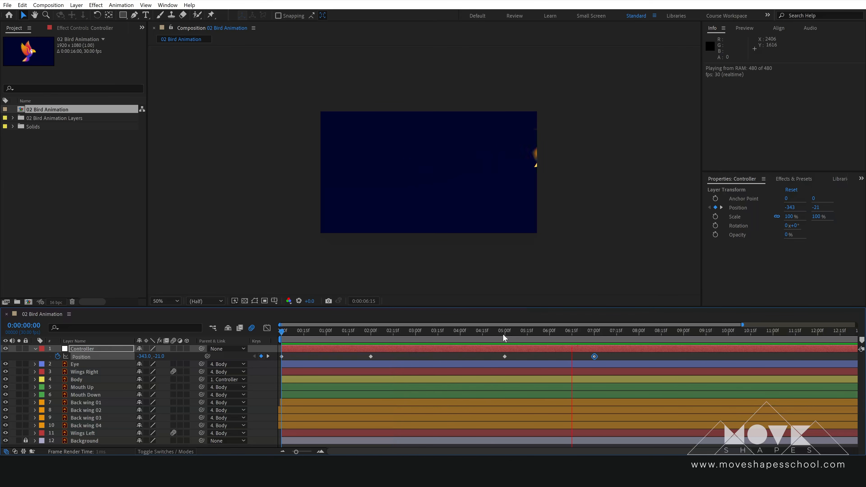
- Shift the Controller's last three Position keyframes one second earlier, placing the first of them at 0:00:01:00
{"action": "left_click_drag", "start_coordinate": [501, 334], "coordinate": [633, 379]}
{"action": "left_click", "coordinate": [325, 334]}
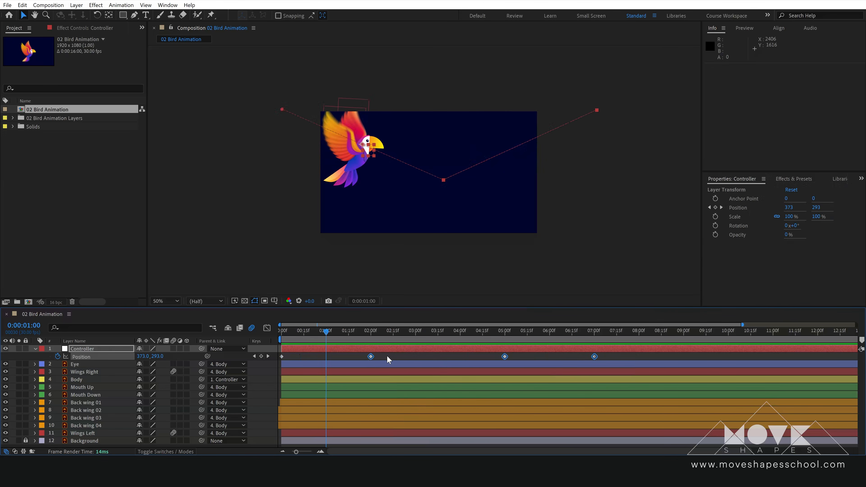
{"action": "left_click_drag", "start_coordinate": [371, 361], "coordinate": [326, 361]}
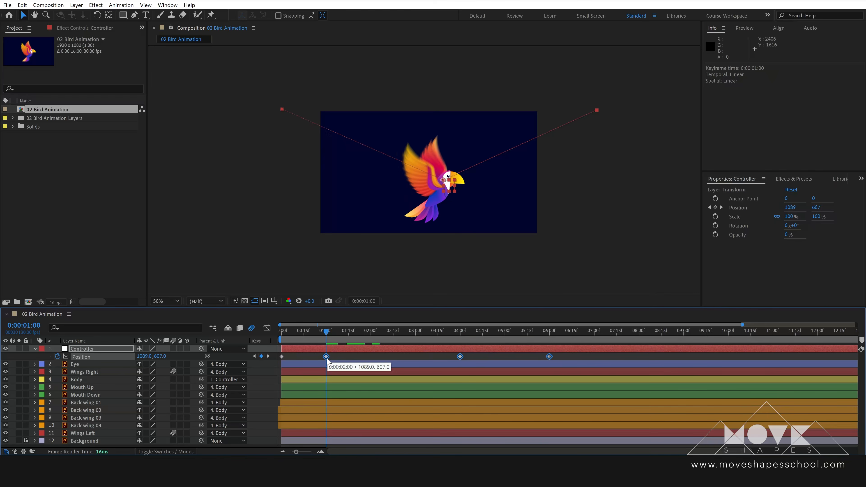
- Move the Controller's final Position keyframe to 0:00:05:00 and preview the faster exit
{"action": "left_click_drag", "start_coordinate": [453, 333], "coordinate": [507, 337]}
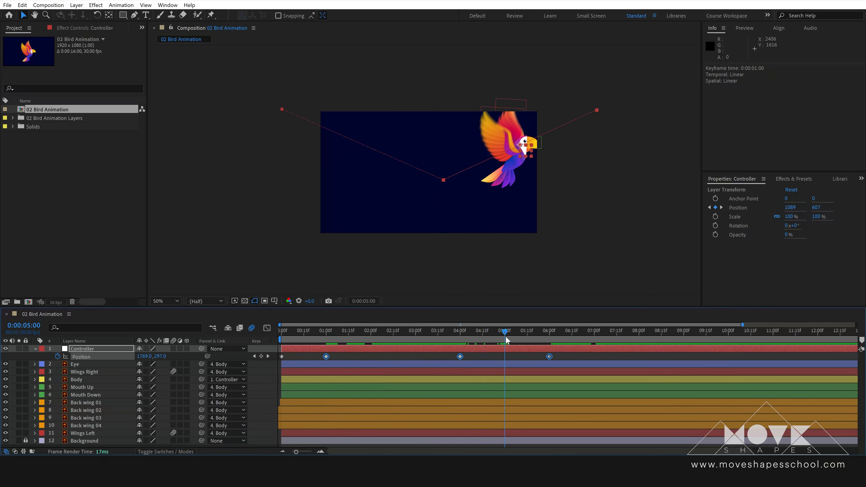
{"action": "left_click_drag", "start_coordinate": [550, 357], "coordinate": [281, 336]}
{"action": "key", "text": "space"}
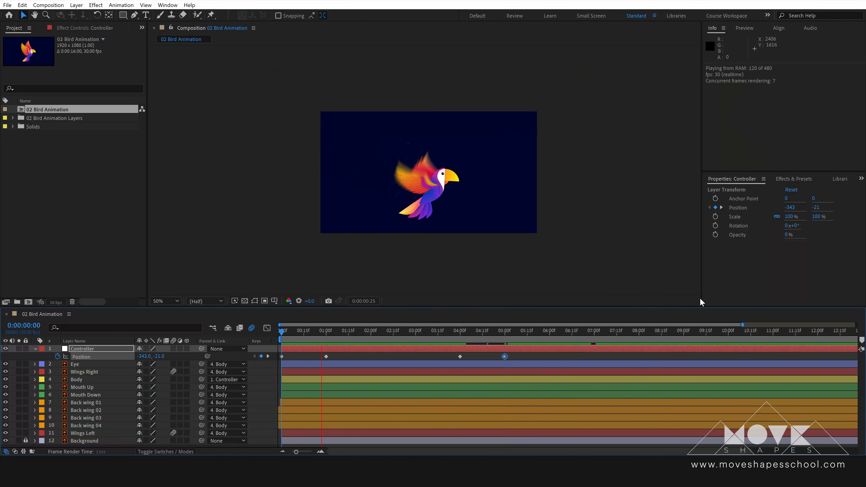
{"action": "left_click", "coordinate": [416, 336]}
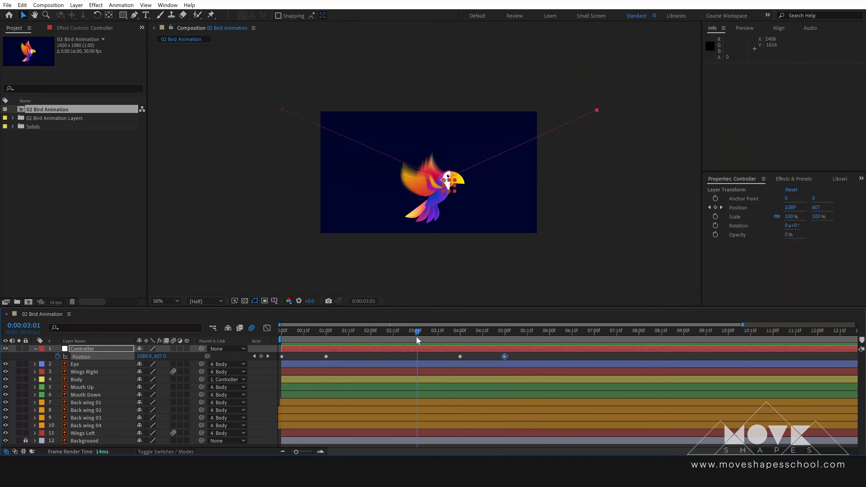
- Fit the composition view up to 100% and apply Easy Ease to all four Controller Position keyframes
{"action": "left_click", "coordinate": [166, 302]}
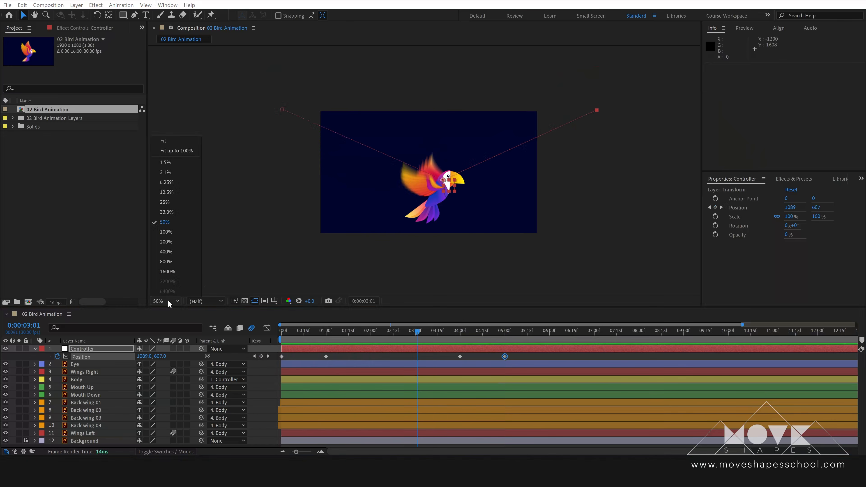
{"action": "left_click", "coordinate": [159, 150]}
{"action": "left_click", "coordinate": [365, 338]}
{"action": "left_click_drag", "start_coordinate": [511, 355], "coordinate": [267, 374]}
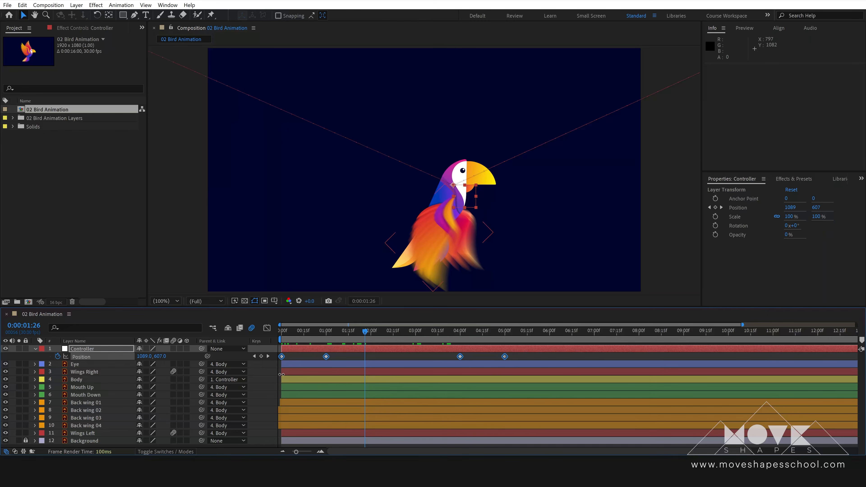
{"action": "left_click_drag", "start_coordinate": [321, 336], "coordinate": [326, 353]}
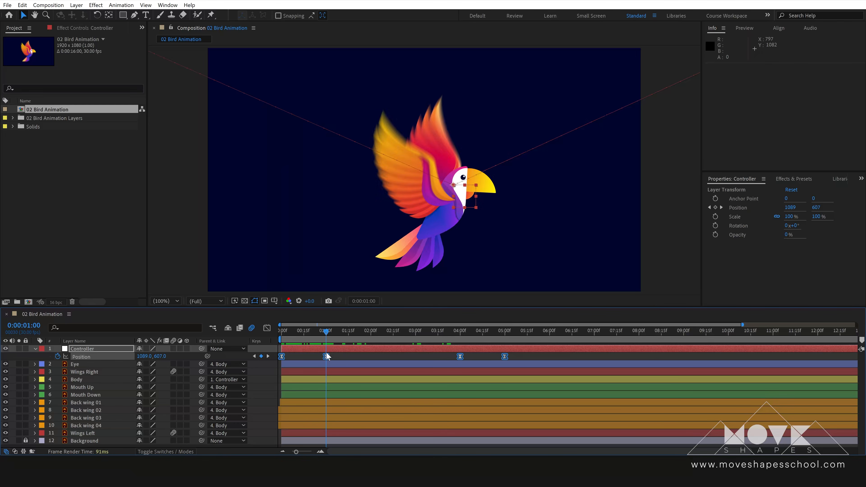
- Convert the Controller's motion path point at the frame's centre to a smooth point with the Convert Vertex Tool
{"action": "left_click", "coordinate": [84, 358]}
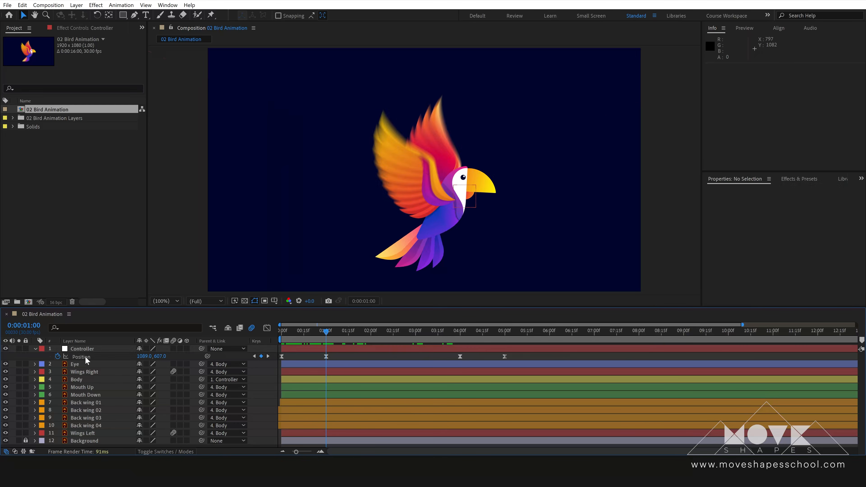
{"action": "left_click", "coordinate": [86, 358]}
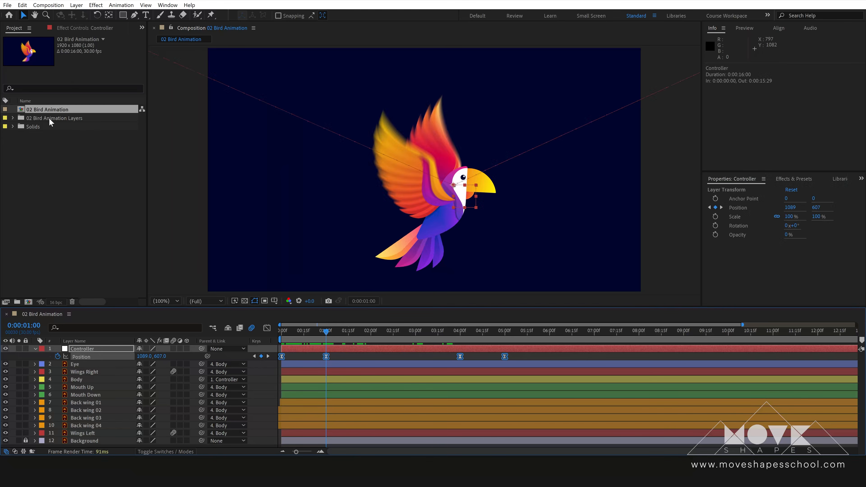
{"action": "left_click", "coordinate": [134, 16]}
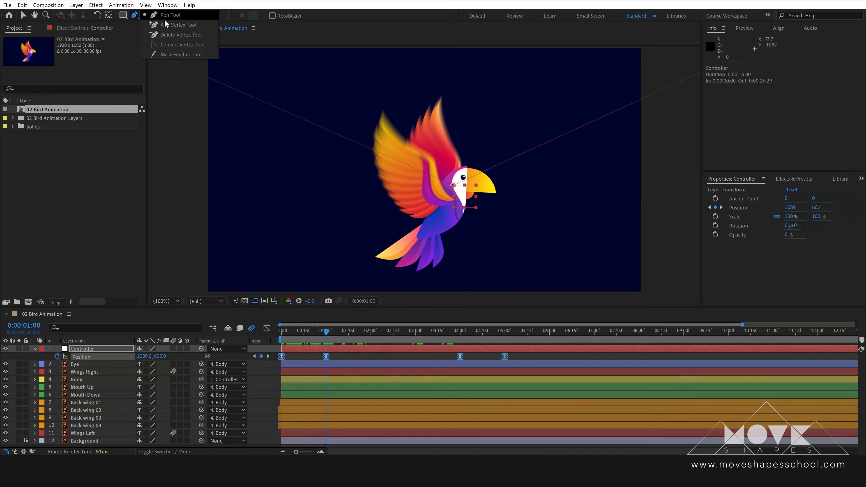
{"action": "left_click", "coordinate": [184, 46]}
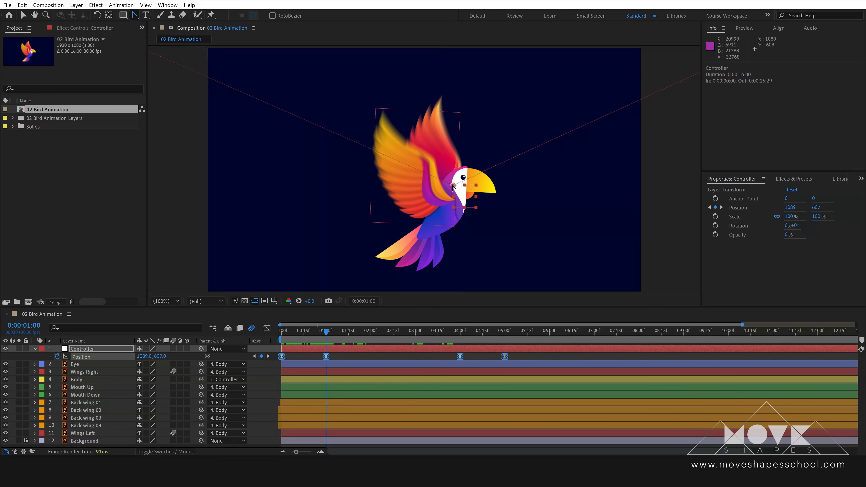
{"action": "left_click", "coordinate": [453, 185]}
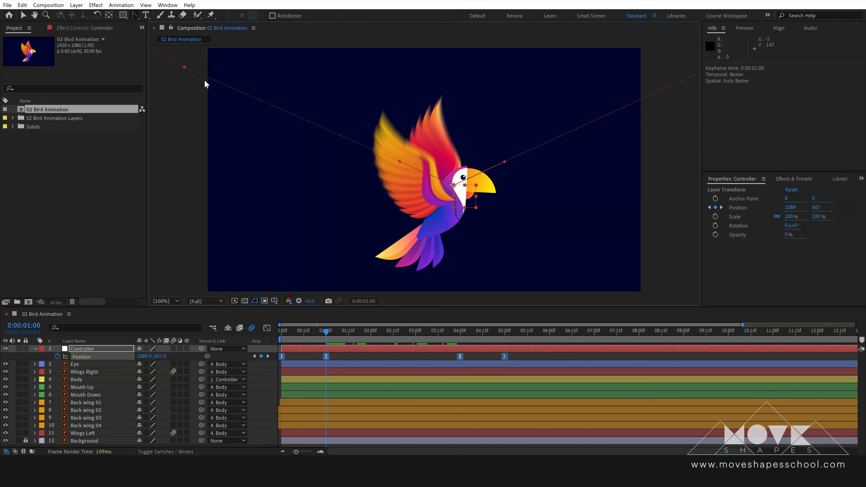
{"action": "key", "text": "comma"}
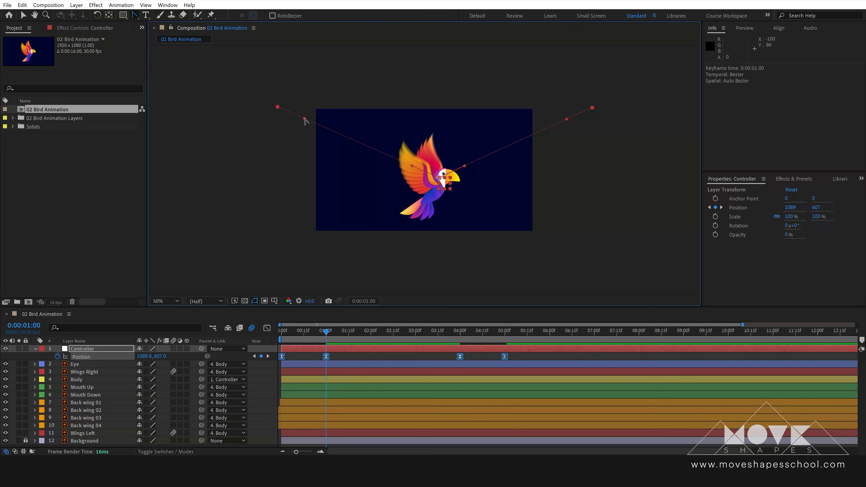
- Bend the Controller's motion path into a curved dip with its centre point at 1089, 500, and preview the flight
{"action": "left_click_drag", "start_coordinate": [305, 118], "coordinate": [305, 131]}
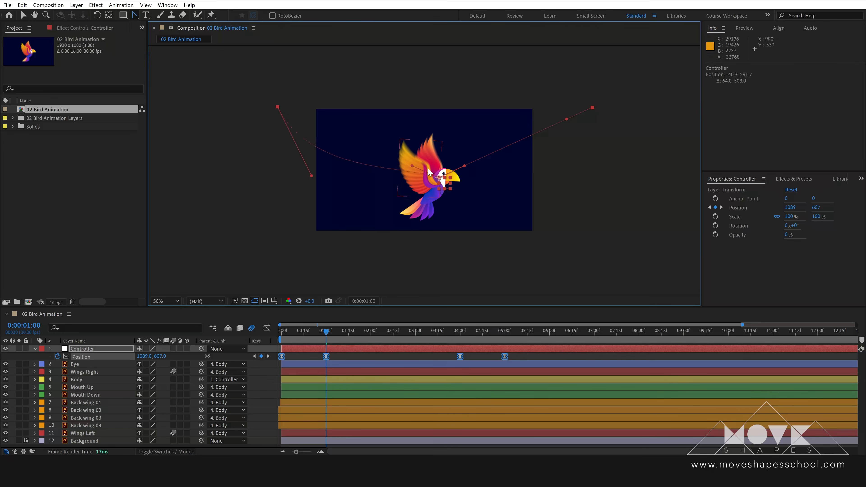
{"action": "left_click_drag", "start_coordinate": [304, 116], "coordinate": [323, 107]}
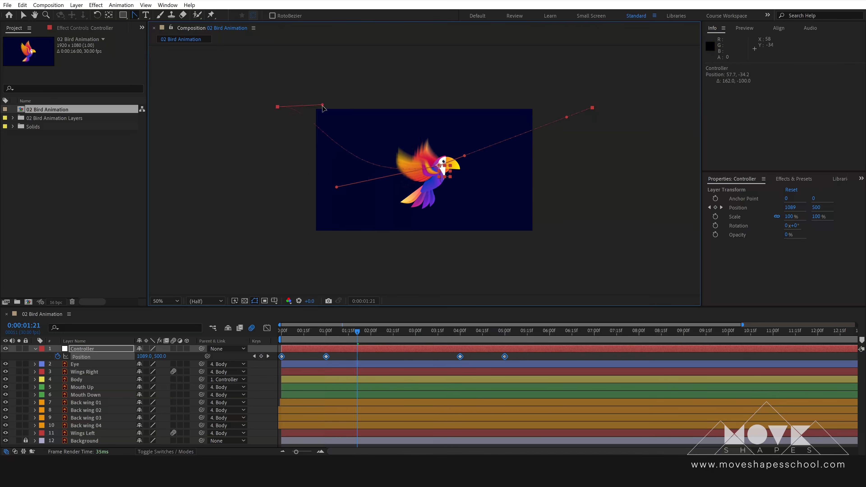
{"action": "left_click_drag", "start_coordinate": [465, 156], "coordinate": [514, 188]}
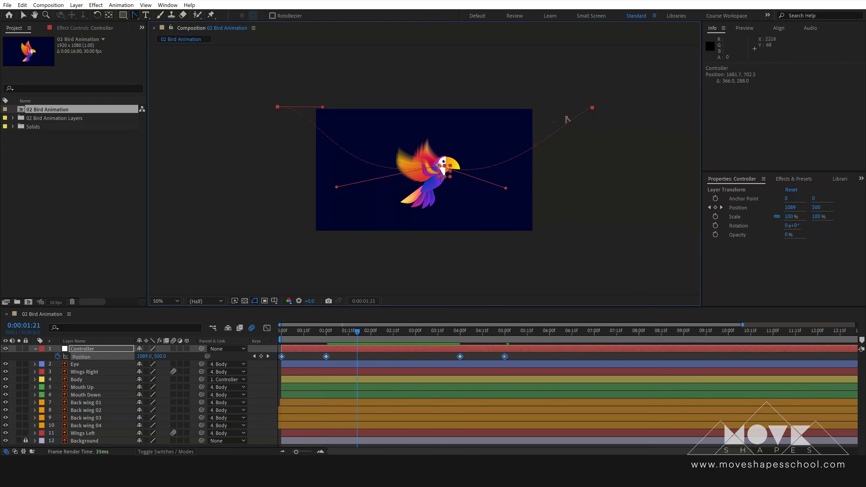
{"action": "left_click", "coordinate": [403, 312]}
{"action": "key", "text": "Home"}
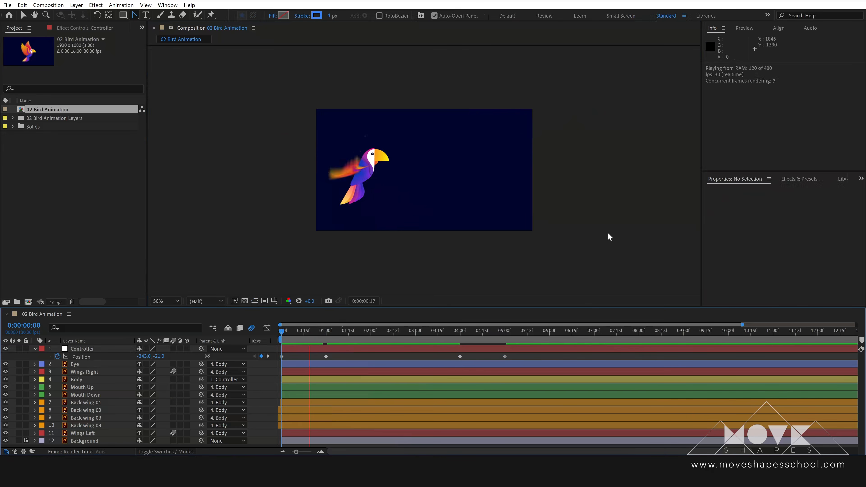
{"action": "key", "text": "space"}
- Reapply Easy Ease to all the Controller's Position keyframes and preview the curved flight from the start
{"action": "left_click_drag", "start_coordinate": [513, 355], "coordinate": [214, 381]}
{"action": "key", "text": "F9"}
{"action": "left_click", "coordinate": [336, 357]}
{"action": "key", "text": "Home"}
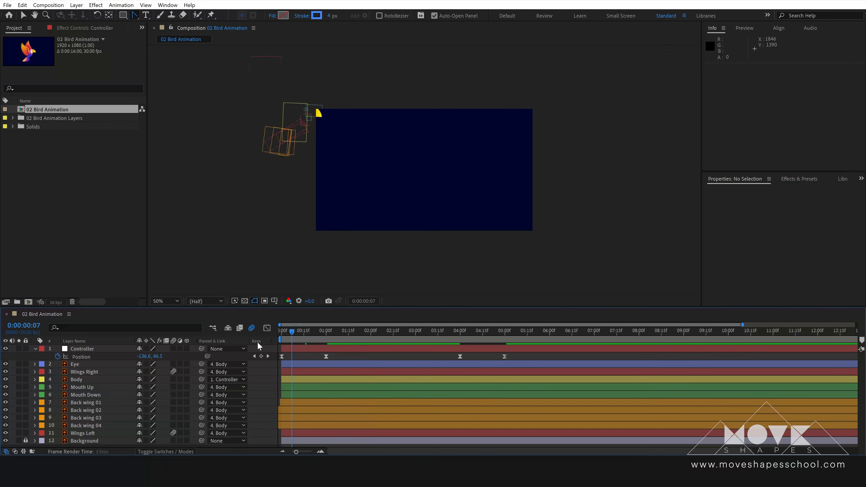
{"action": "left_click", "coordinate": [98, 357]}
{"action": "key", "text": "space"}
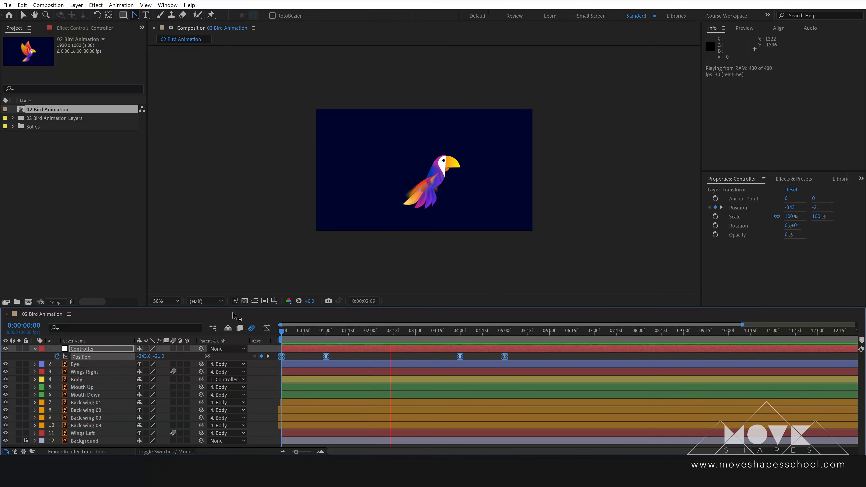
- Fit the composition view, set the work area to end at 0:00:05:04, and preview that range
{"action": "left_click", "coordinate": [173, 303]}
{"action": "left_click", "coordinate": [166, 150]}
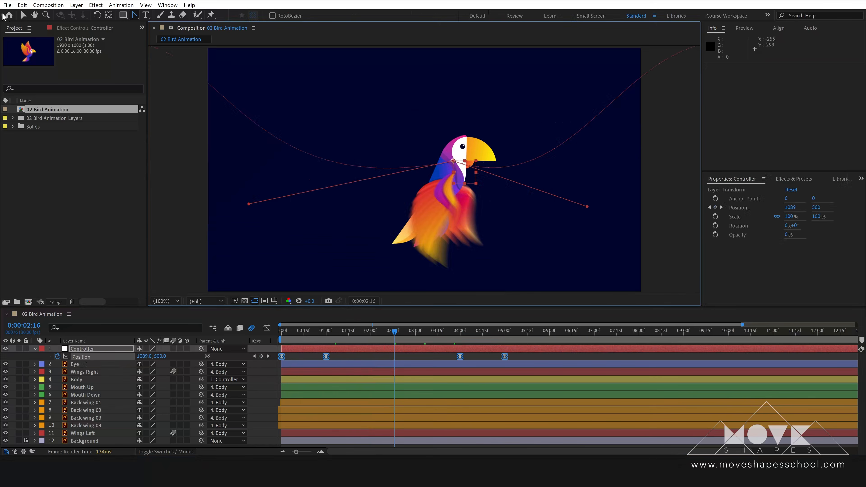
{"action": "left_click", "coordinate": [24, 16]}
{"action": "mouse_move", "coordinate": [500, 332]}
{"action": "left_mouse_down"}
{"action": "mouse_move", "coordinate": [517, 338]}
{"action": "mouse_move", "coordinate": [510, 344]}
{"action": "left_mouse_up"}
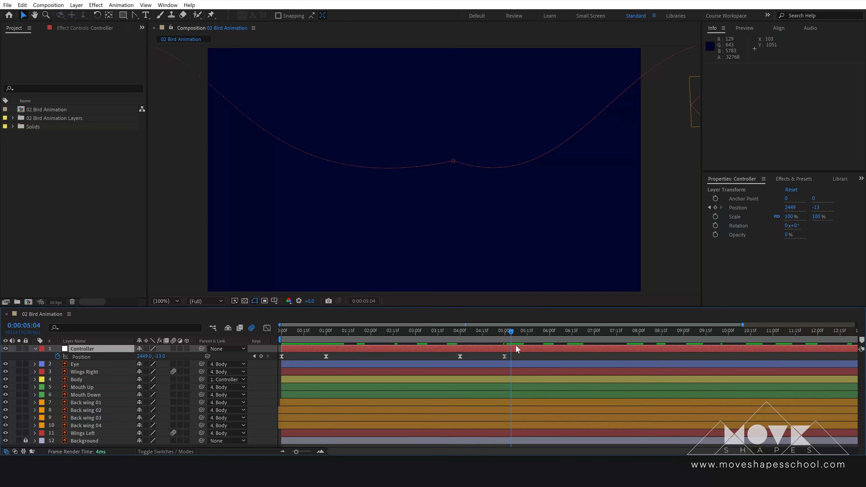
{"action": "key", "text": "n"}
{"action": "key", "text": "space"}
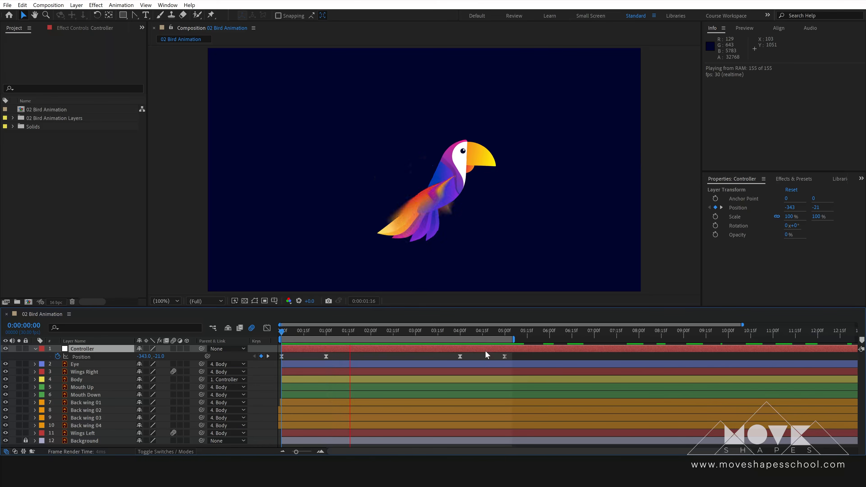
- Reveal the Controller's Rotation and add a 0° keyframe at 0:00:01:00
{"action": "key", "text": "k"}
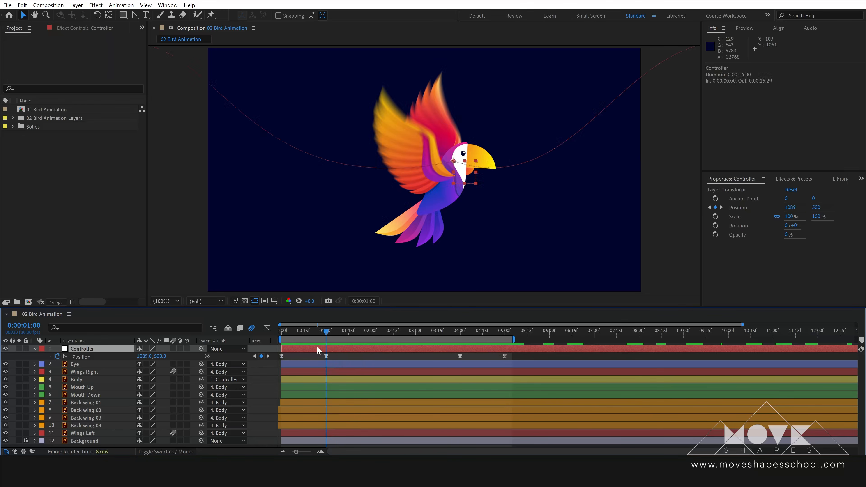
{"action": "key", "text": "r"}
{"action": "left_click", "coordinate": [48, 359]}
{"action": "left_click_drag", "start_coordinate": [296, 332], "coordinate": [326, 341]}
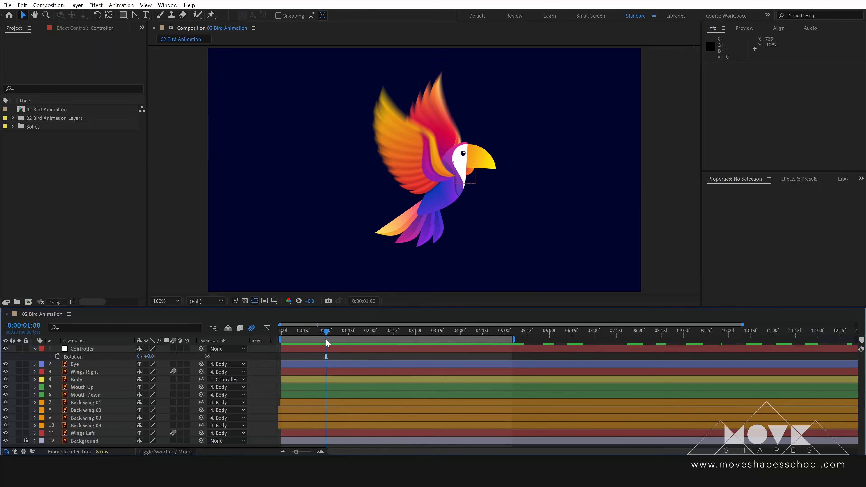
{"action": "left_click", "coordinate": [57, 356]}
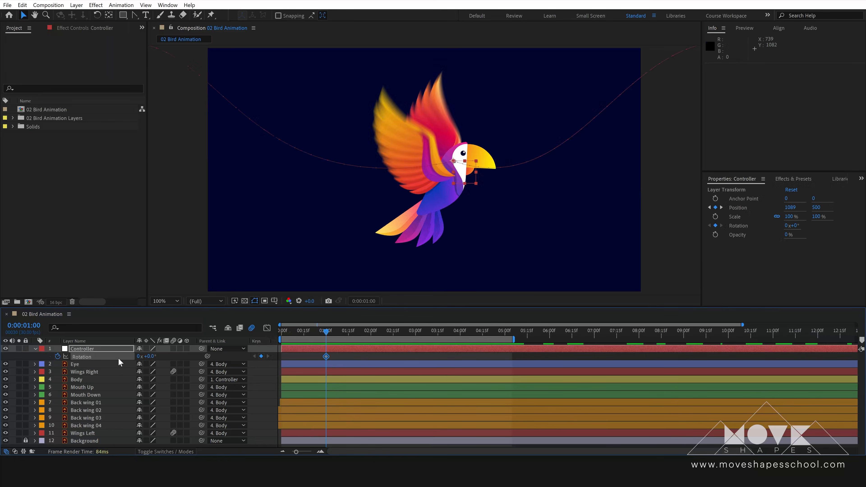
- Keyframe the Controller's Rotation at 88° at 0:00:00:00 so the bird enters tilted downward
{"action": "key", "text": "comma"}
{"action": "key", "text": "comma"}
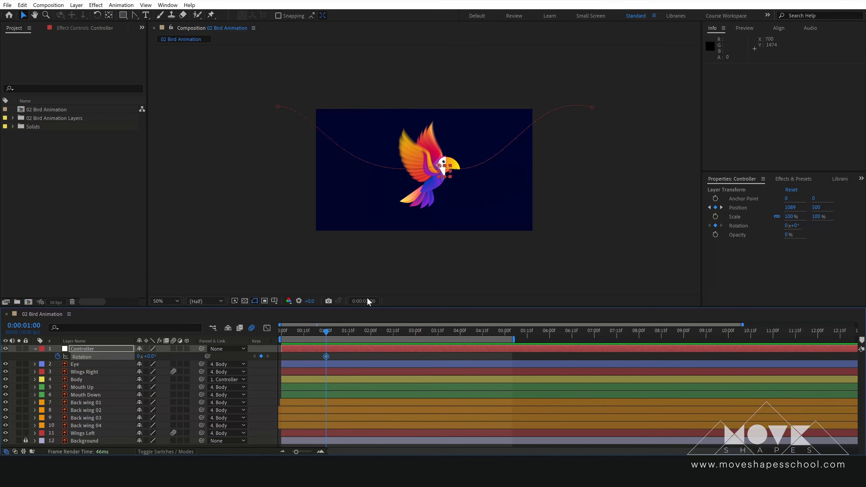
{"action": "left_click_drag", "start_coordinate": [314, 331], "coordinate": [265, 337]}
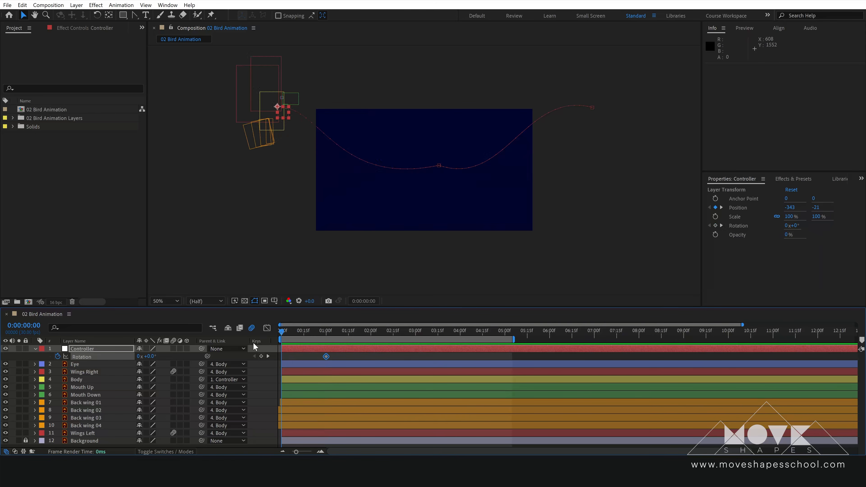
{"action": "left_click_drag", "start_coordinate": [150, 359], "coordinate": [171, 356]}
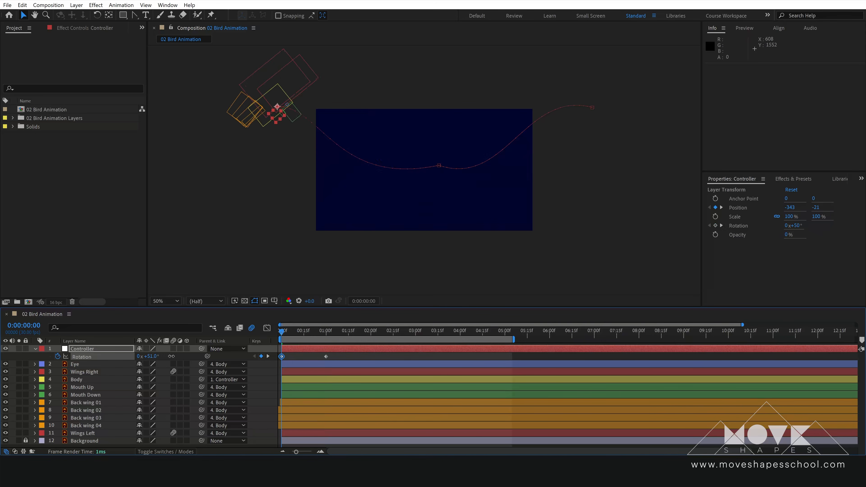
{"action": "left_click", "coordinate": [286, 357]}
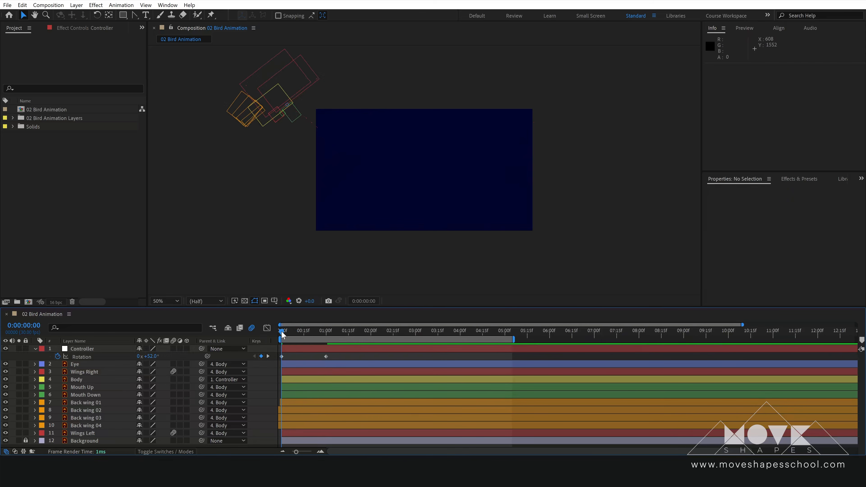
{"action": "left_click_drag", "start_coordinate": [285, 335], "coordinate": [259, 339]}
{"action": "left_click_drag", "start_coordinate": [147, 357], "coordinate": [168, 356]}
{"action": "left_click", "coordinate": [291, 357]}
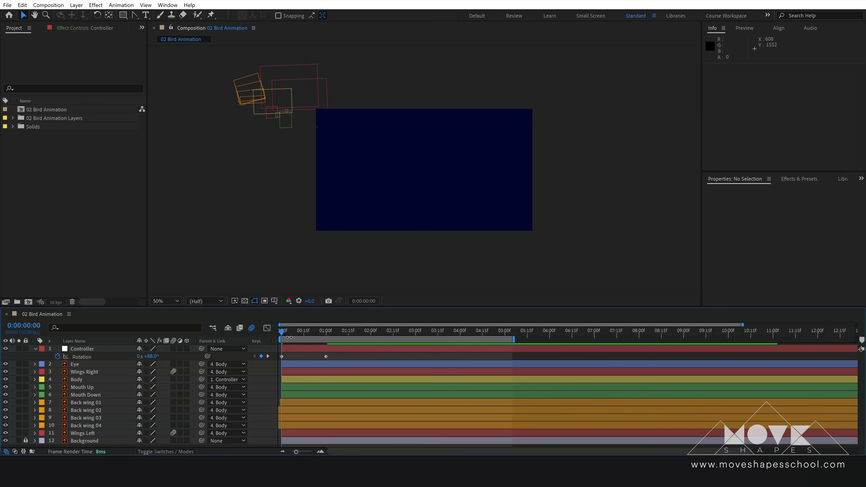
{"action": "left_click_drag", "start_coordinate": [284, 335], "coordinate": [266, 337]}
- Fit the composition view and preview the bird's rotated entrance
{"action": "left_click", "coordinate": [166, 301]}
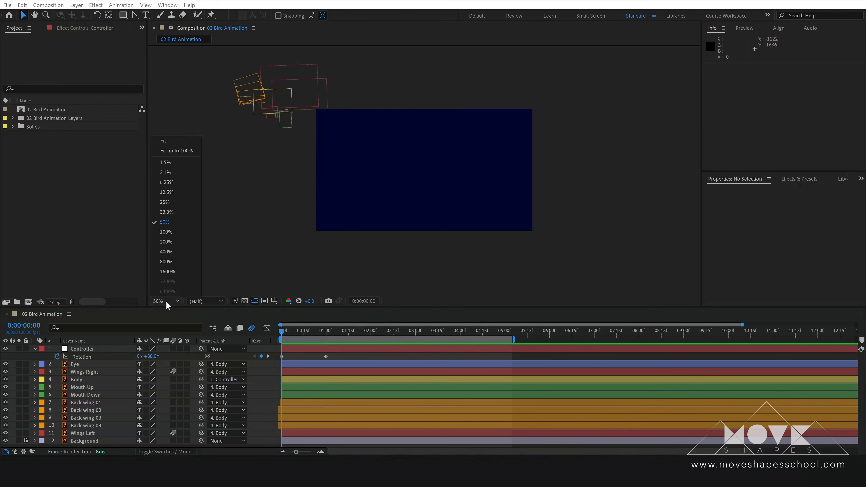
{"action": "left_click", "coordinate": [167, 140]}
{"action": "key", "text": "space"}
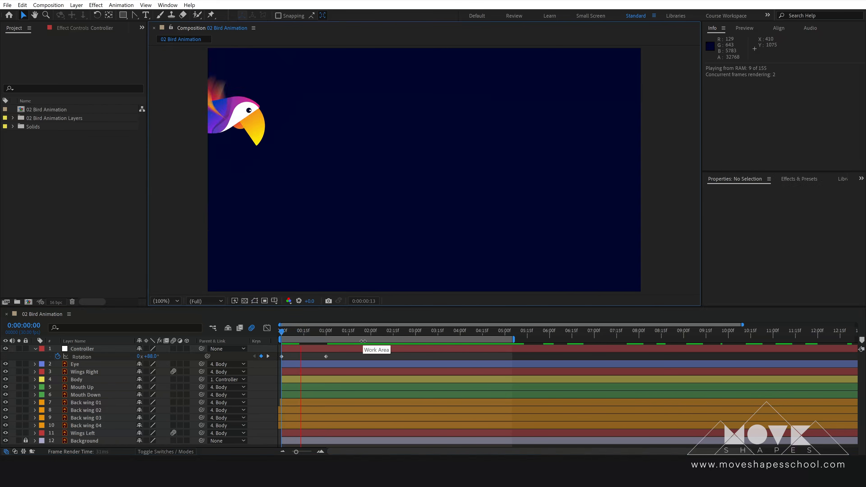
{"action": "left_click", "coordinate": [285, 339]}
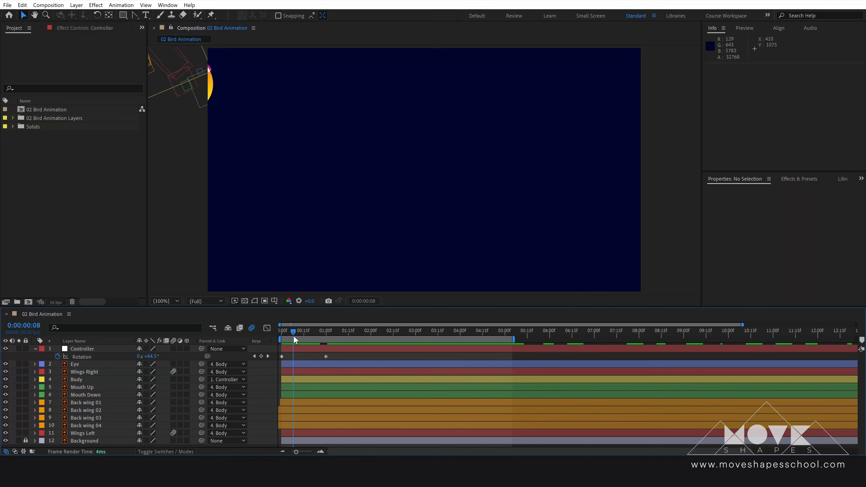
- Set the Controller's Rotation keyframe at 0:00:00:00 to 101° to tilt the bird's entrance further downward
{"action": "left_click_drag", "start_coordinate": [294, 336], "coordinate": [277, 344]}
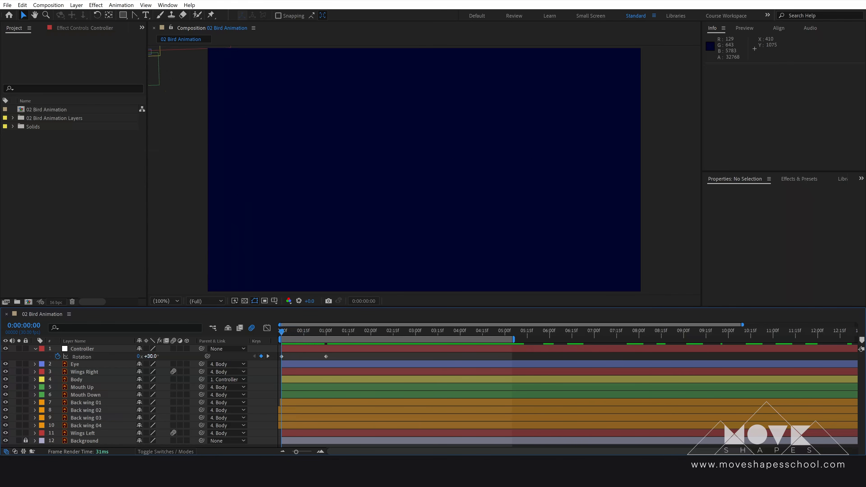
{"action": "left_click_drag", "start_coordinate": [149, 356], "coordinate": [165, 356]}
{"action": "left_click", "coordinate": [288, 354]}
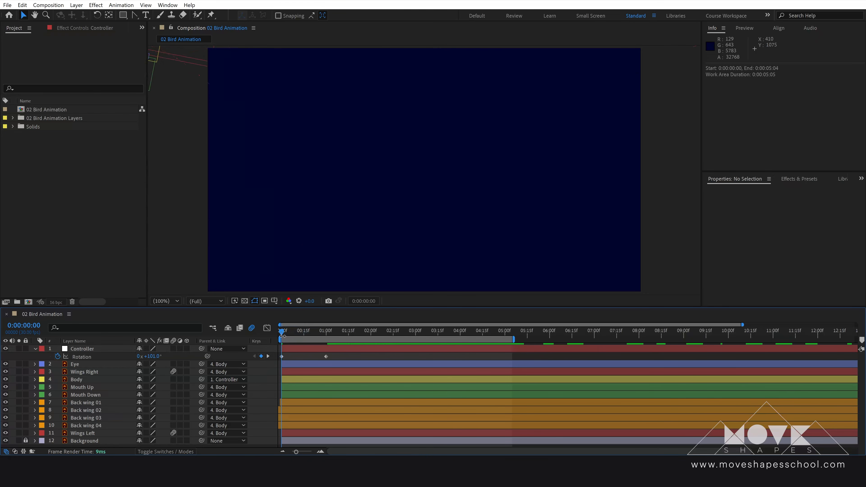
- Add a 0° Rotation keyframe to the Controller at 0:00:04:00 and keyframe a changed rotation near the work area's end for the bird's exit
{"action": "left_click_drag", "start_coordinate": [285, 332], "coordinate": [461, 337]}
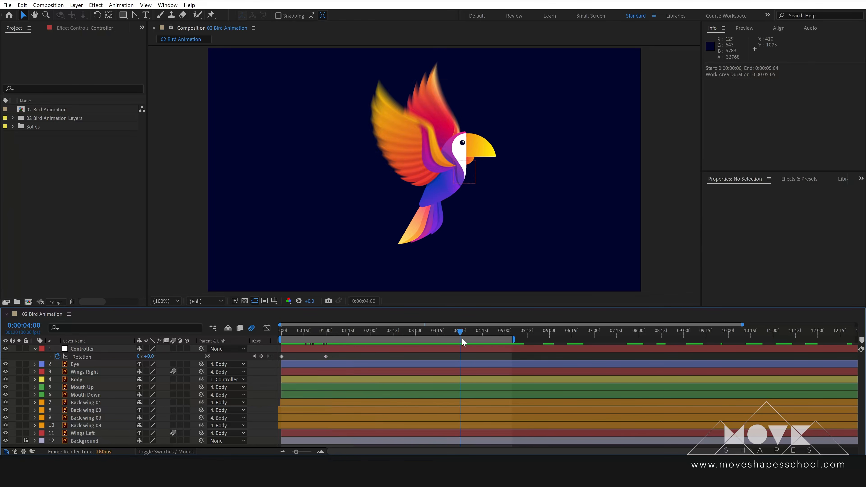
{"action": "left_click", "coordinate": [261, 356]}
{"action": "left_click_drag", "start_coordinate": [462, 336], "coordinate": [478, 336]}
{"action": "left_click_drag", "start_coordinate": [152, 357], "coordinate": [170, 357]}
{"action": "left_click_drag", "start_coordinate": [477, 357], "coordinate": [270, 363]}
{"action": "left_click", "coordinate": [297, 352]}
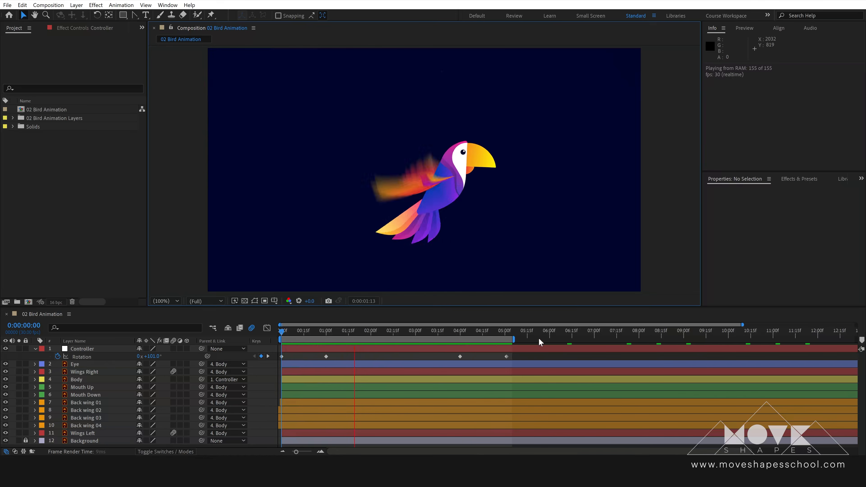
- Apply Easy Ease to all four of the Controller's Rotation keyframes and preview the flight from 0:00:00:00
{"action": "key", "text": "space"}
{"action": "left_click_drag", "start_coordinate": [518, 357], "coordinate": [255, 386]}
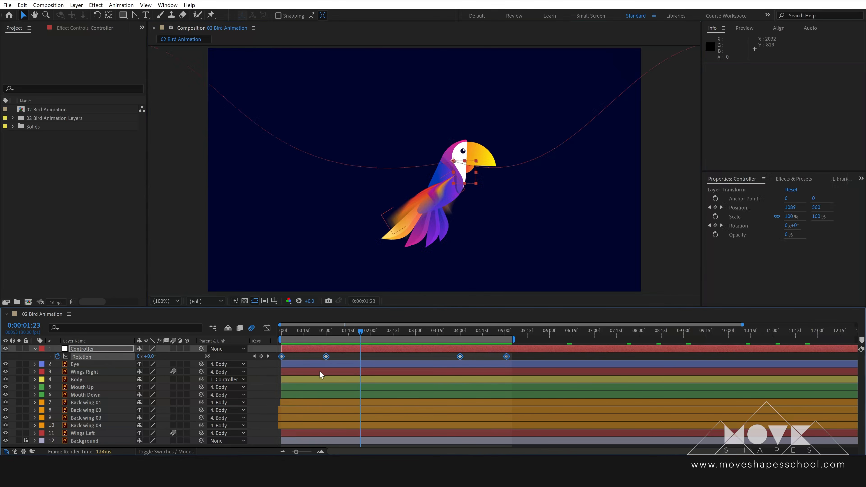
{"action": "left_click", "coordinate": [351, 355]}
{"action": "key", "text": "space"}
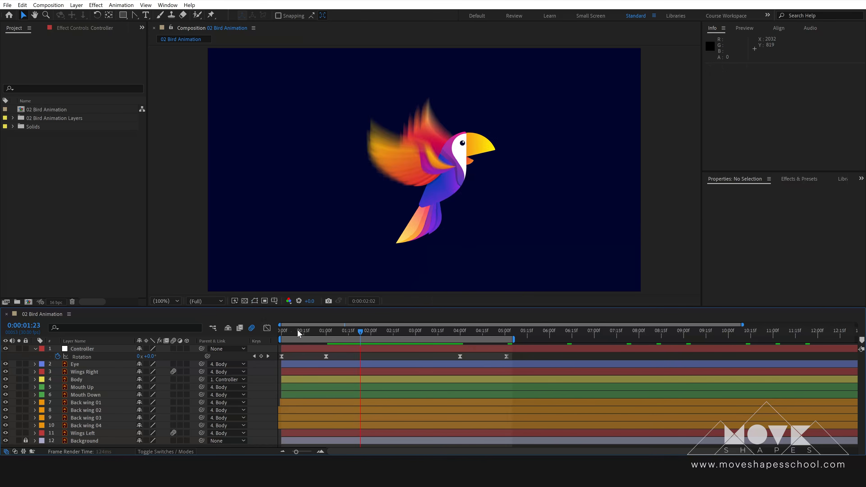
{"action": "left_click_drag", "start_coordinate": [298, 330], "coordinate": [278, 332]}
{"action": "key", "text": "space"}
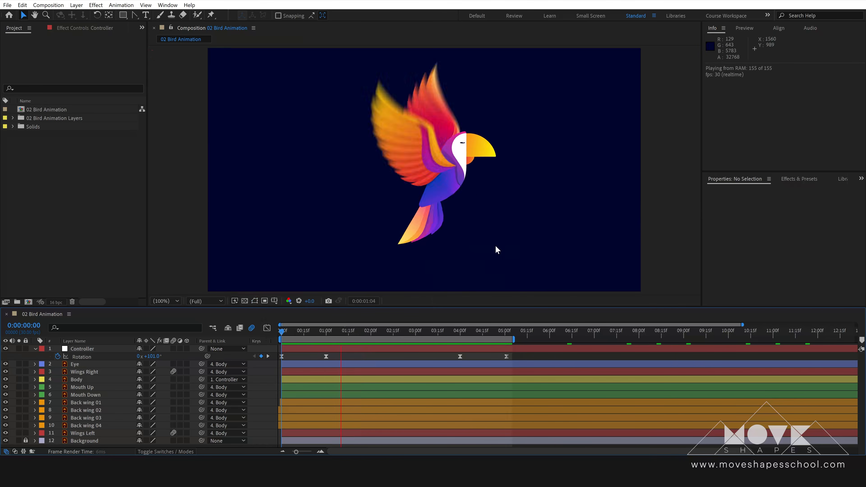